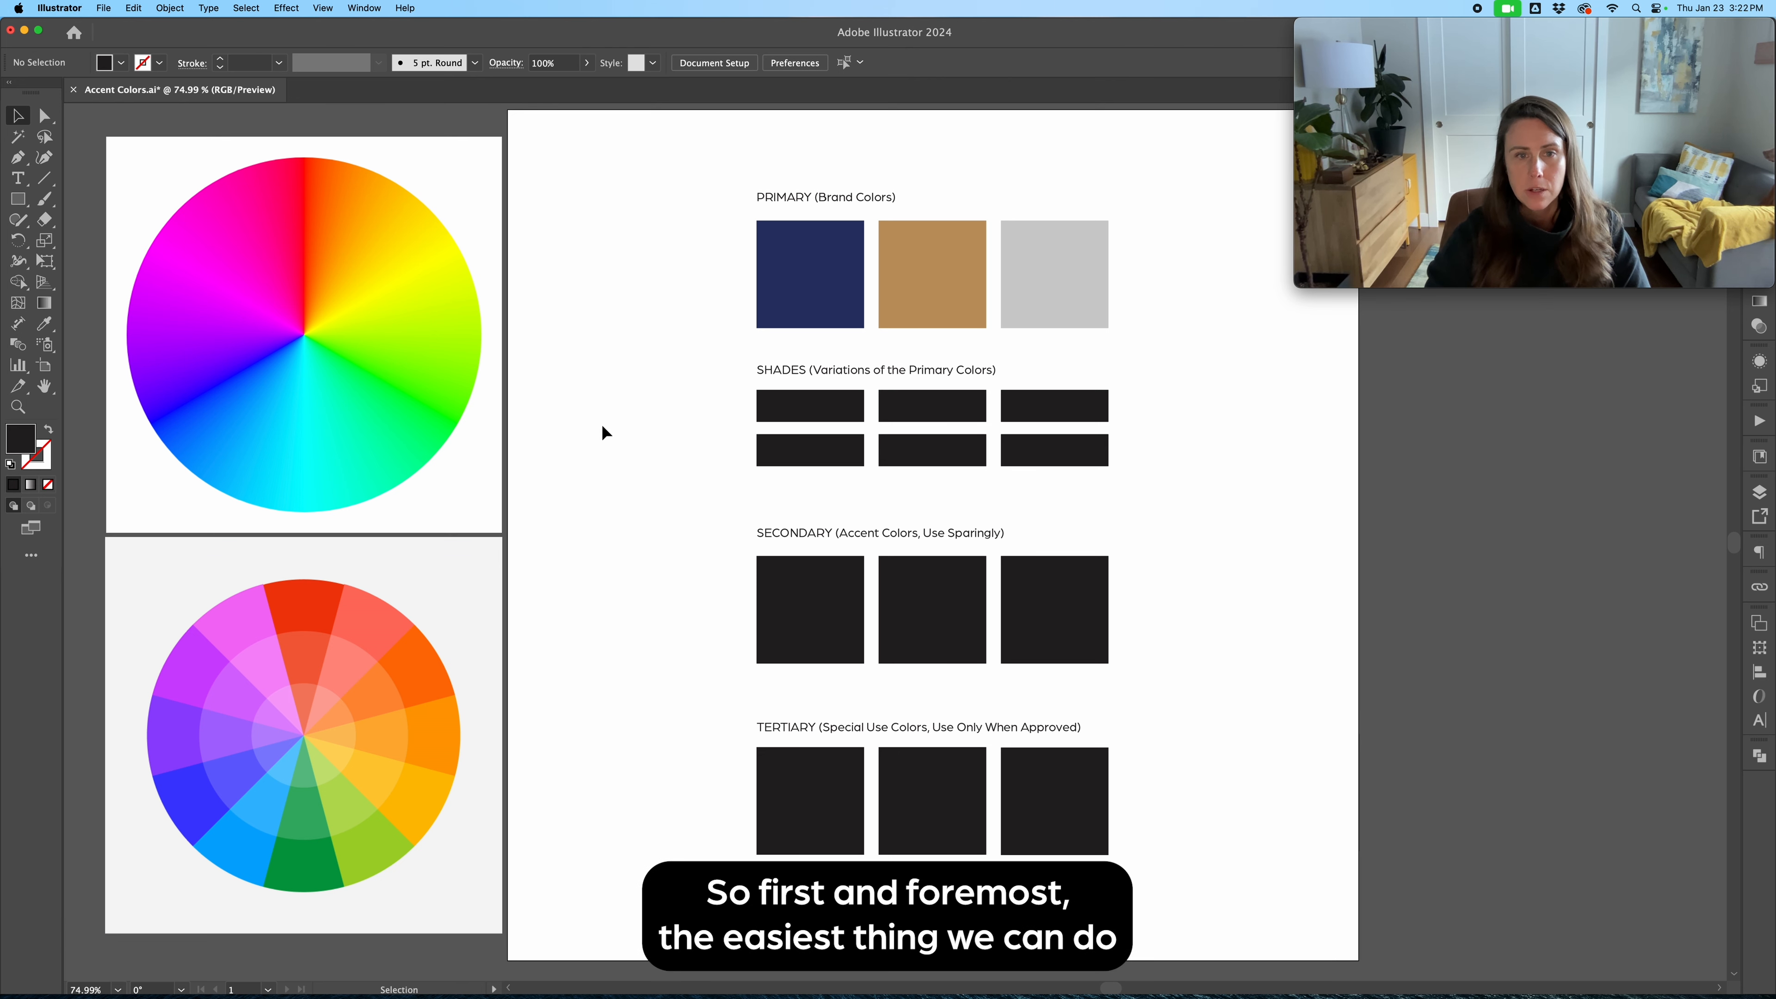
Step: Fill both shade bars in the first column with the navy brand color using the Eyedropper
{"action": "left_click_drag", "start_coordinate": [667, 395], "coordinate": [825, 483]}
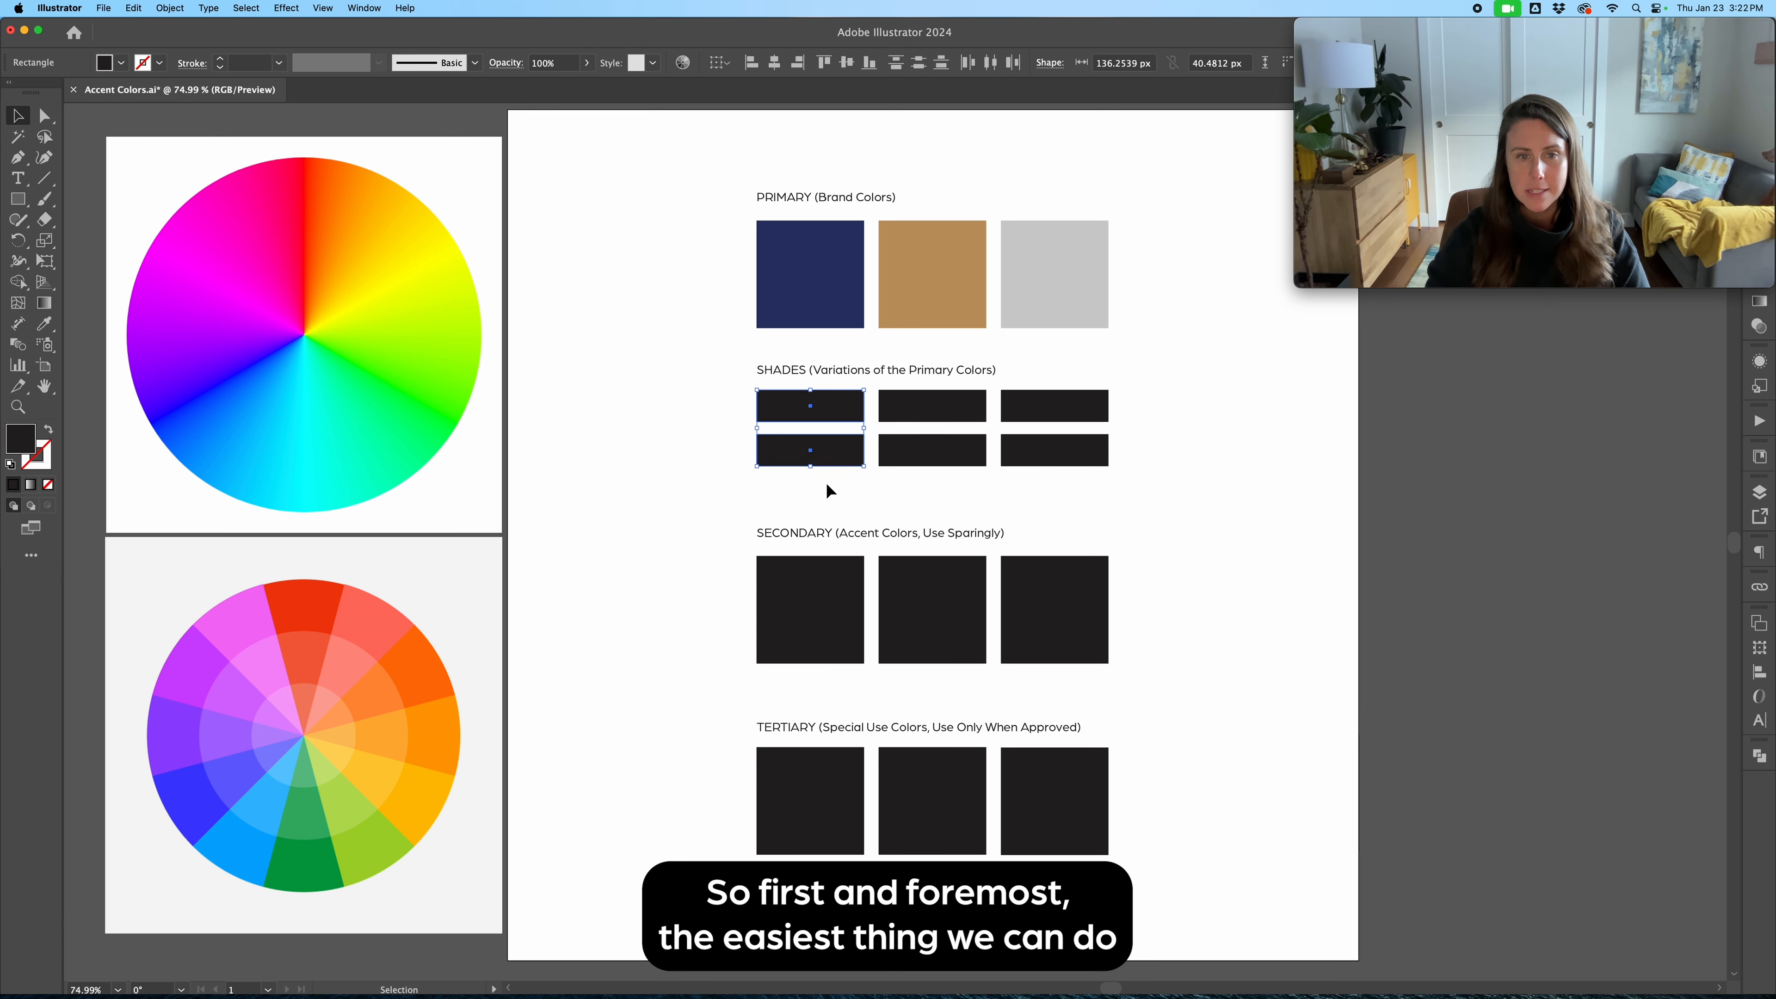
{"action": "left_click", "coordinate": [625, 459]}
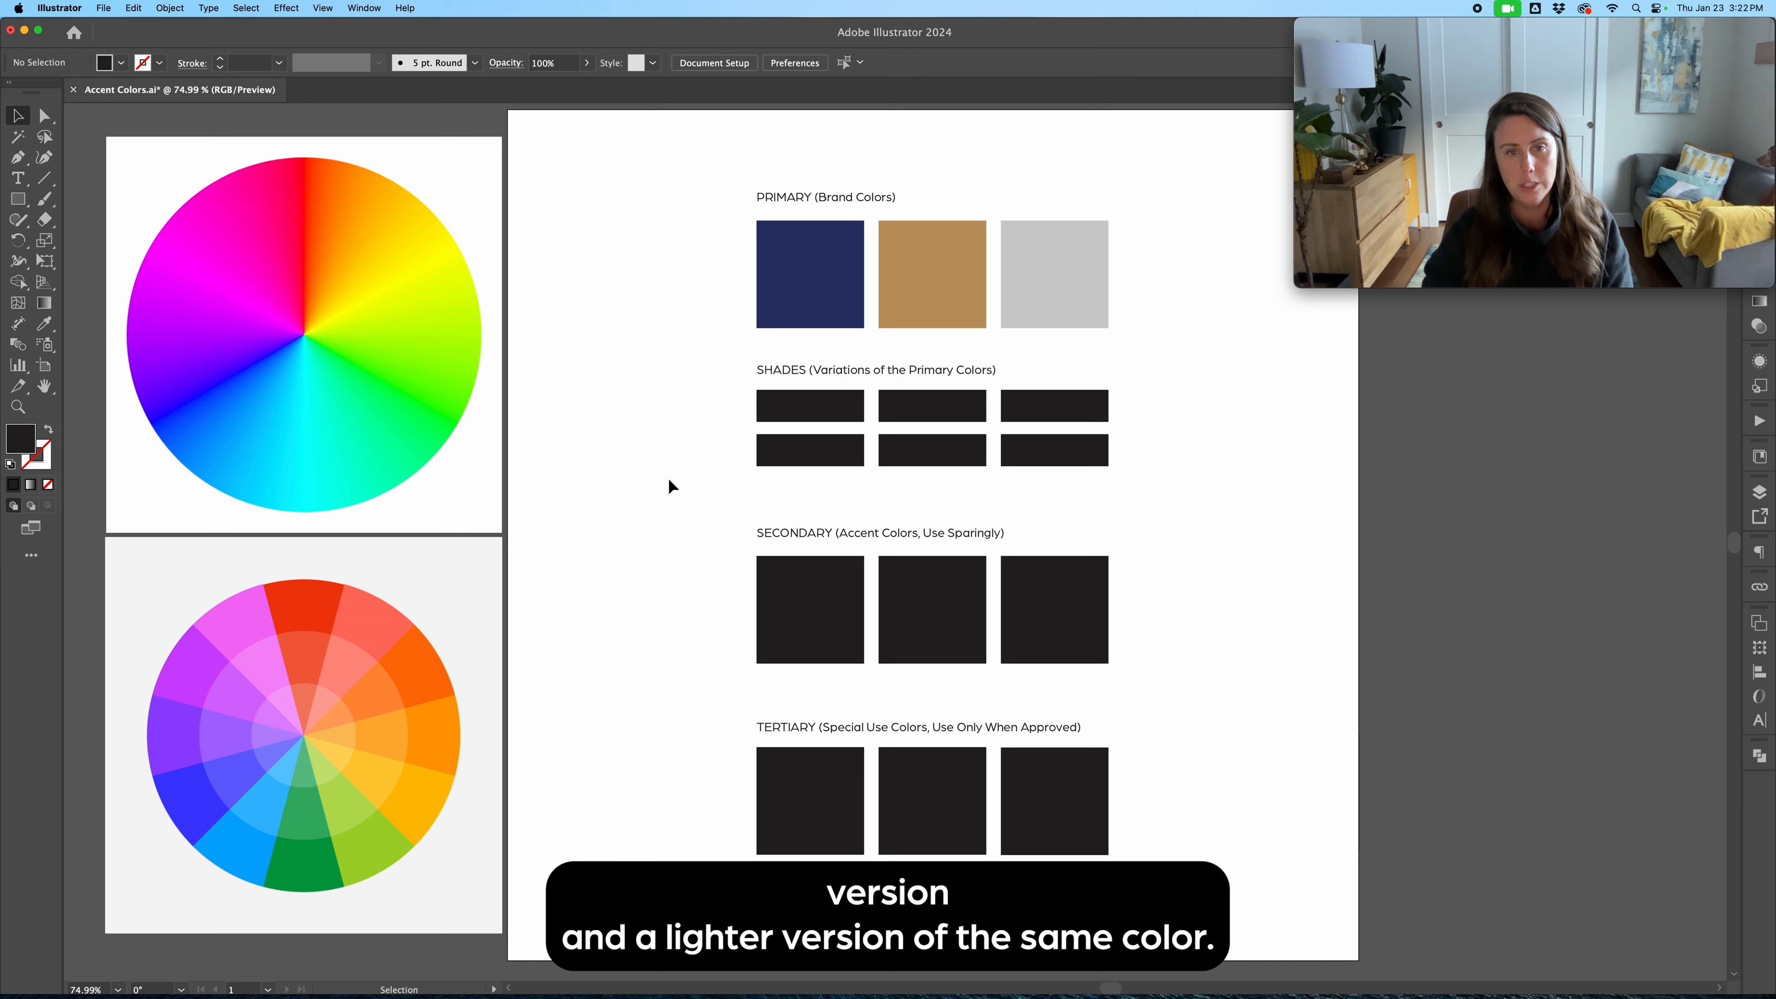
{"action": "left_click_drag", "start_coordinate": [680, 396], "coordinate": [866, 484]}
{"action": "key", "text": "i"}
{"action": "left_click", "coordinate": [790, 264]}
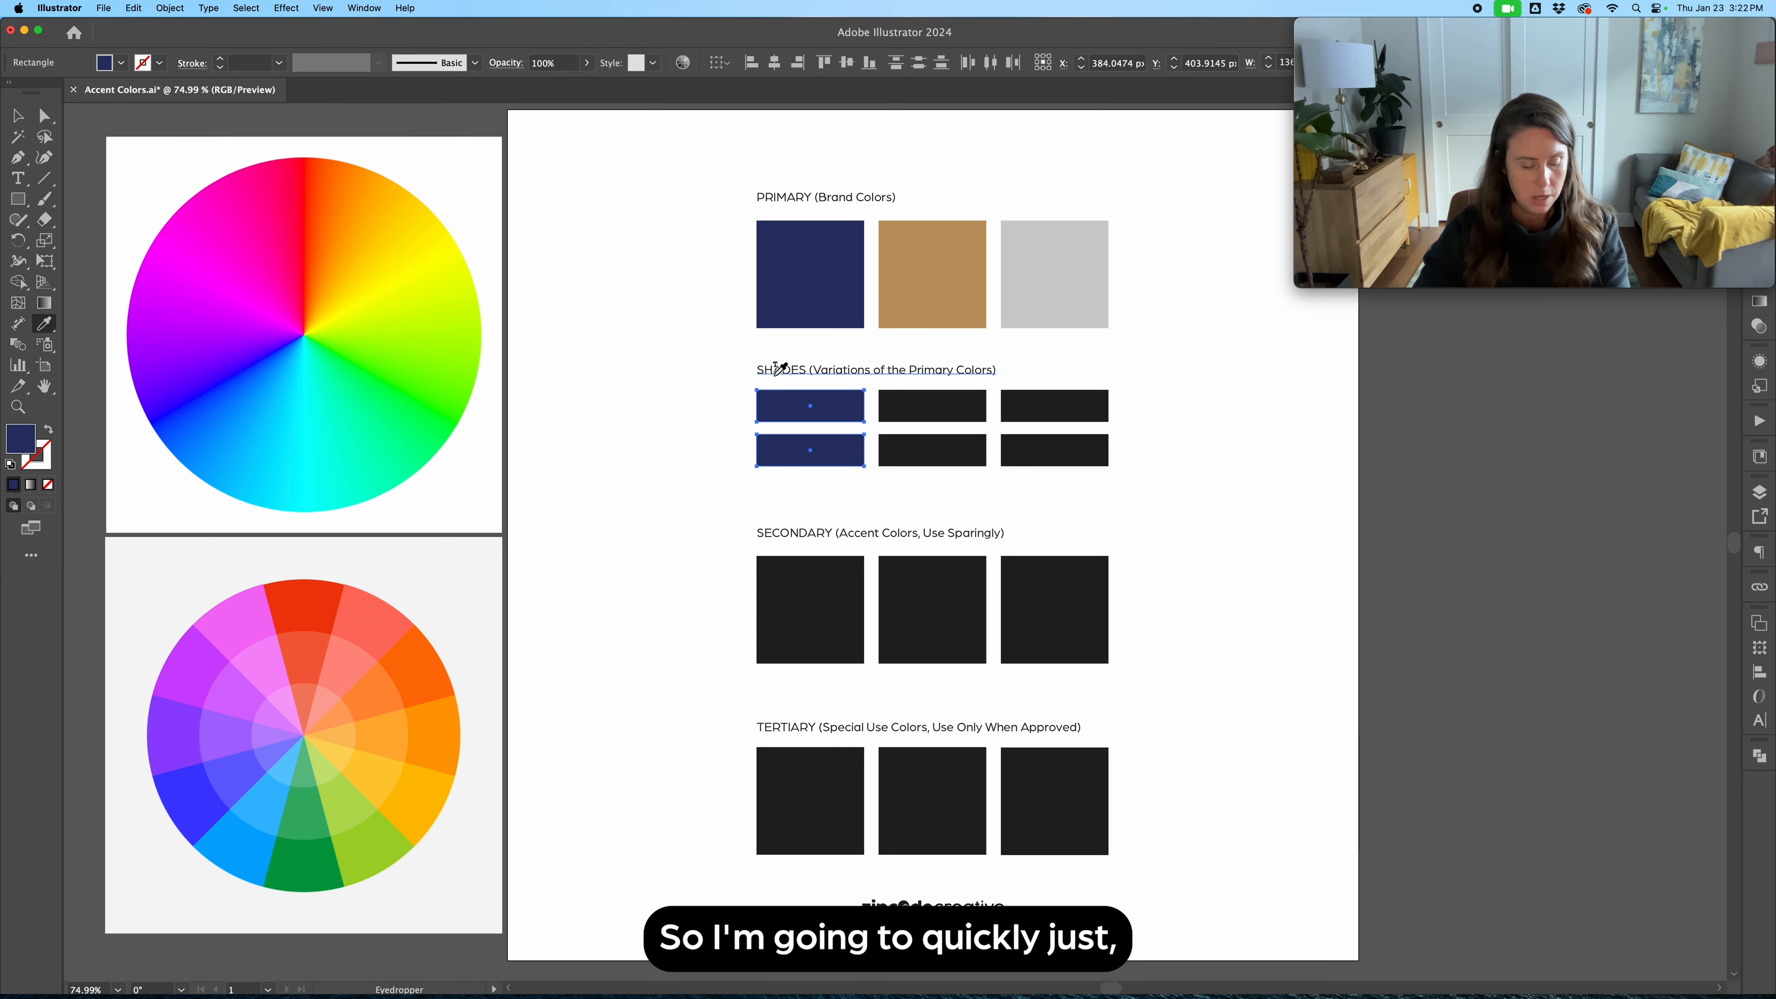
Step: Fill both shade bars in the middle column with the gold brand color using the Eyedropper
{"action": "key", "text": "v"}
{"action": "left_click_drag", "start_coordinate": [926, 403], "coordinate": [930, 400]}
{"action": "key", "text": "i"}
{"action": "left_click", "coordinate": [940, 280]}
{"action": "key", "text": "v"}
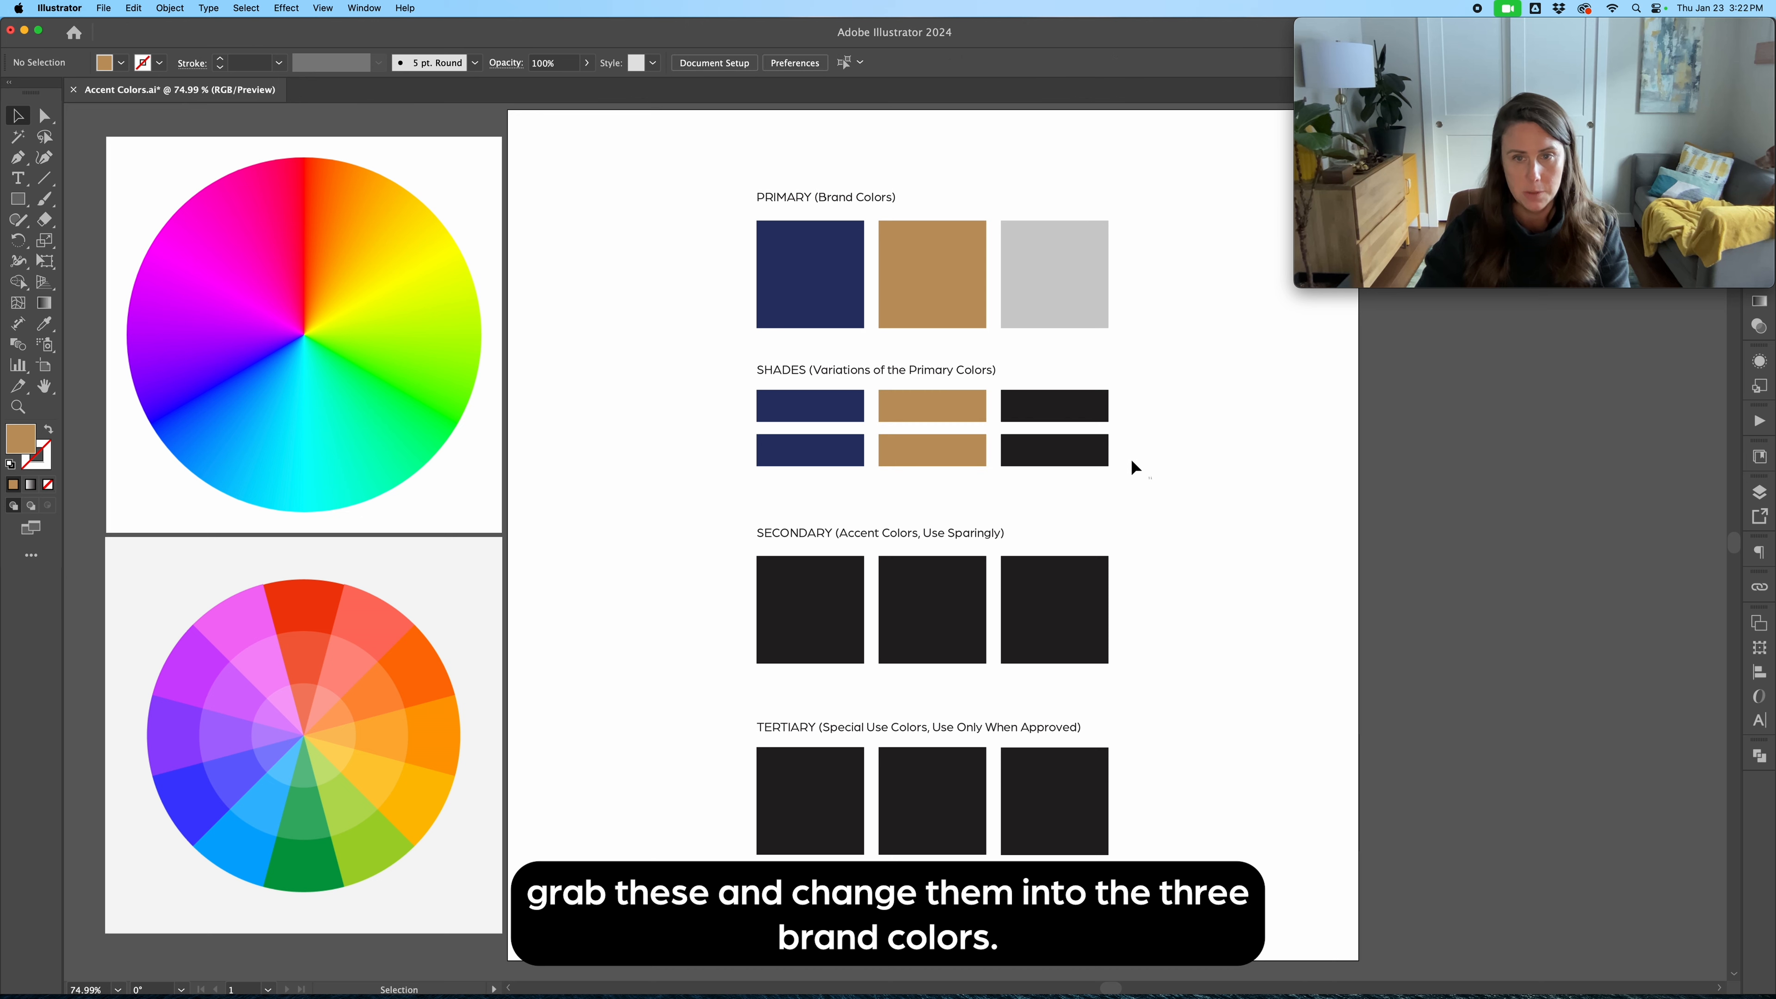
Step: Fill both shade bars in the third column with the light gray brand color using the Eyedropper
{"action": "left_click_drag", "start_coordinate": [1134, 468], "coordinate": [1103, 403]}
{"action": "key", "text": "i"}
{"action": "left_click", "coordinate": [1057, 278]}
{"action": "key", "text": "v"}
{"action": "left_click", "coordinate": [1158, 499]}
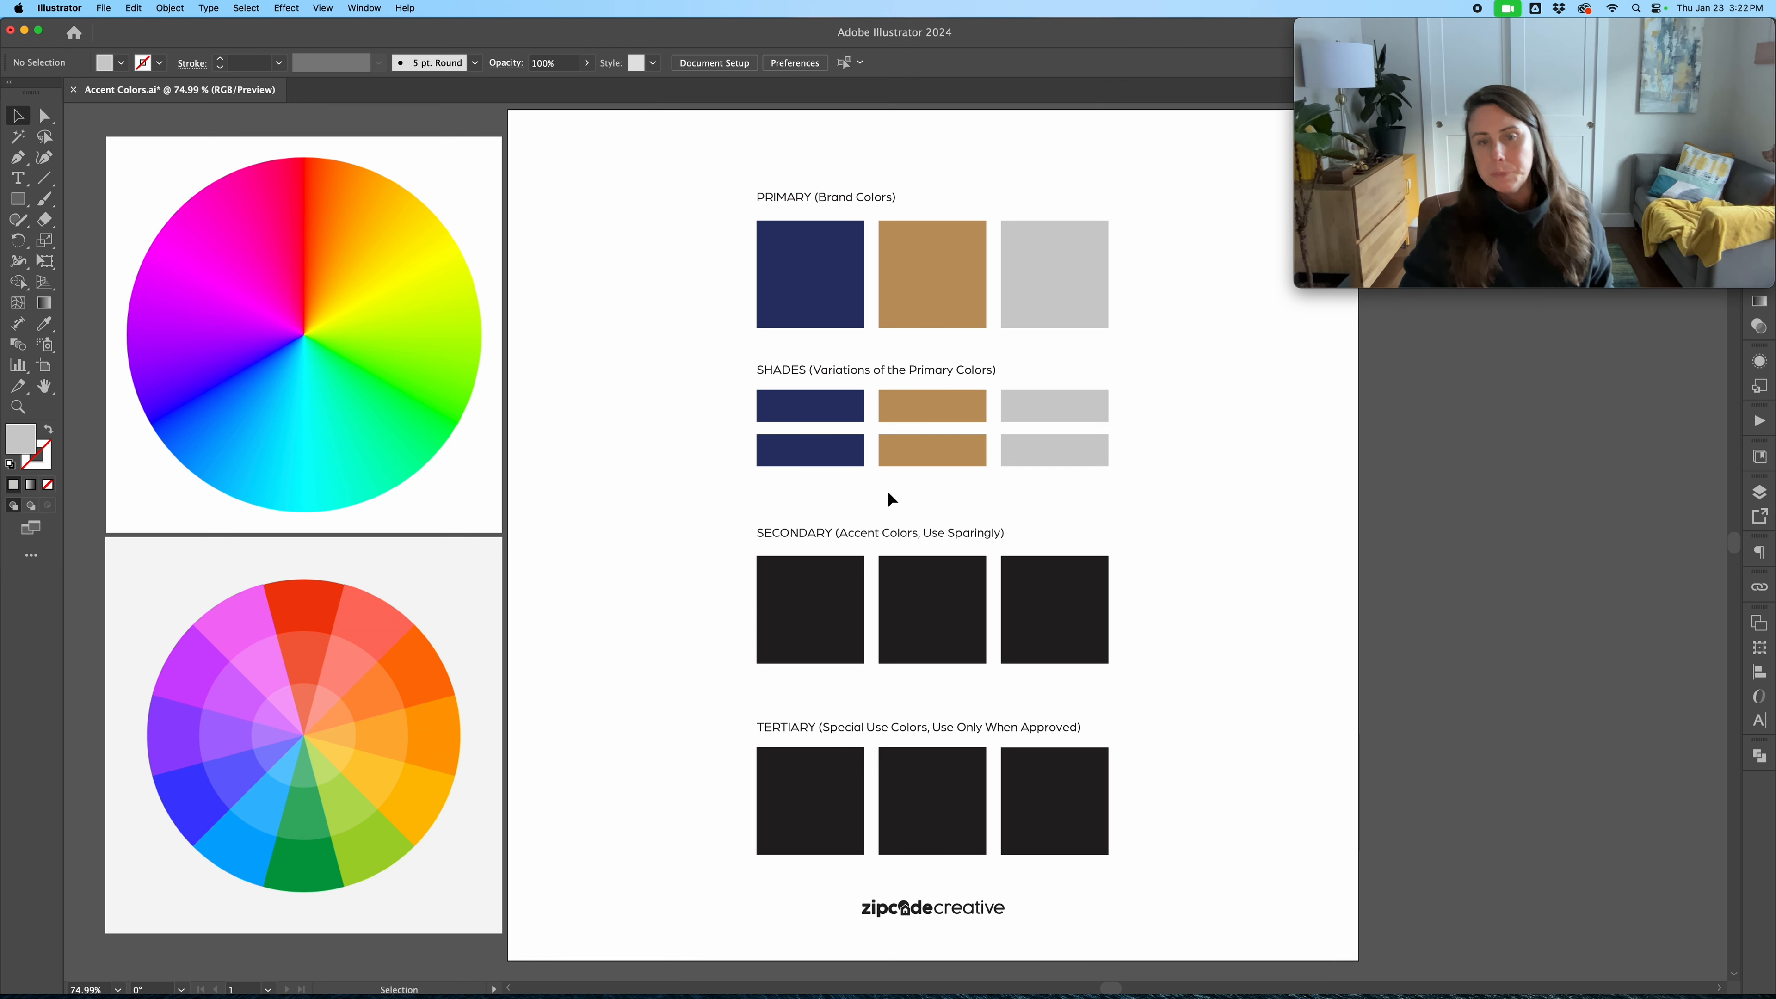
Step: Darken the upper navy shade bar to fill color 1c2644, keeping the same hue
{"action": "left_click", "coordinate": [797, 411]}
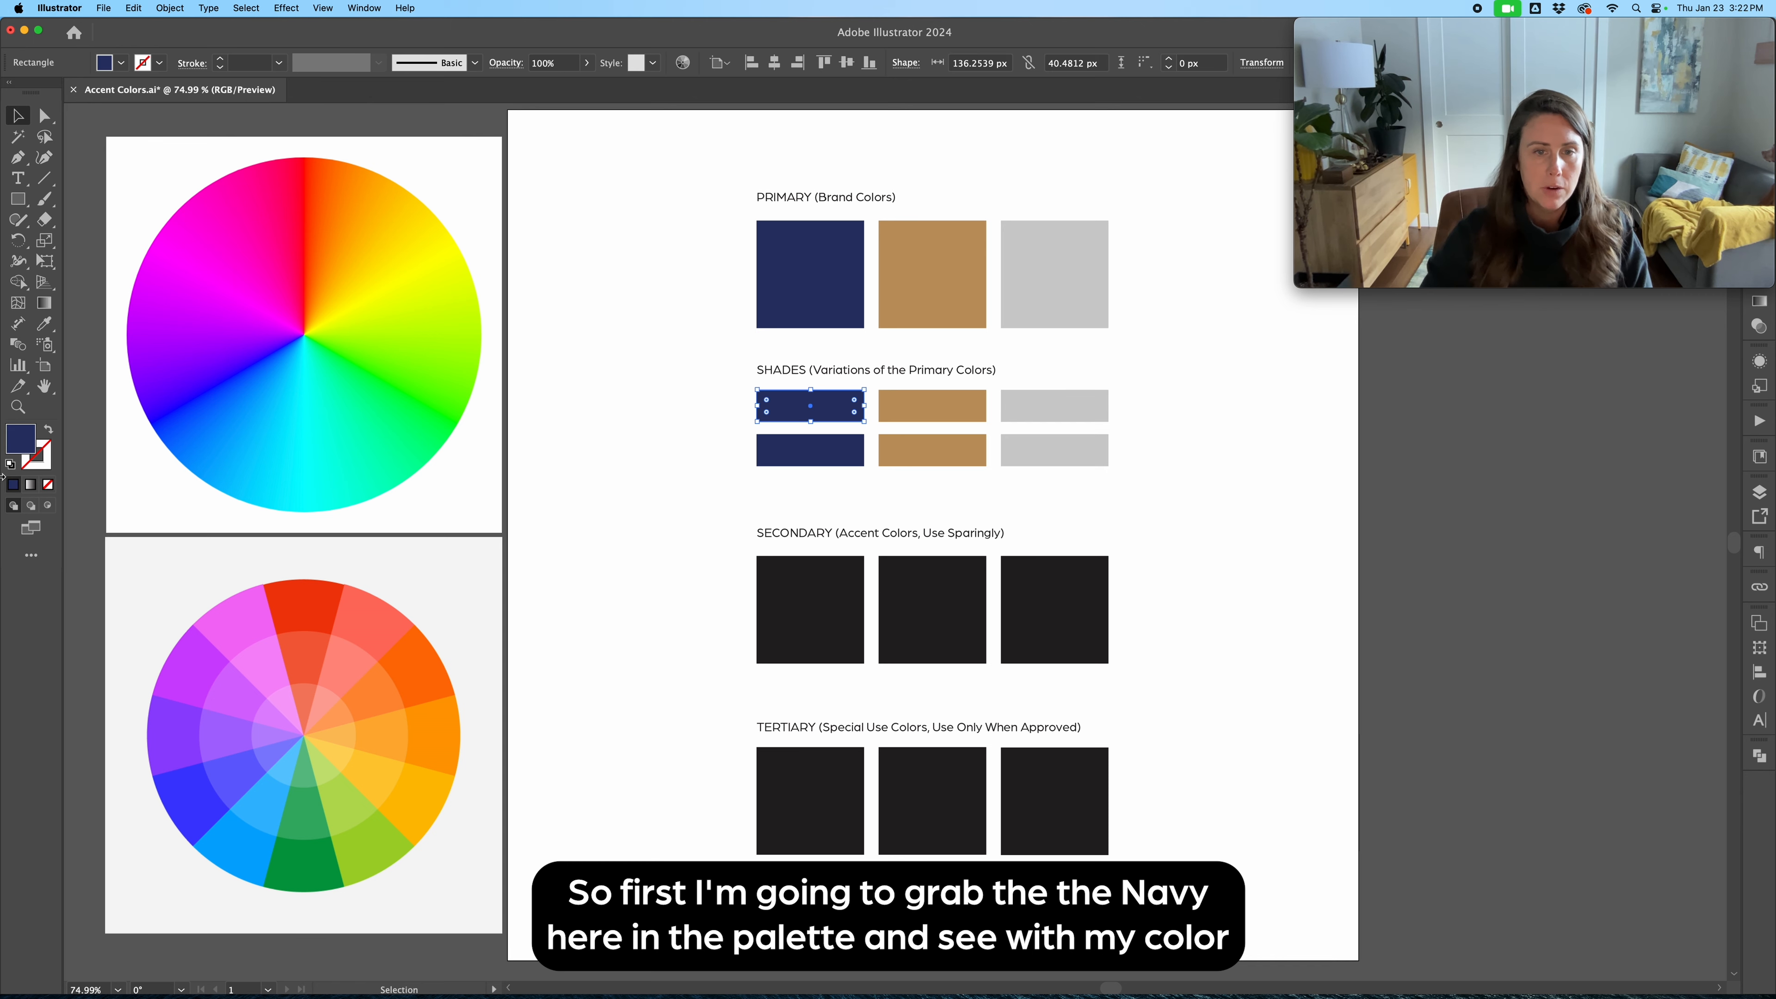
{"action": "double_click", "coordinate": [20, 438]}
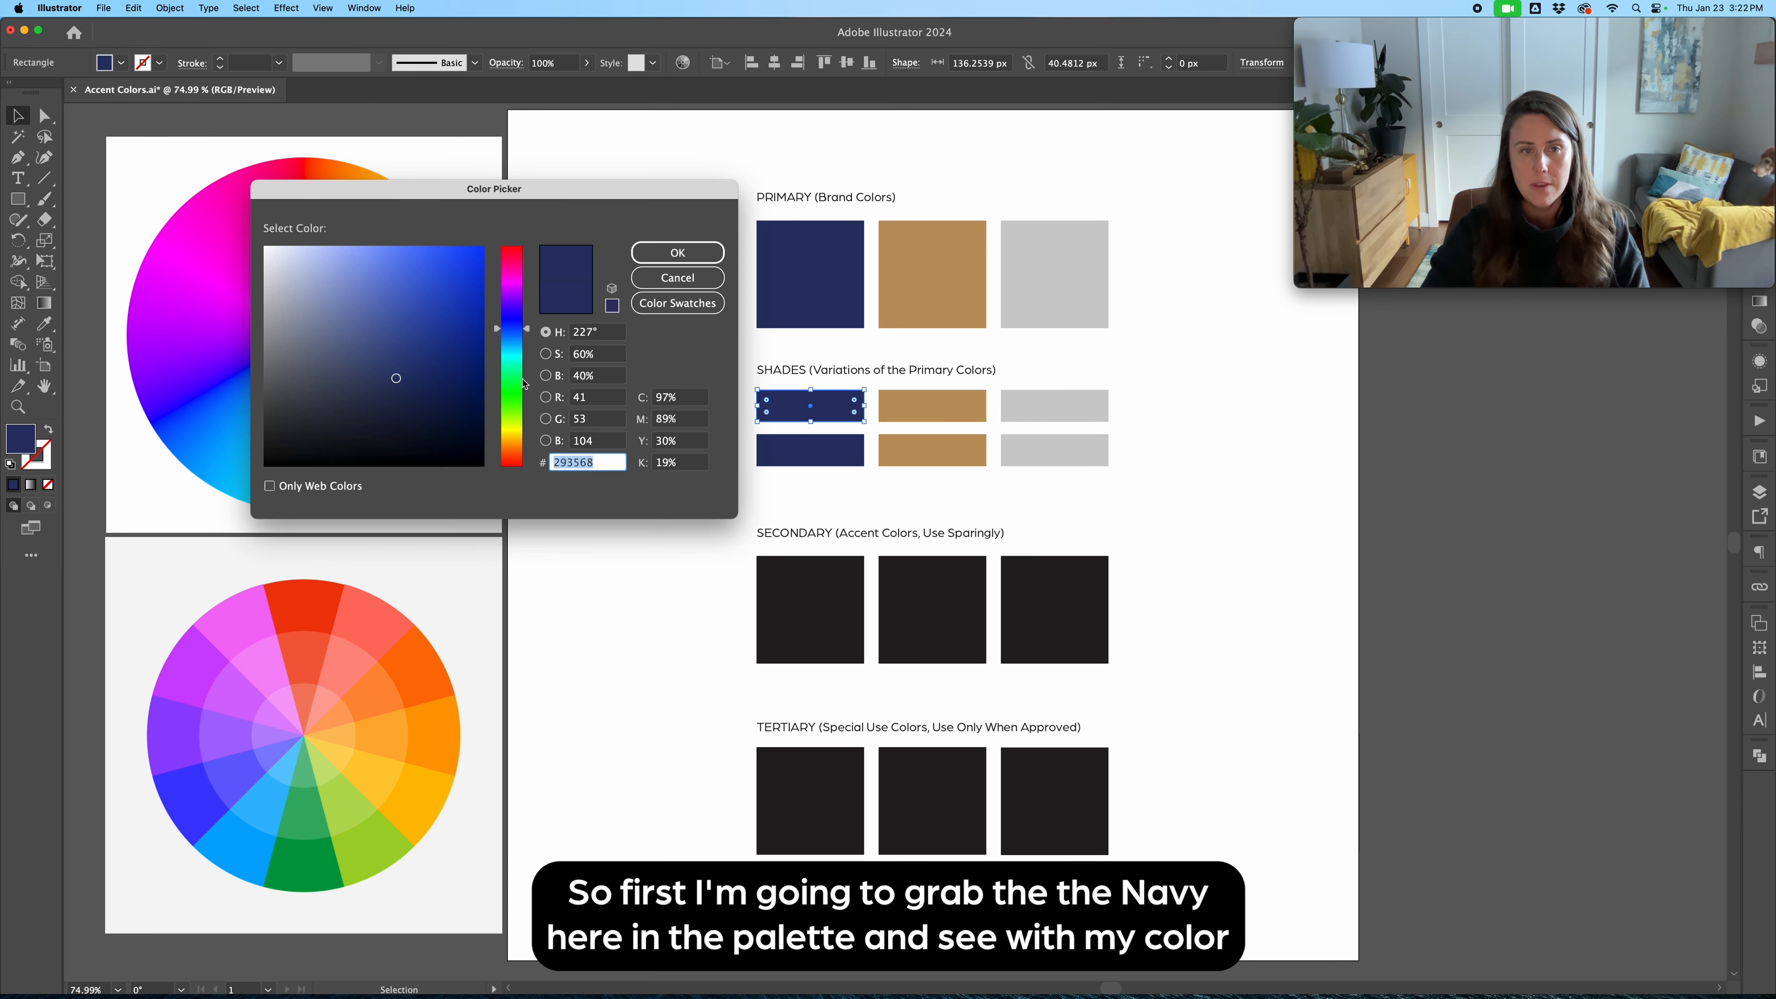
{"action": "left_click_drag", "start_coordinate": [568, 187], "coordinate": [568, 275]}
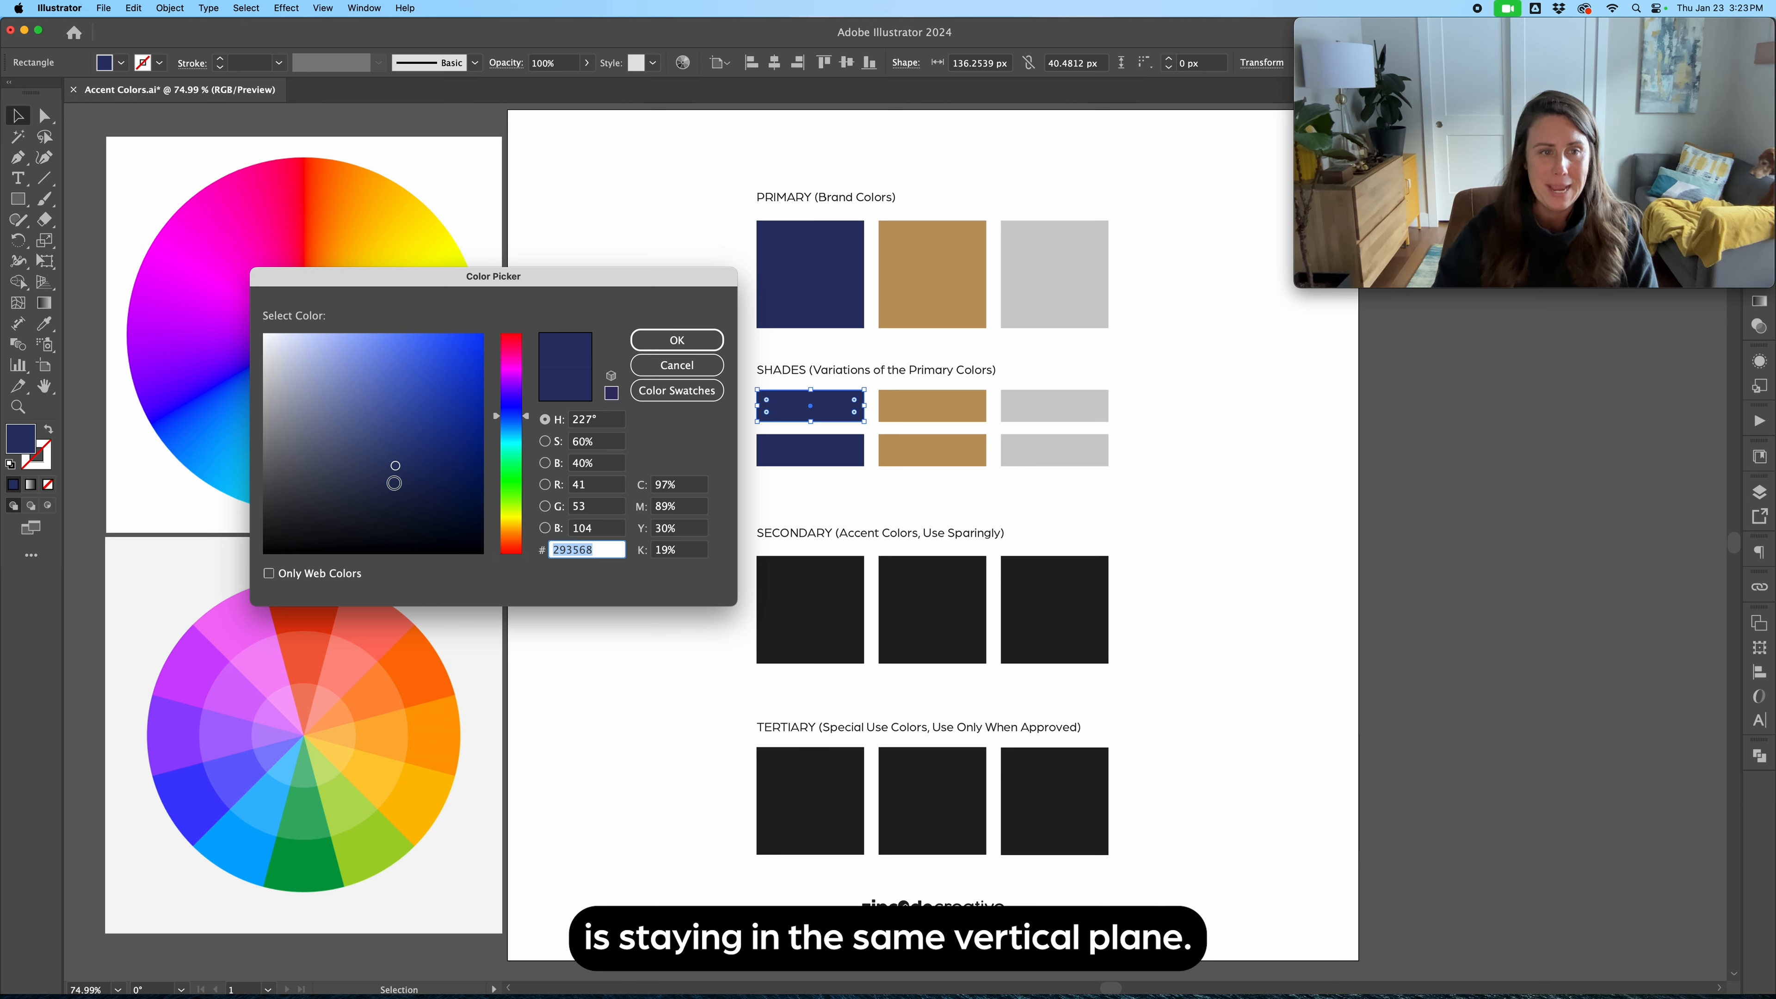
{"action": "left_click", "coordinate": [395, 472]}
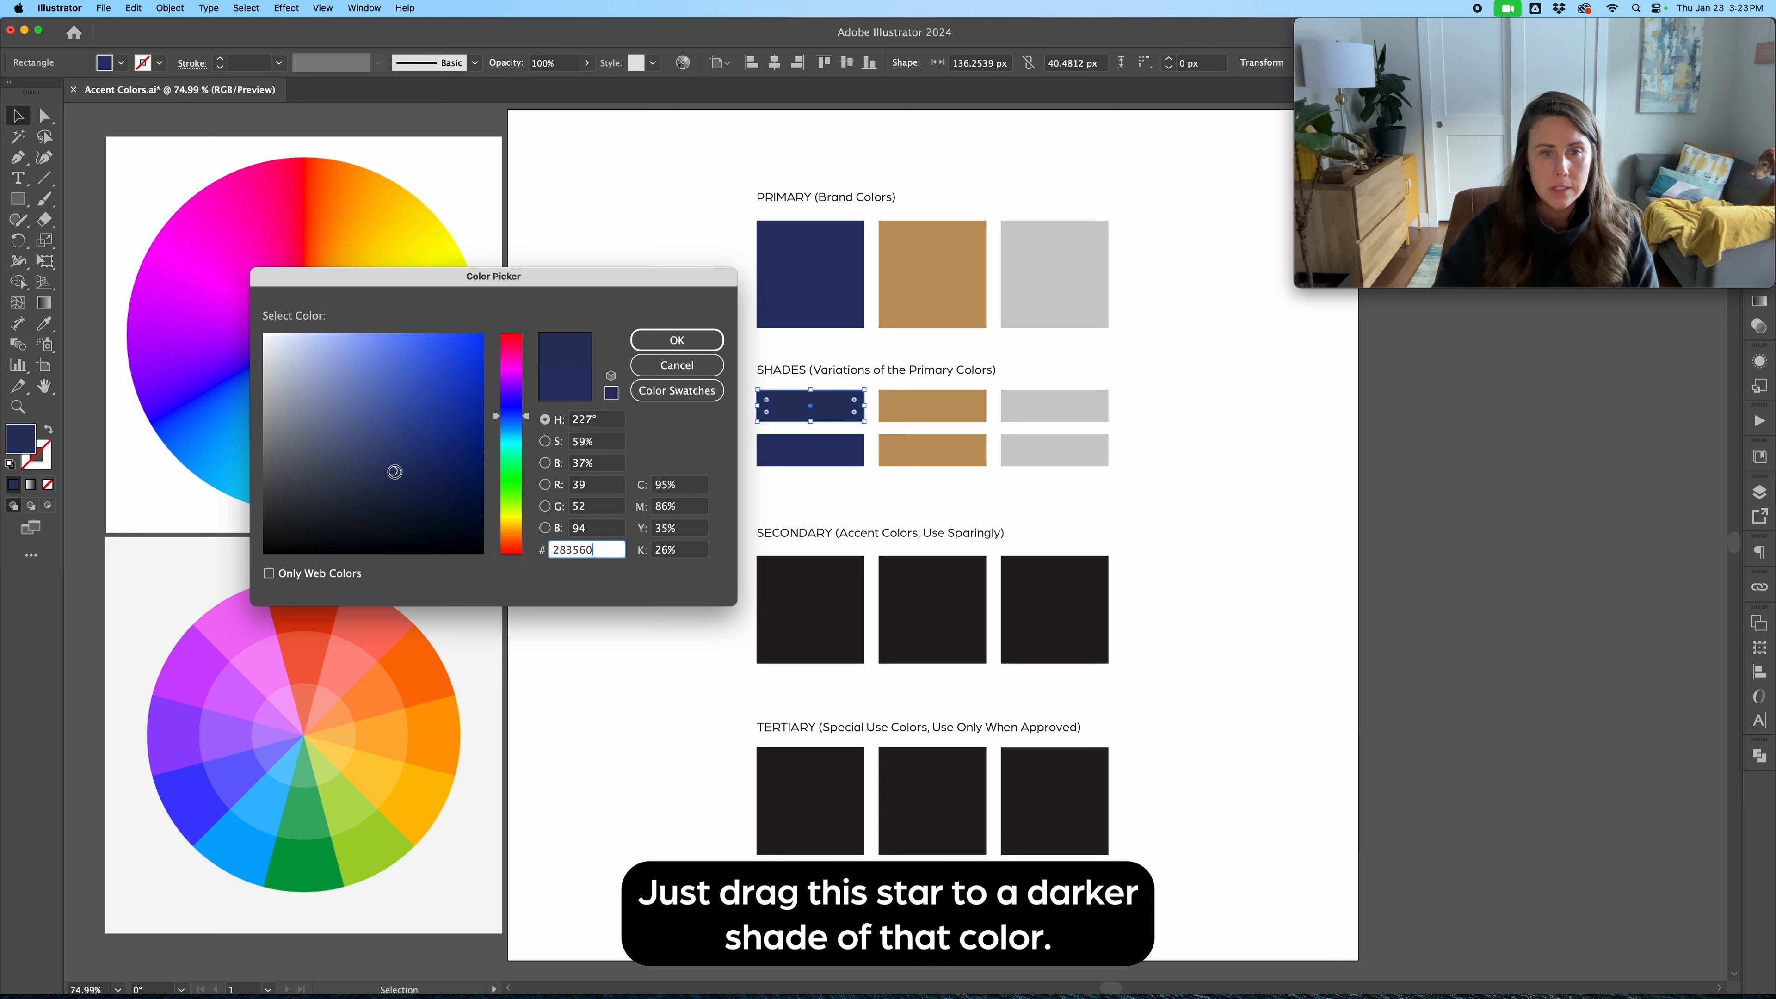
{"action": "left_click_drag", "start_coordinate": [395, 471], "coordinate": [395, 481]}
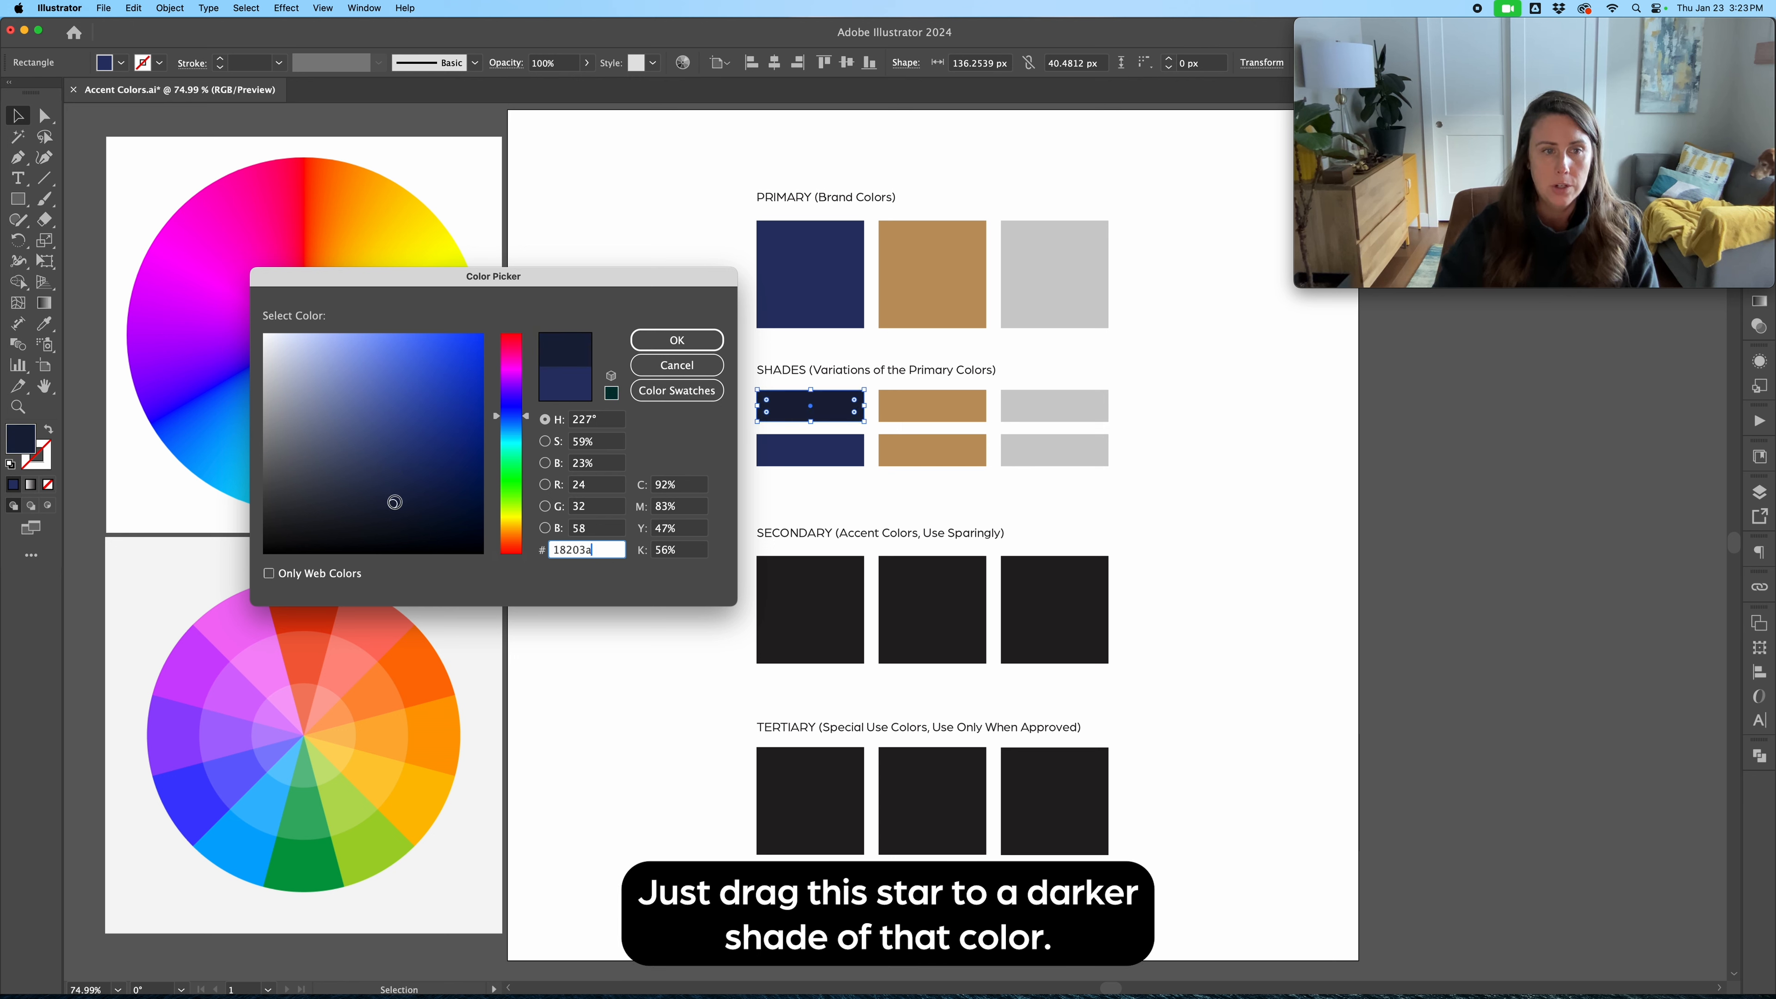
{"action": "mouse_move", "coordinate": [395, 502]}
{"action": "left_mouse_down"}
{"action": "mouse_move", "coordinate": [396, 553]}
{"action": "mouse_move", "coordinate": [398, 486]}
{"action": "left_mouse_up"}
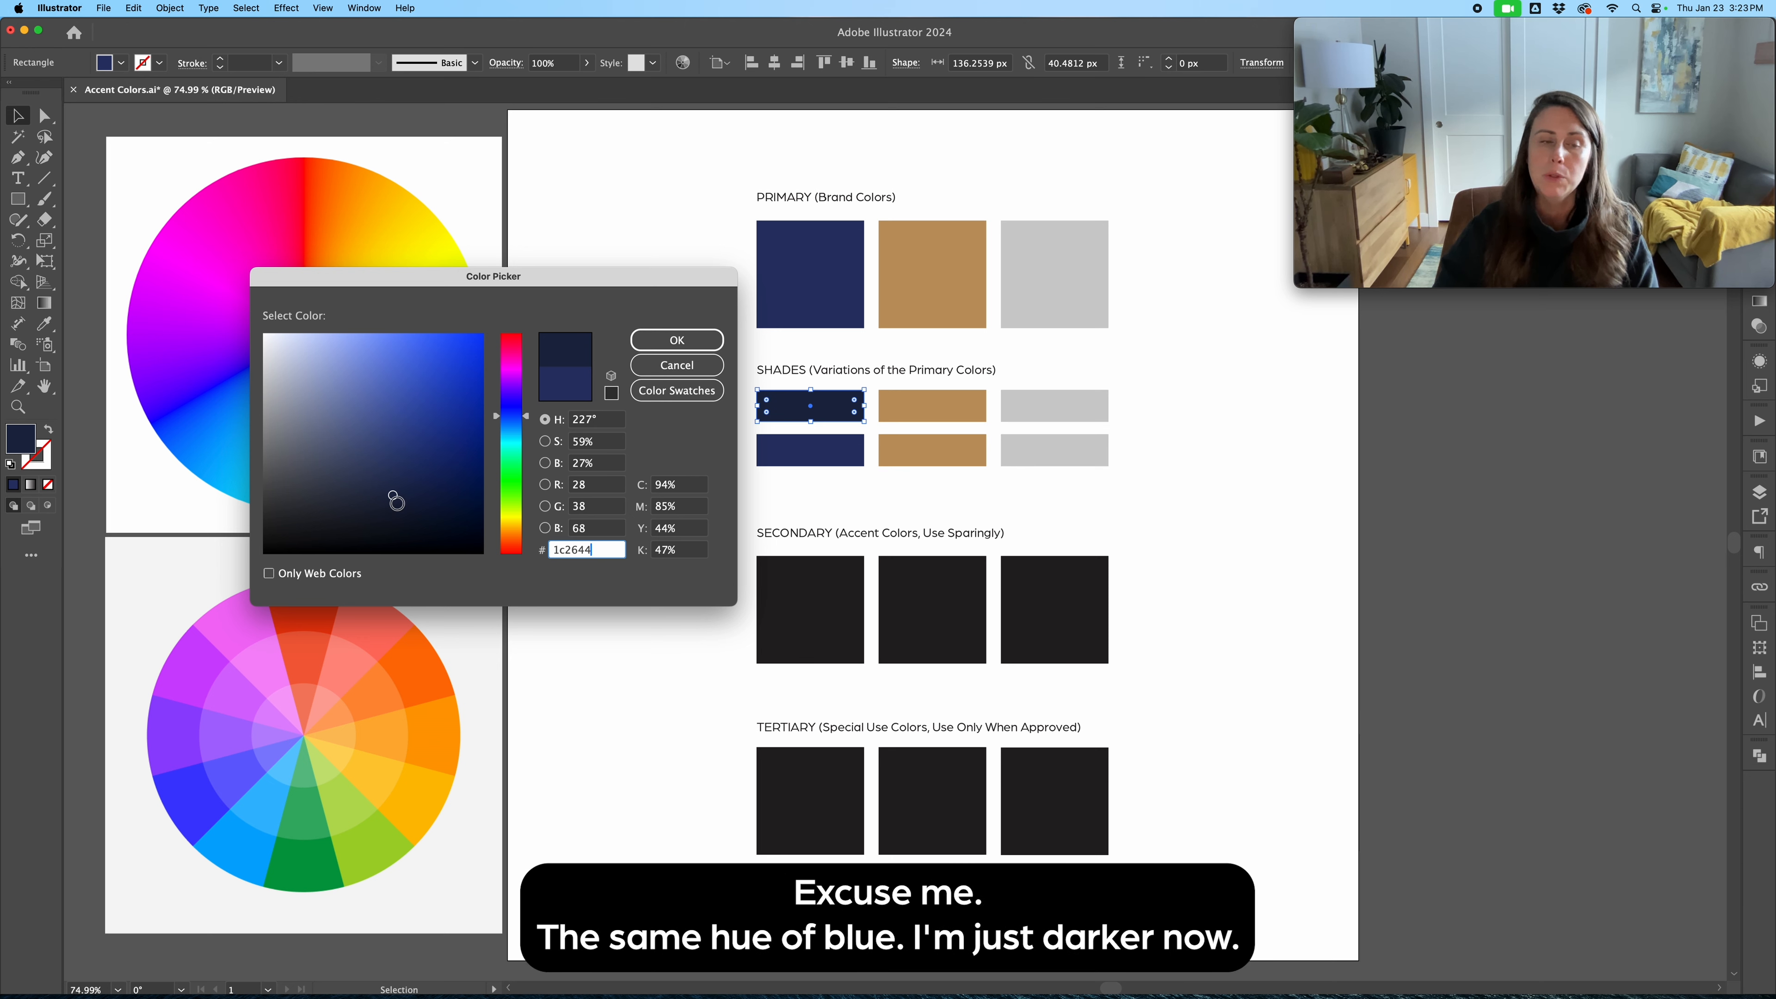
{"action": "left_click", "coordinate": [676, 340]}
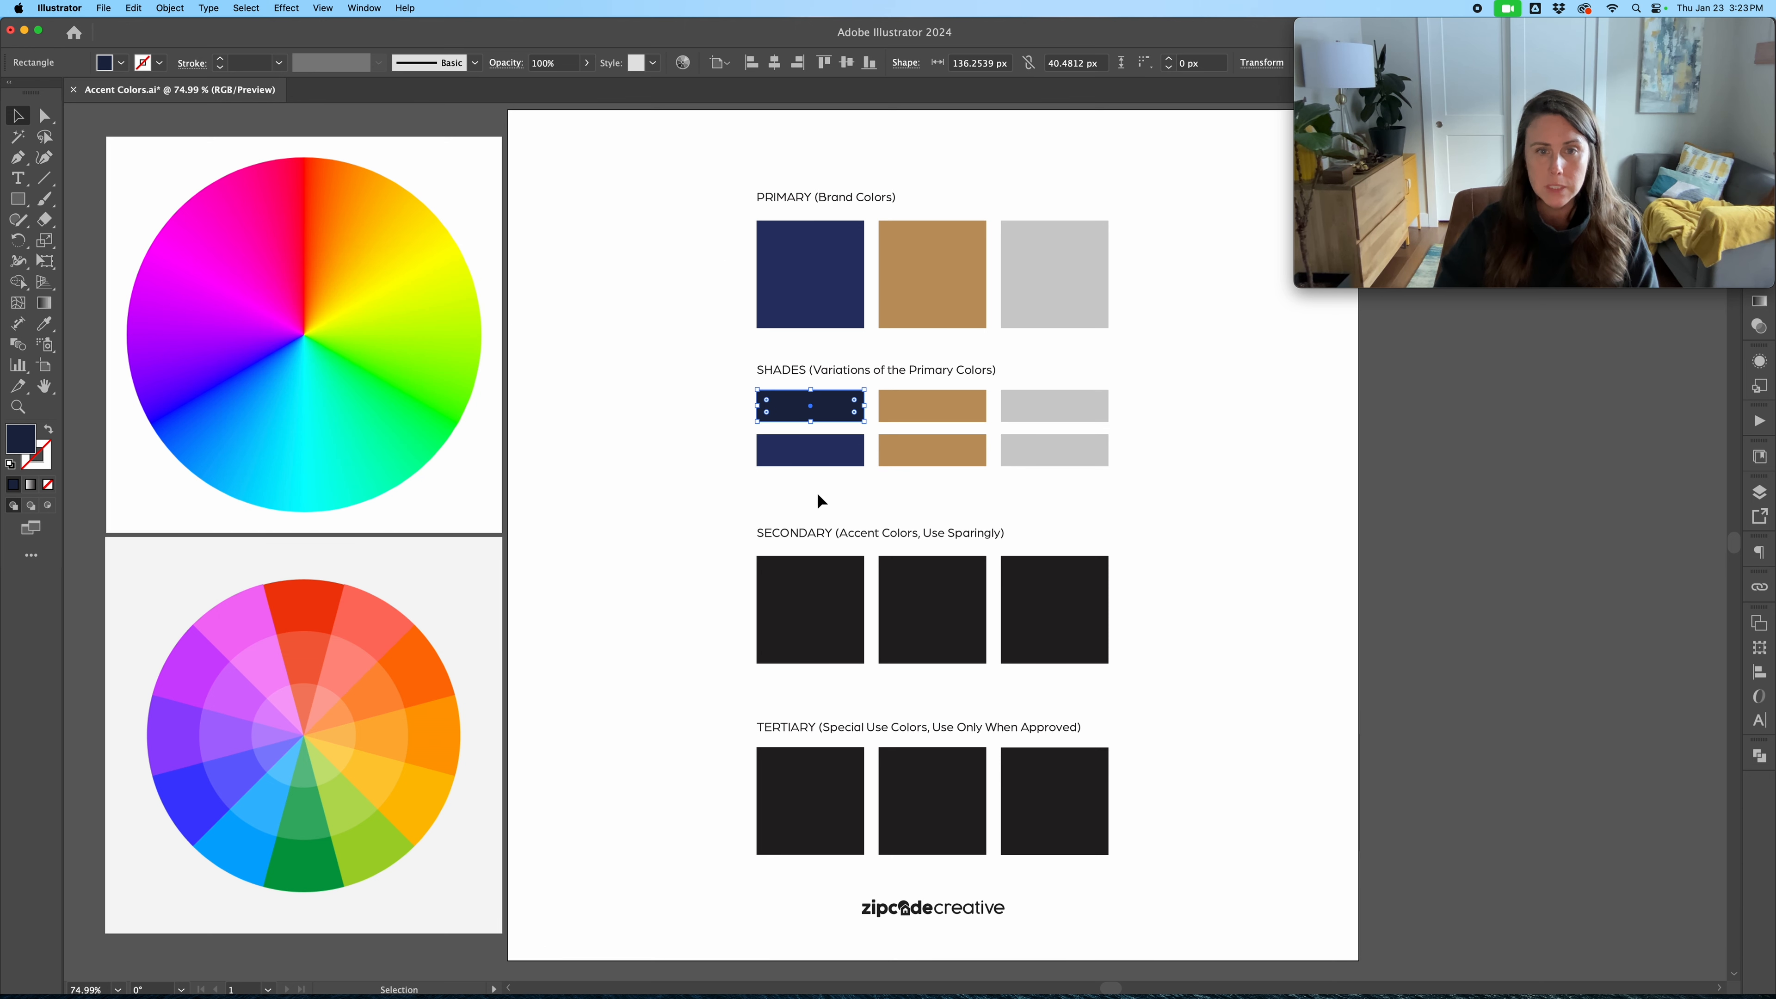
Step: Lighten the lower navy shade bar to the medium-light blue 5775d3, keeping the same hue
{"action": "left_click", "coordinate": [827, 455]}
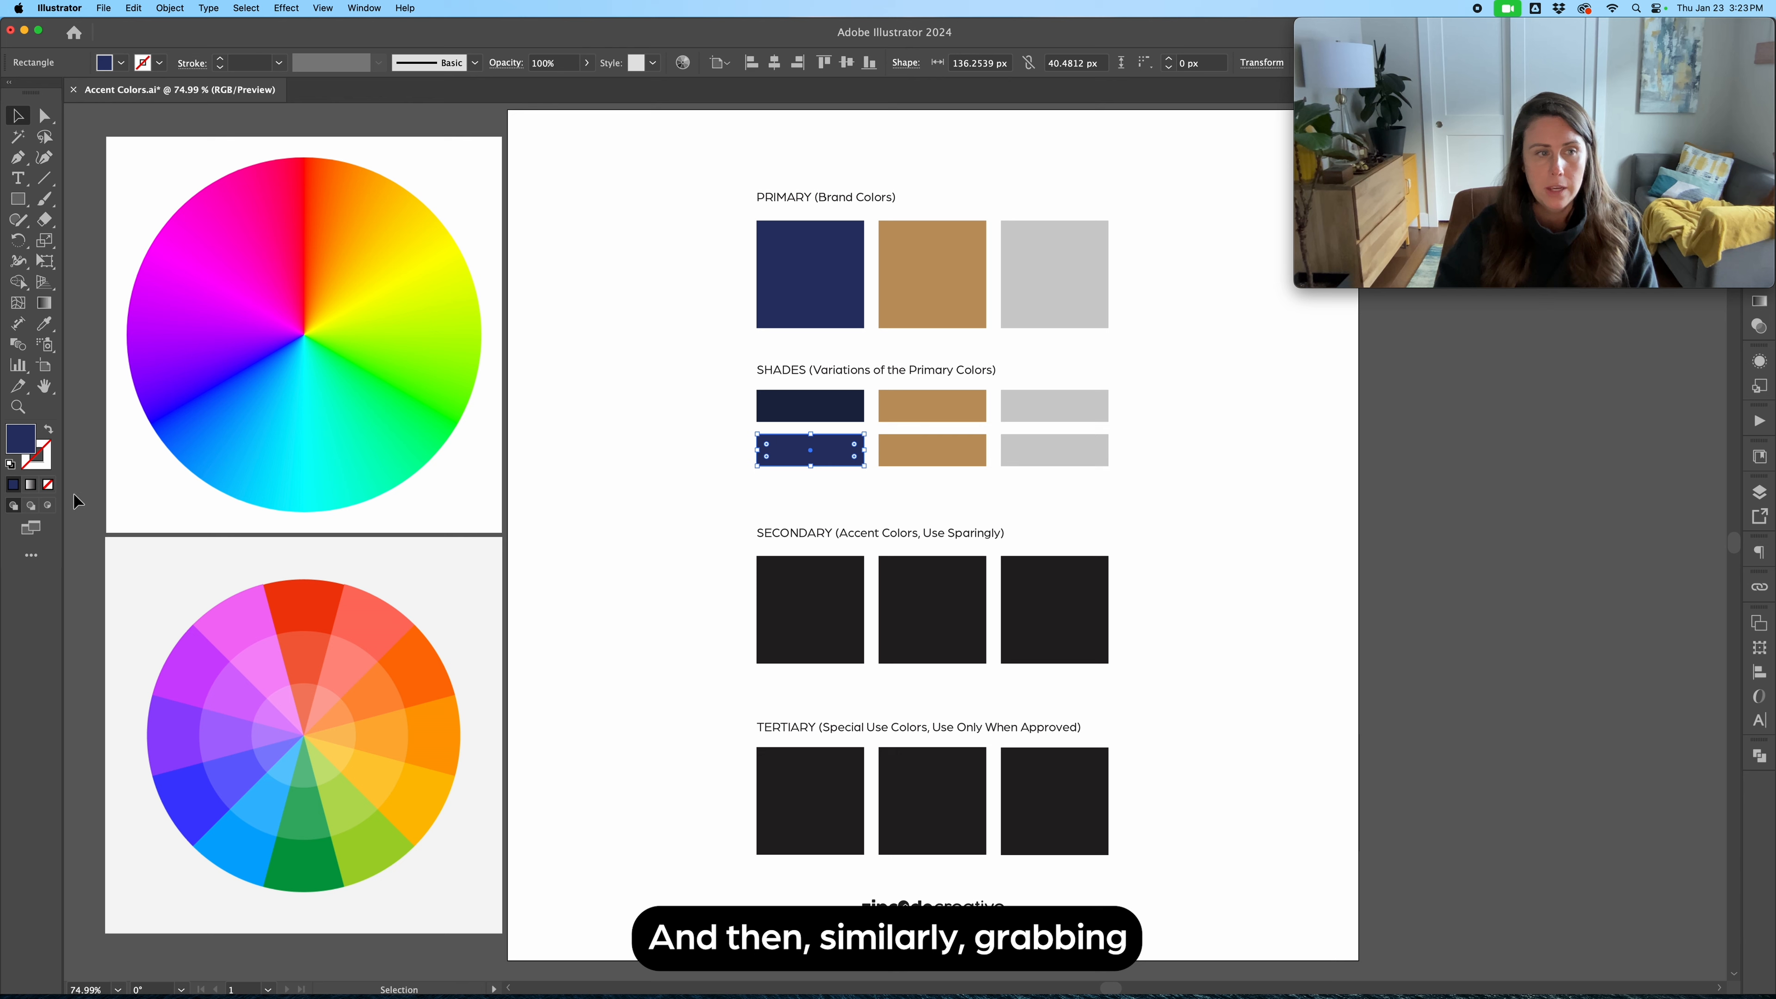
{"action": "double_click", "coordinate": [20, 439]}
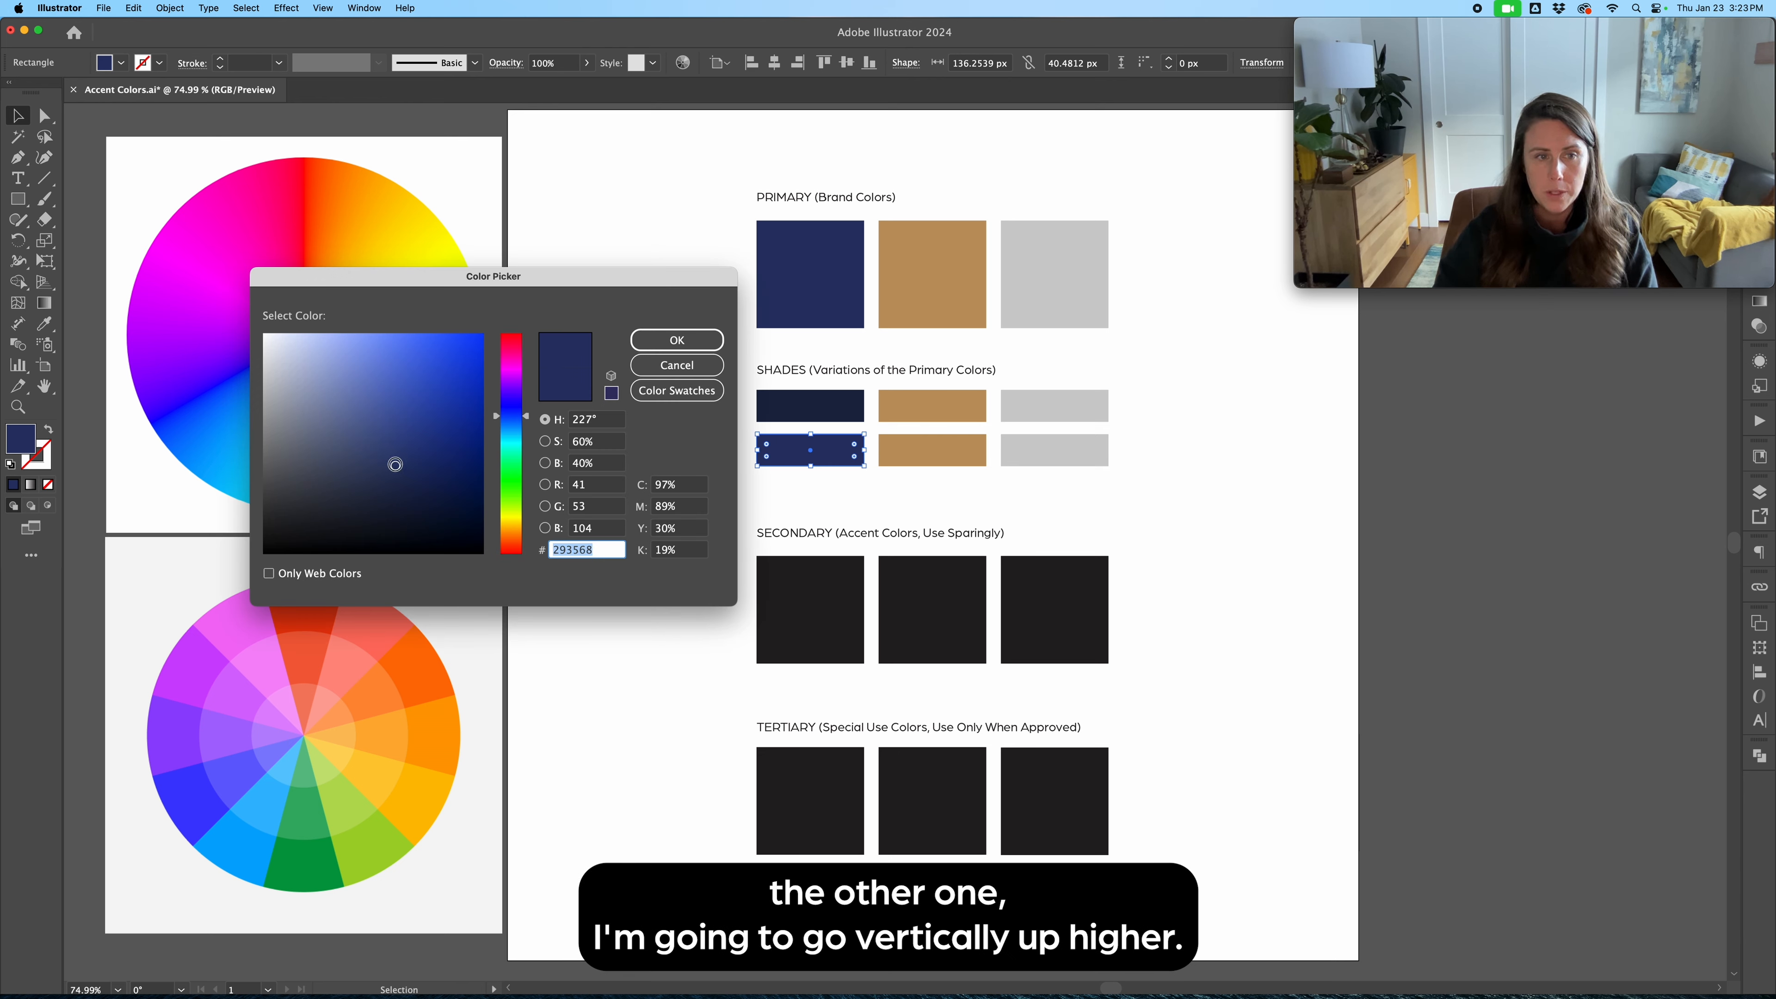
{"action": "left_click", "coordinate": [397, 406]}
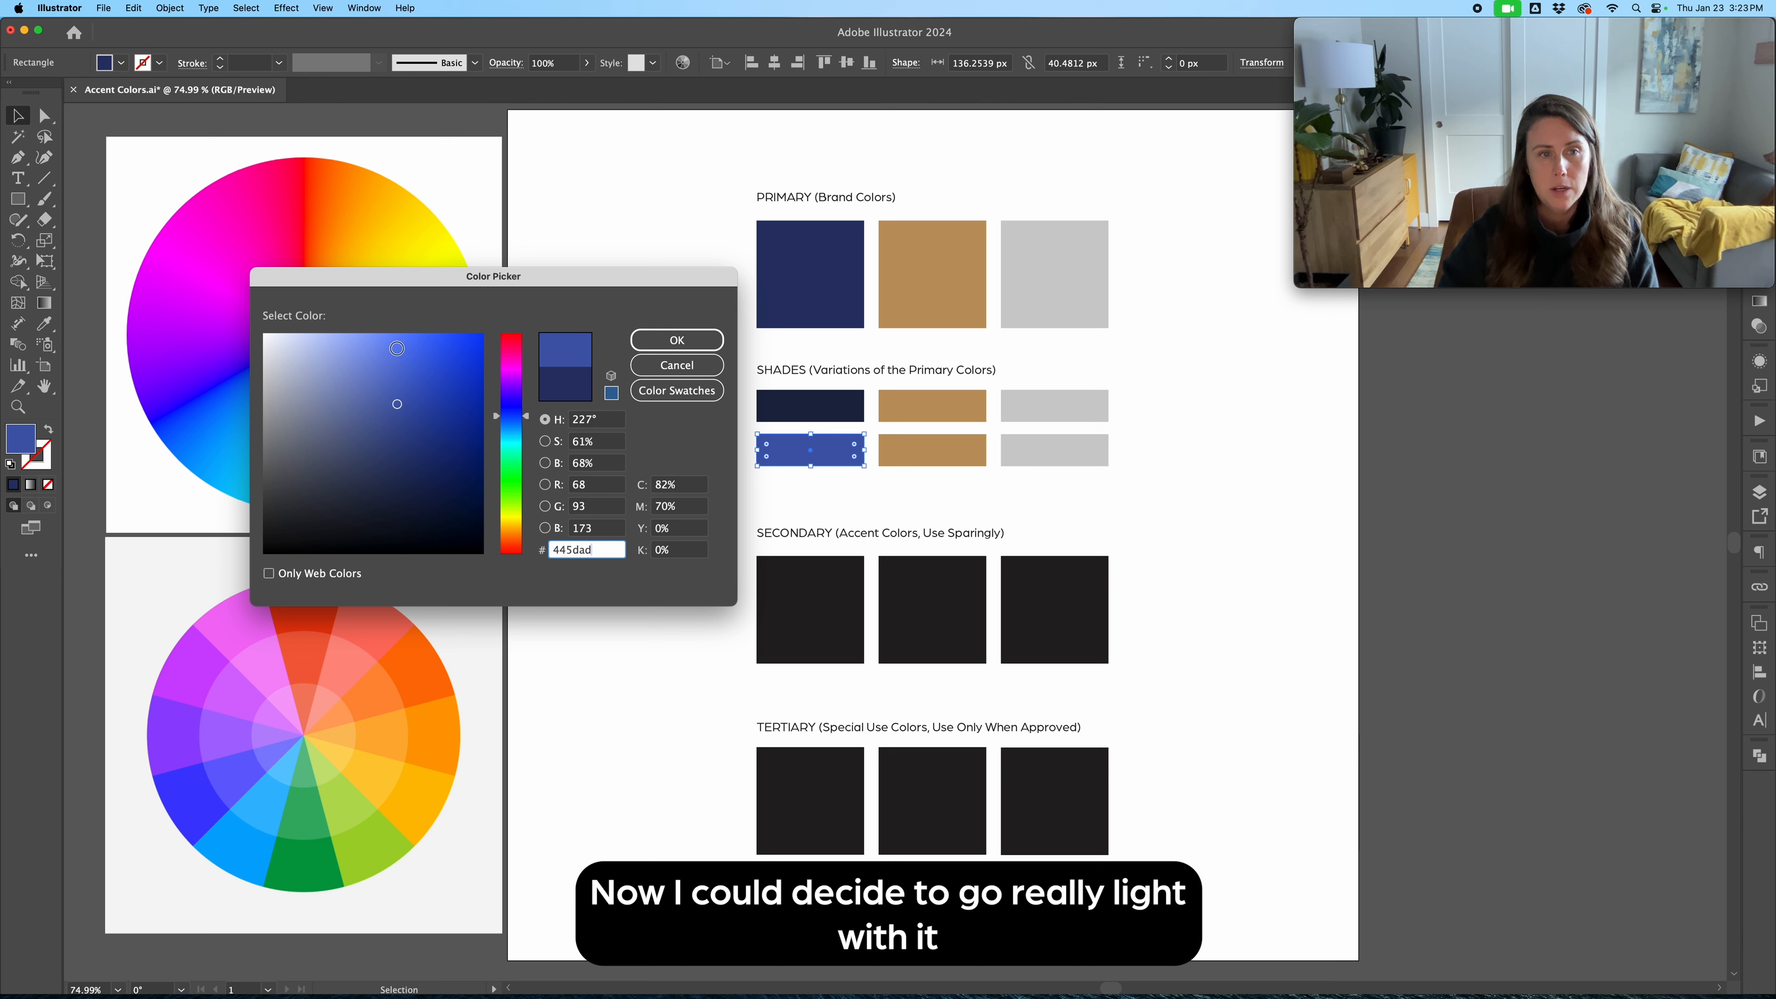
{"action": "mouse_move", "coordinate": [396, 346]}
{"action": "left_mouse_down"}
{"action": "mouse_move", "coordinate": [394, 312]}
{"action": "mouse_move", "coordinate": [395, 373]}
{"action": "left_mouse_up"}
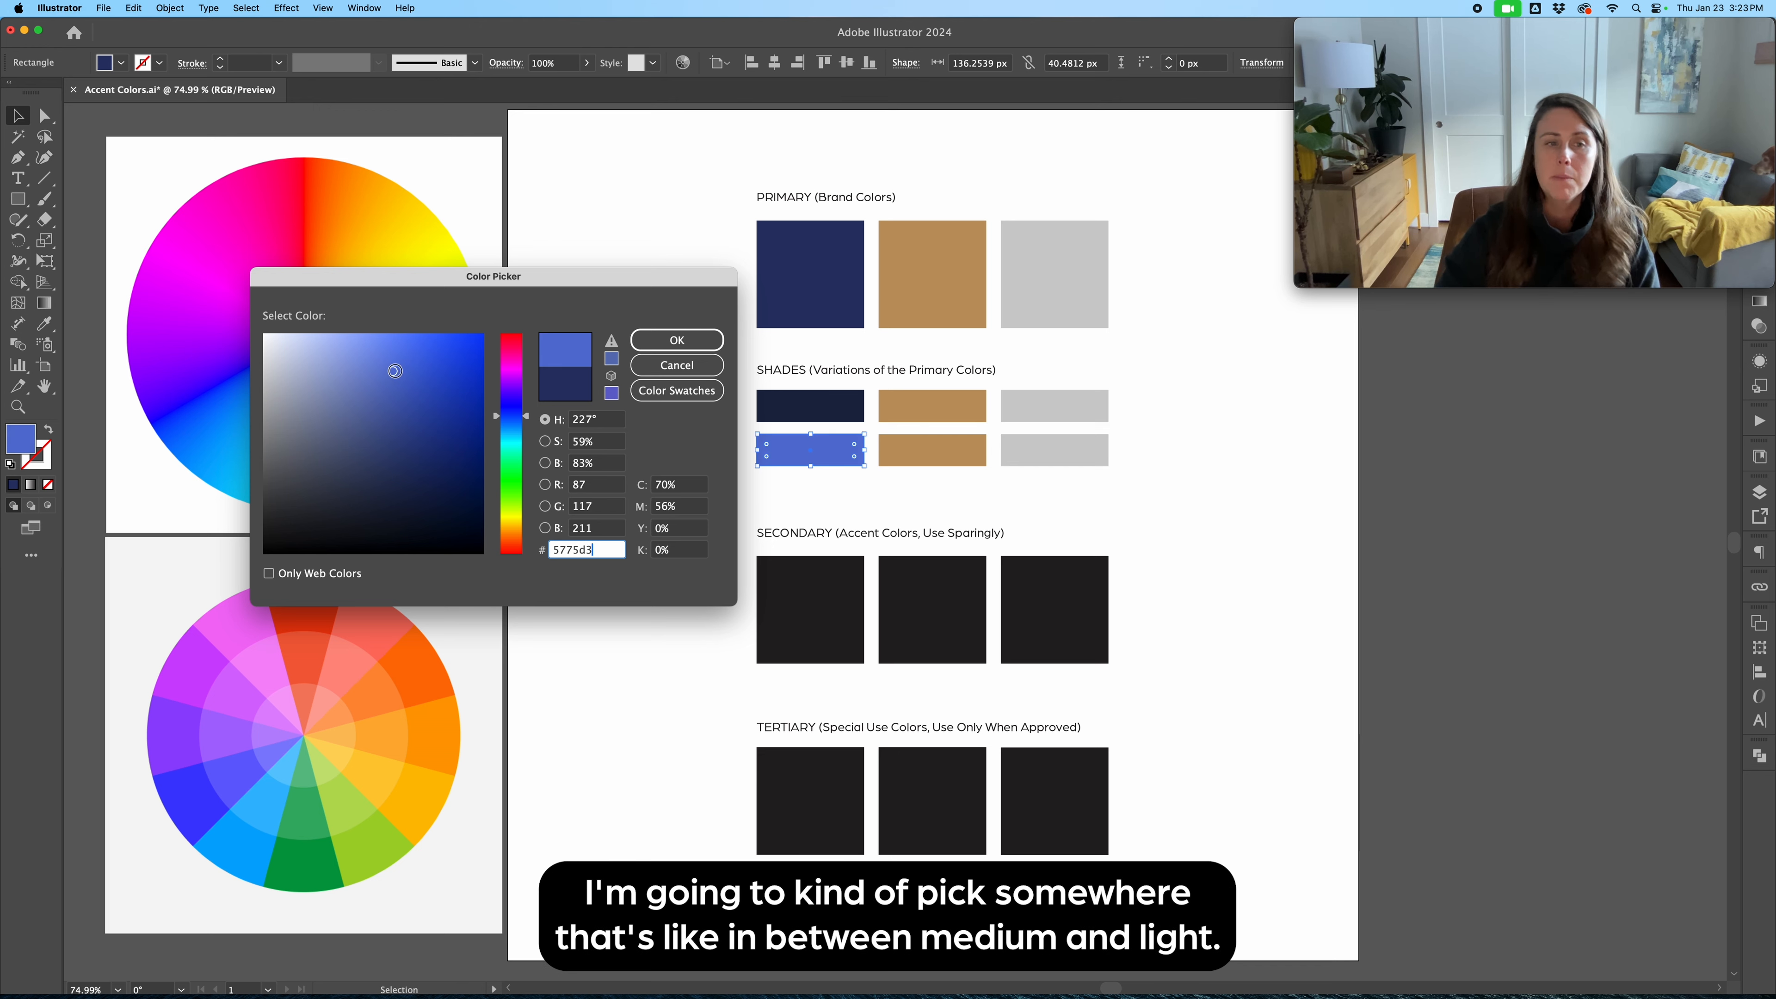
{"action": "left_click", "coordinate": [704, 338]}
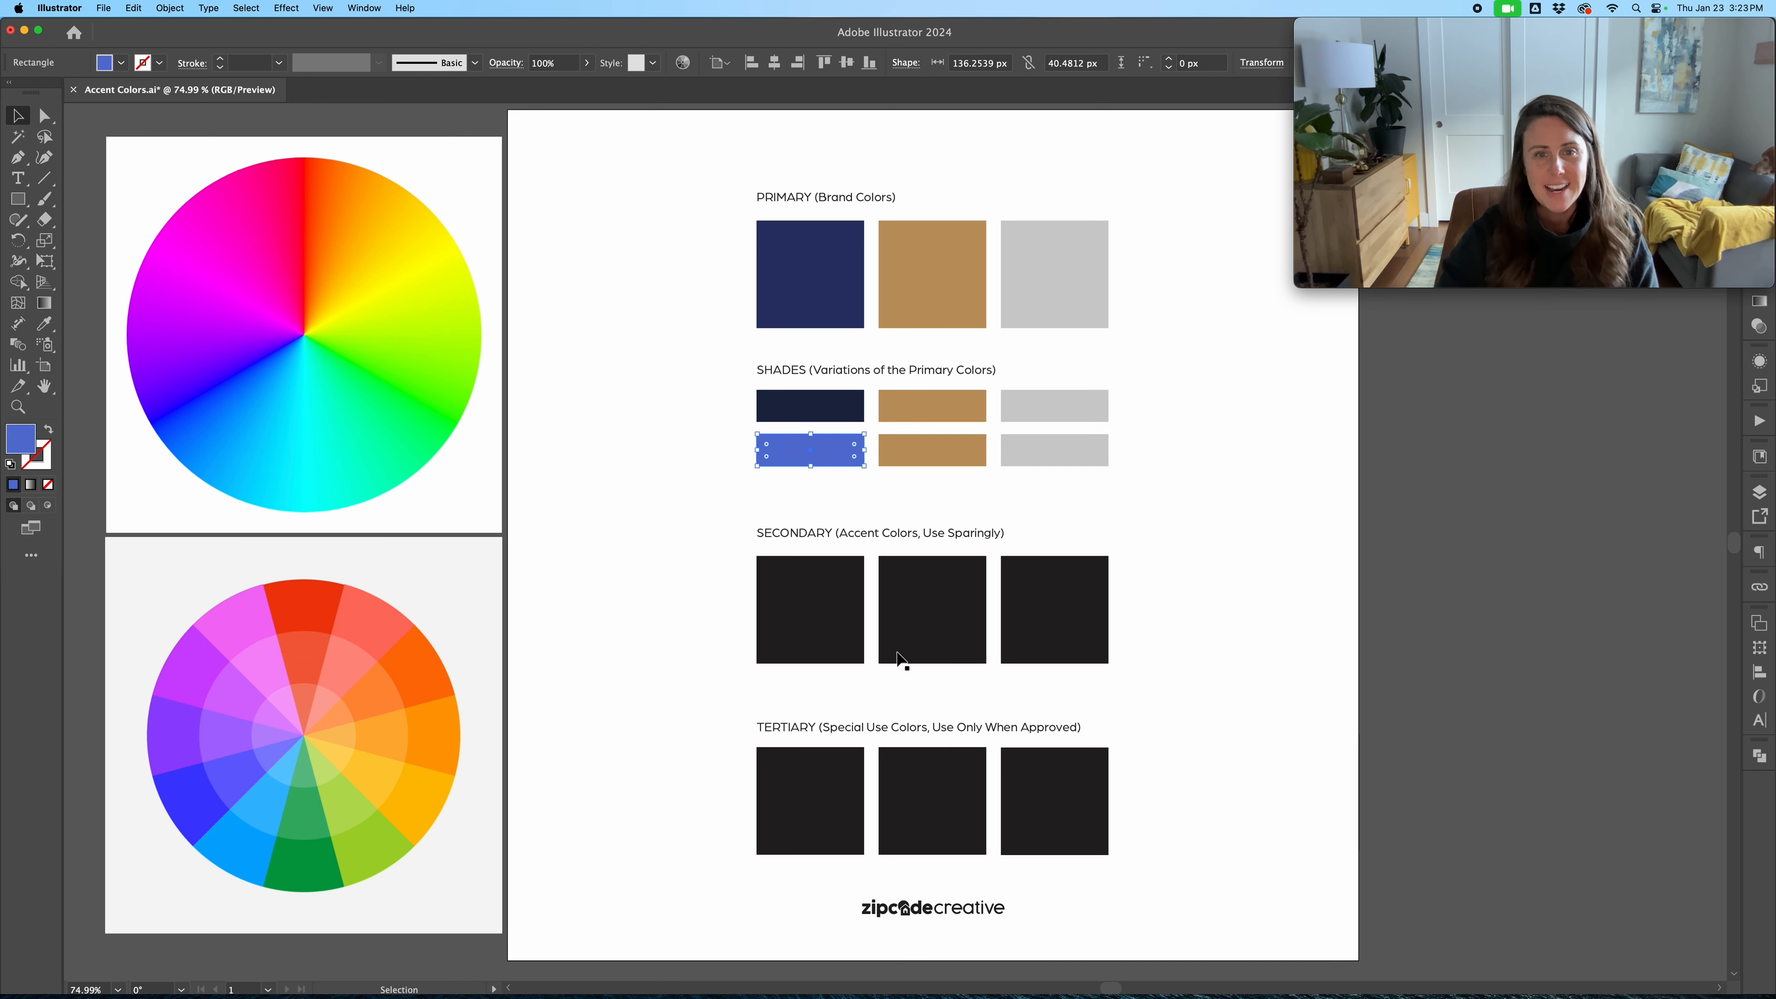
{"action": "left_click", "coordinate": [665, 521]}
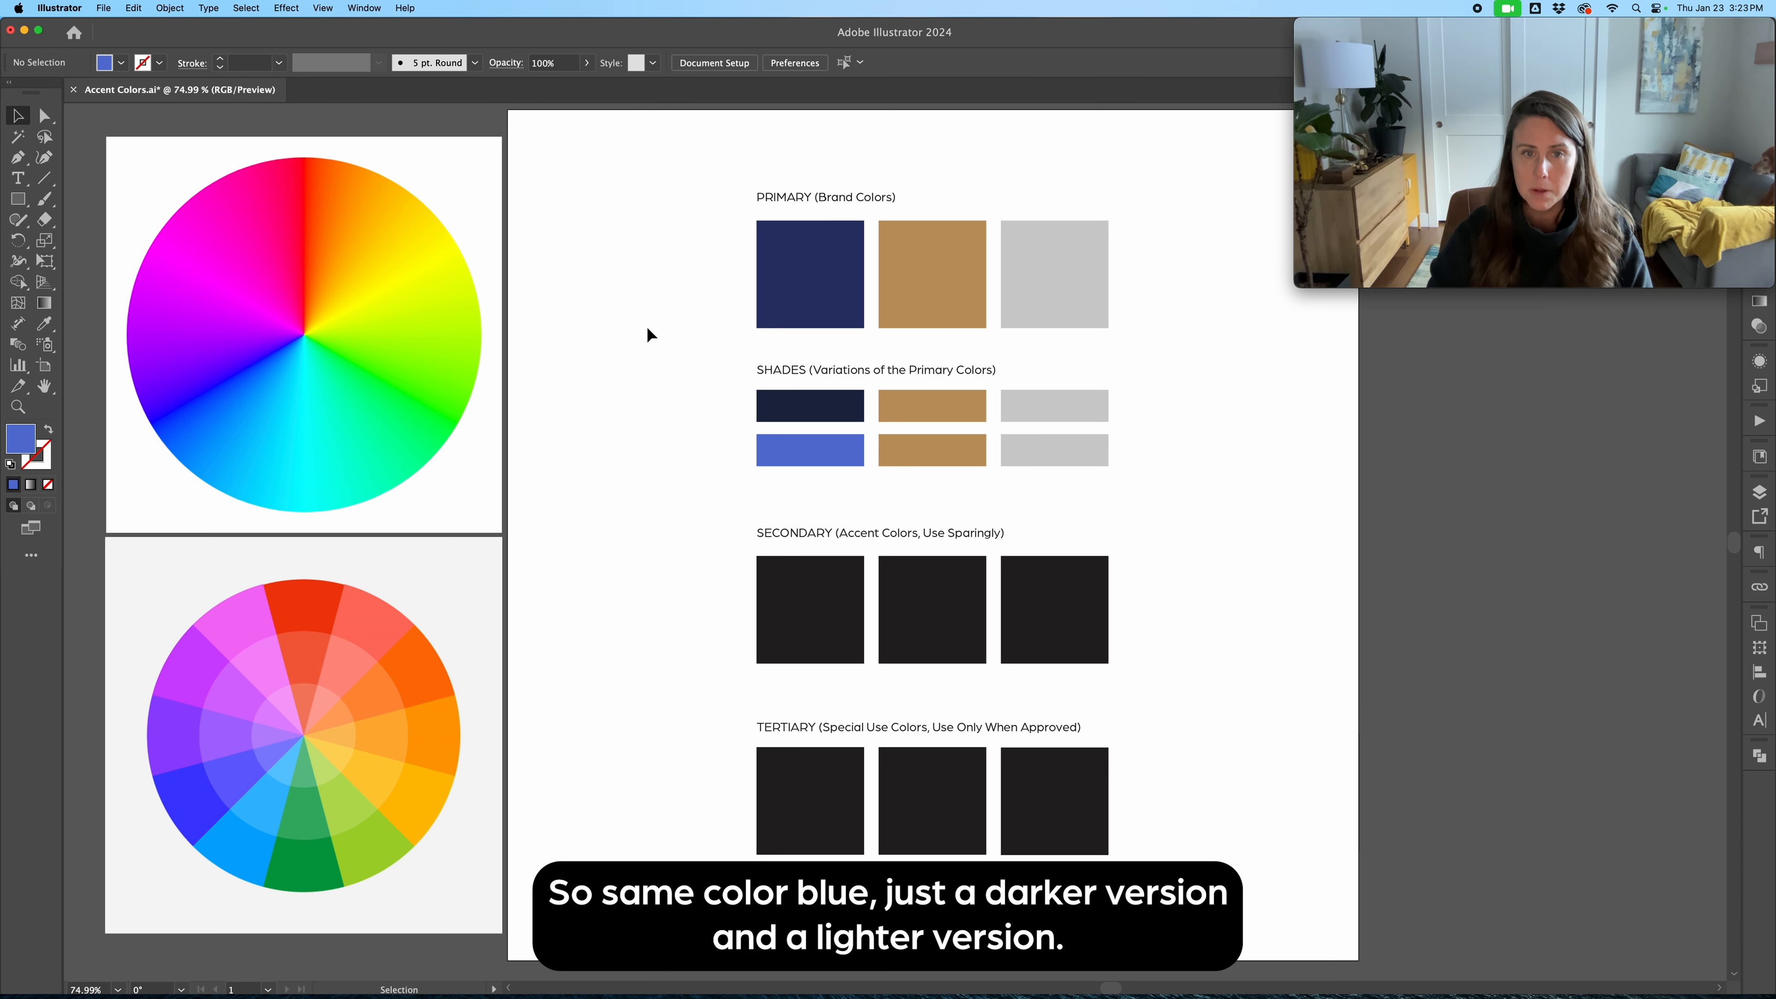
{"action": "left_click", "coordinate": [788, 414]}
{"action": "left_click", "coordinate": [723, 482]}
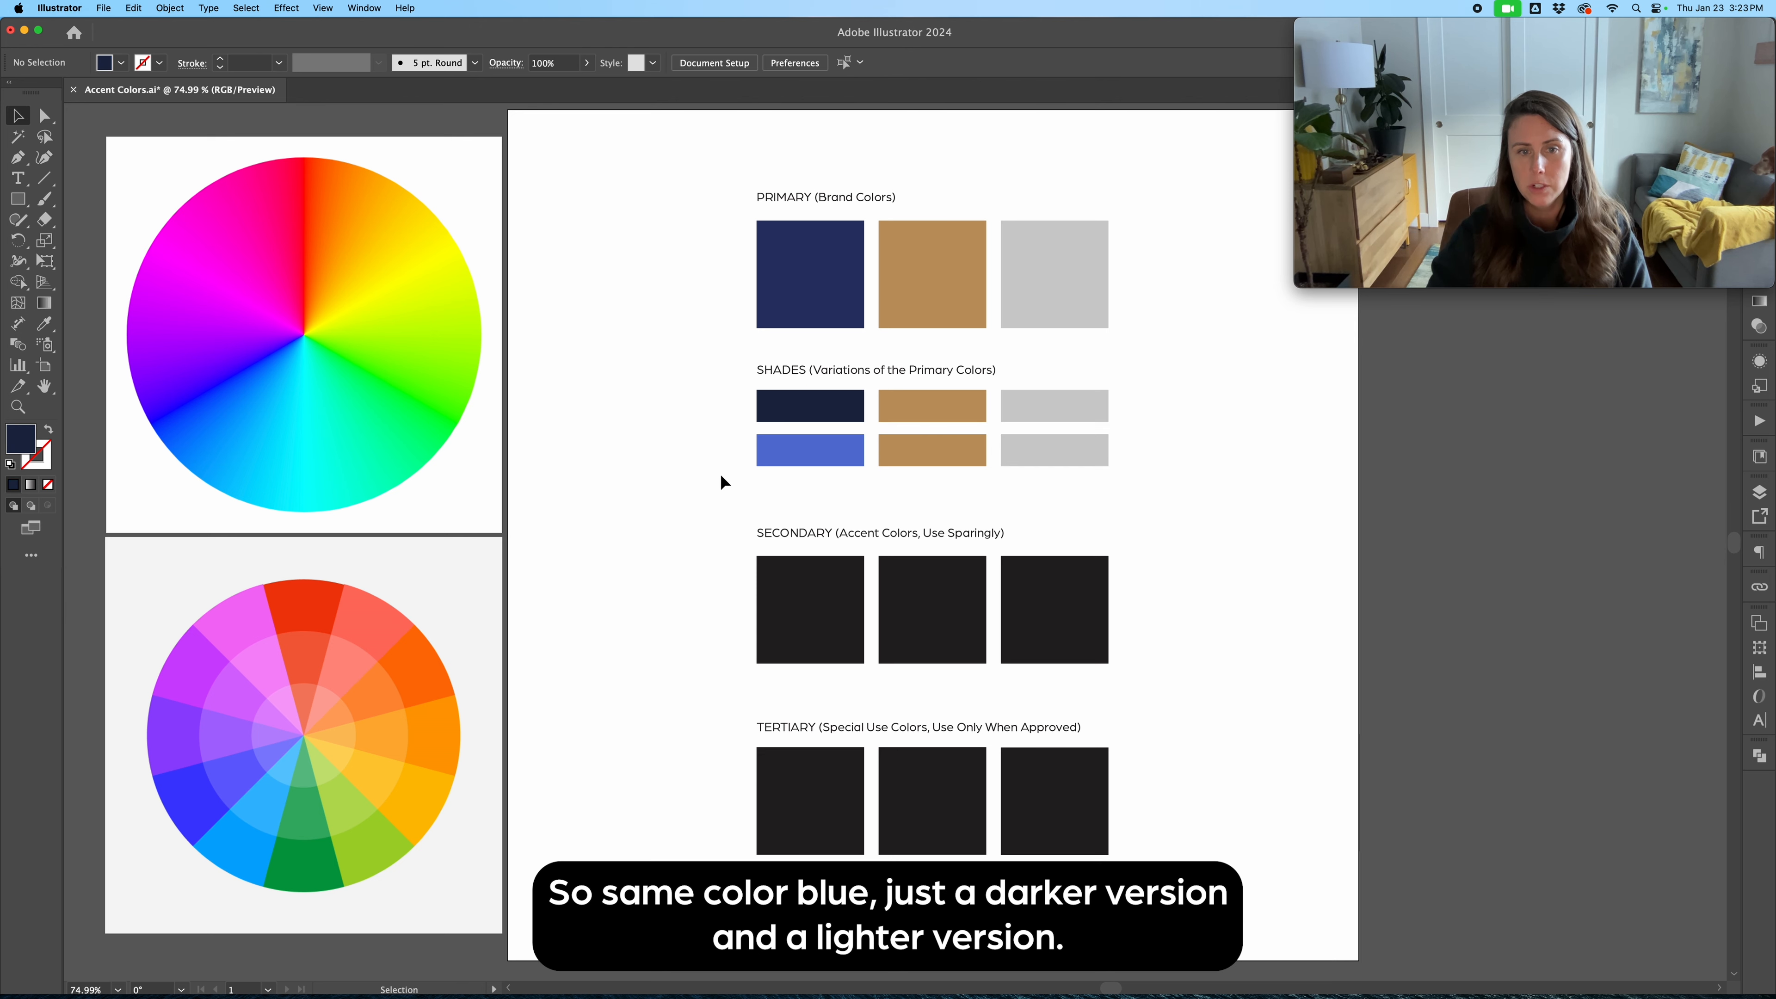
Step: Change the upper gold shade bar to the darker, grayer tone 6d5e4d, keeping the same hue
{"action": "left_click", "coordinate": [934, 413]}
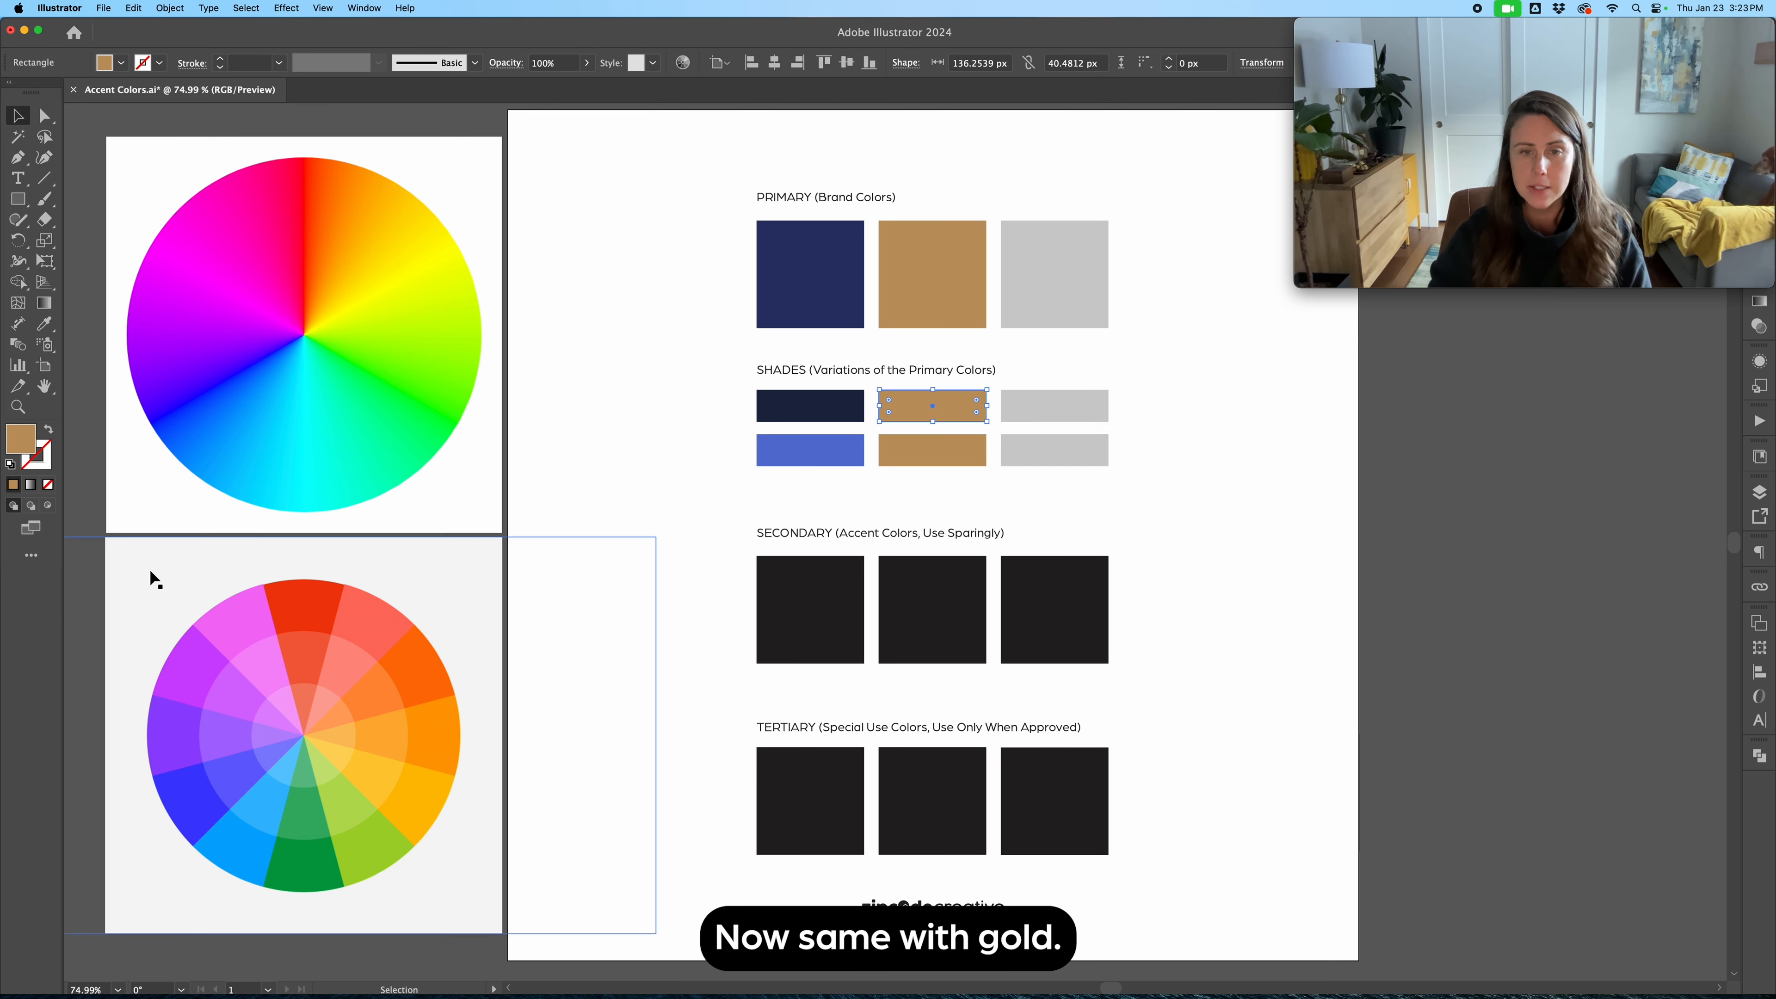
{"action": "double_click", "coordinate": [35, 459]}
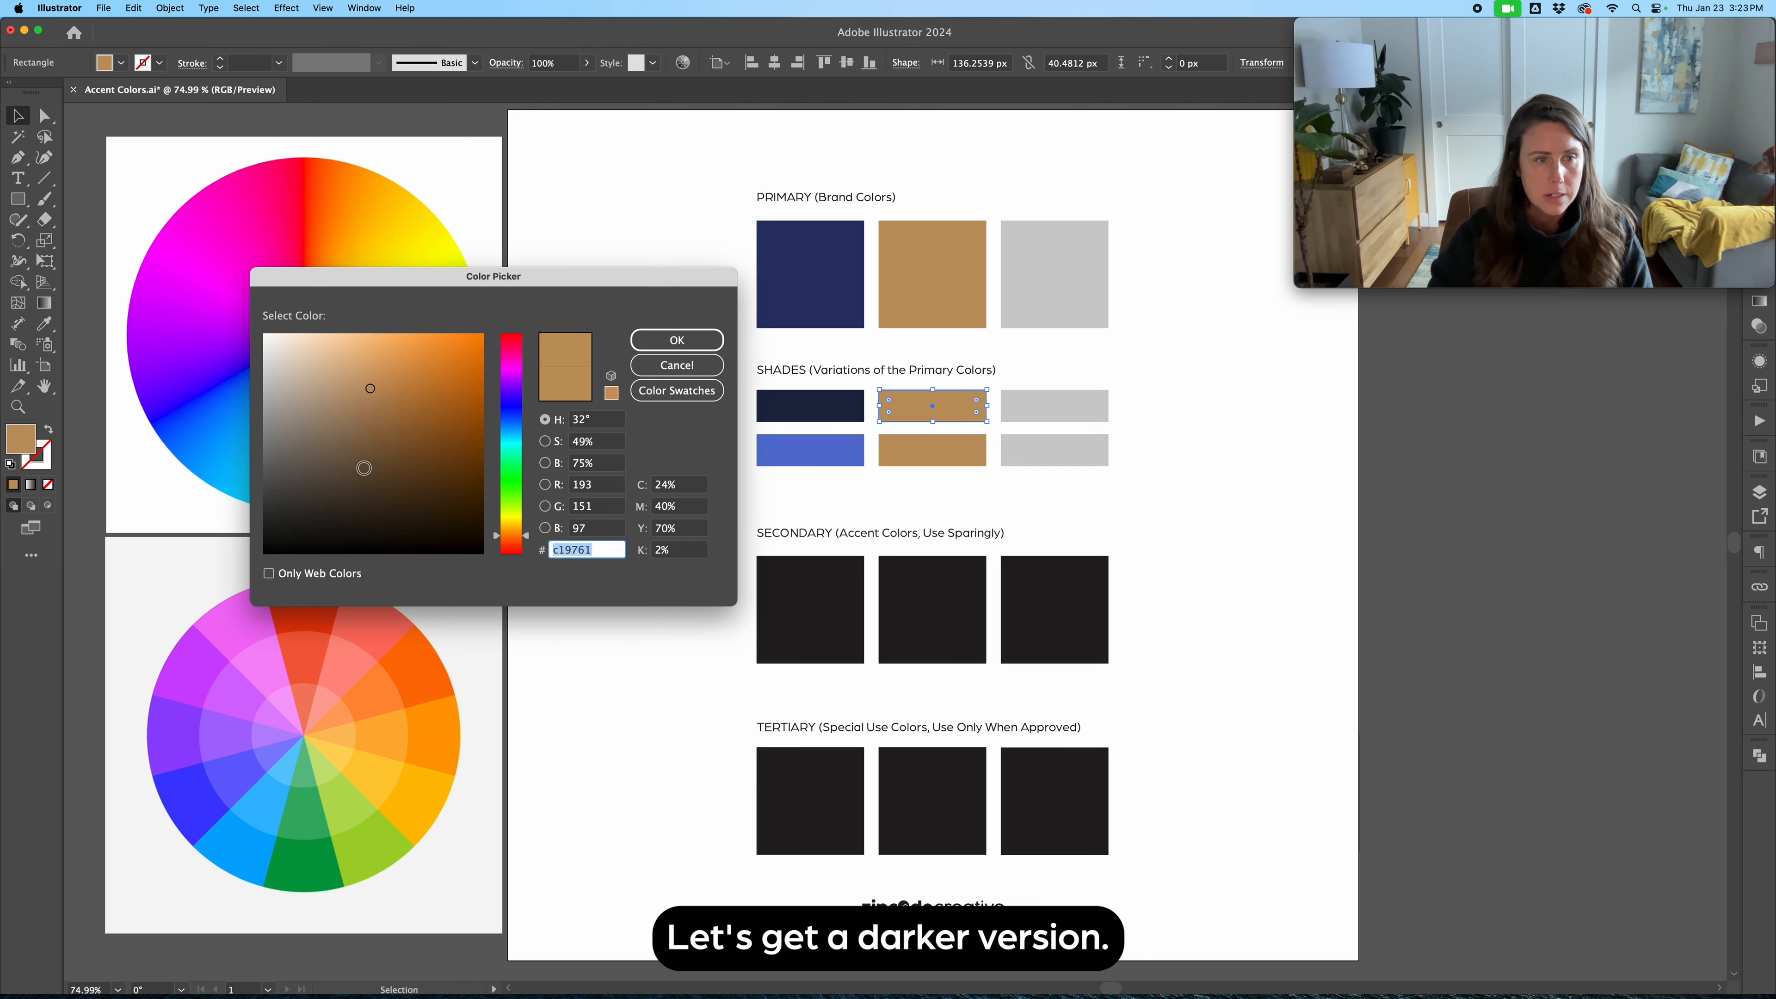
{"action": "left_click_drag", "start_coordinate": [373, 391], "coordinate": [370, 449]}
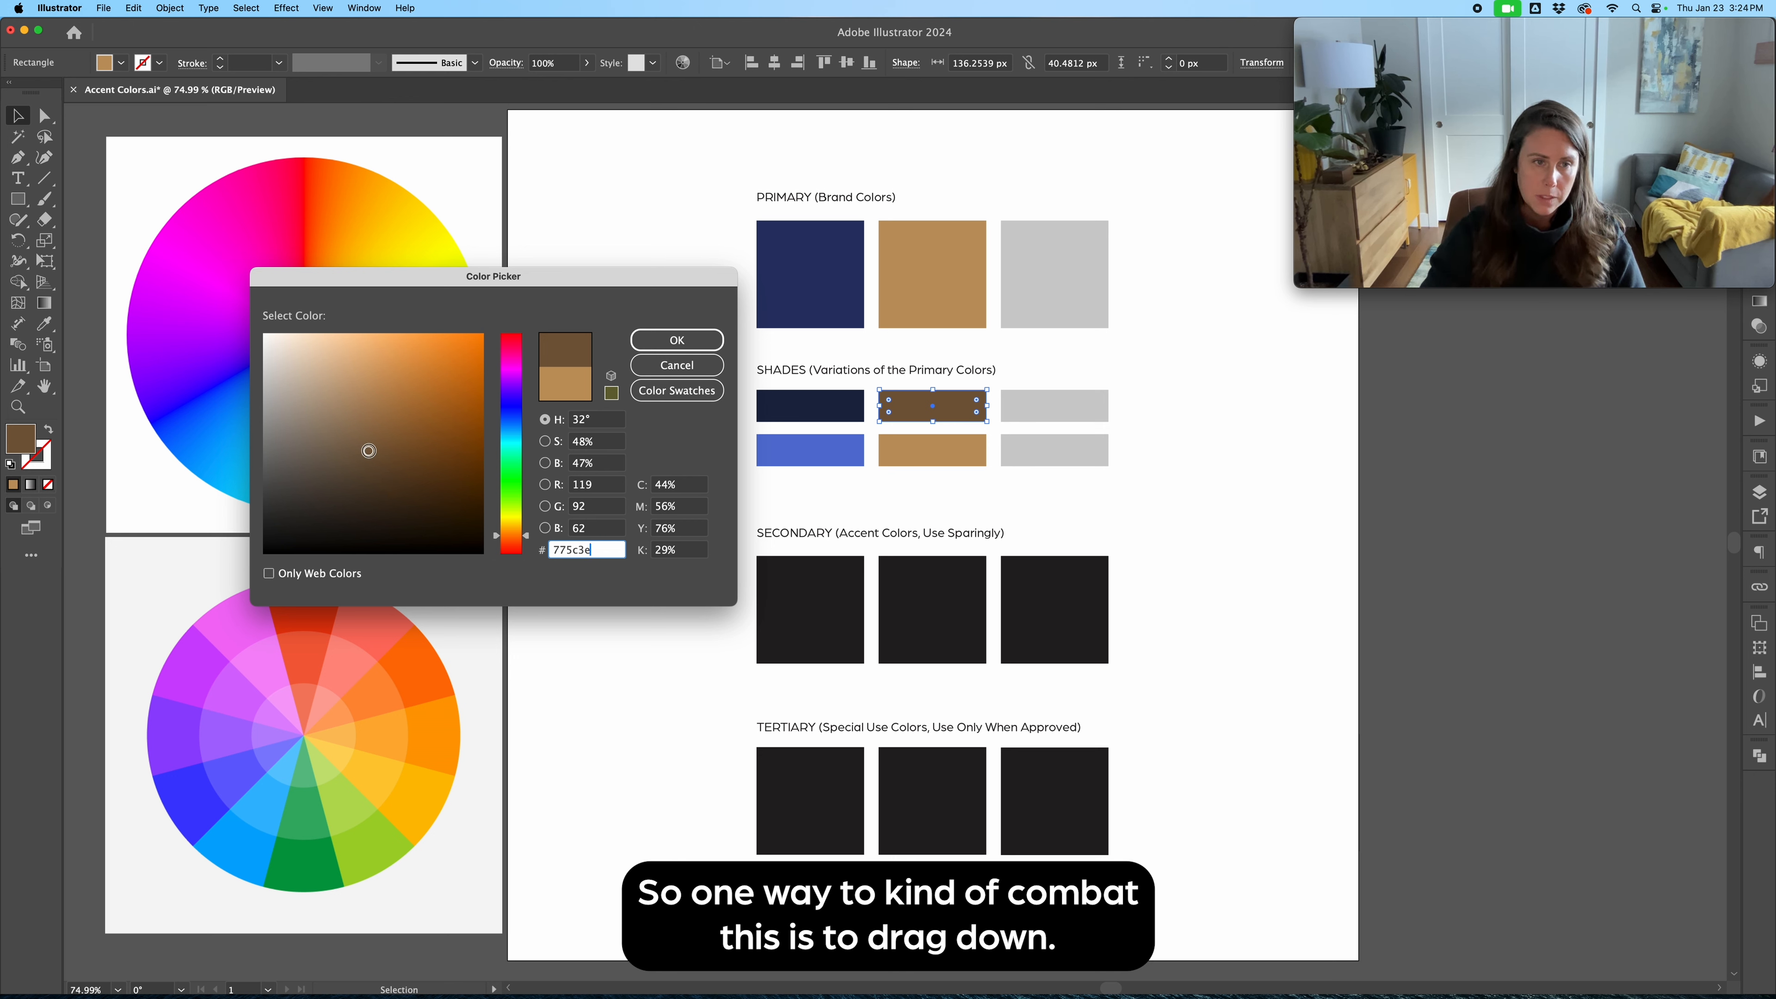
{"action": "left_click_drag", "start_coordinate": [369, 460], "coordinate": [343, 461]}
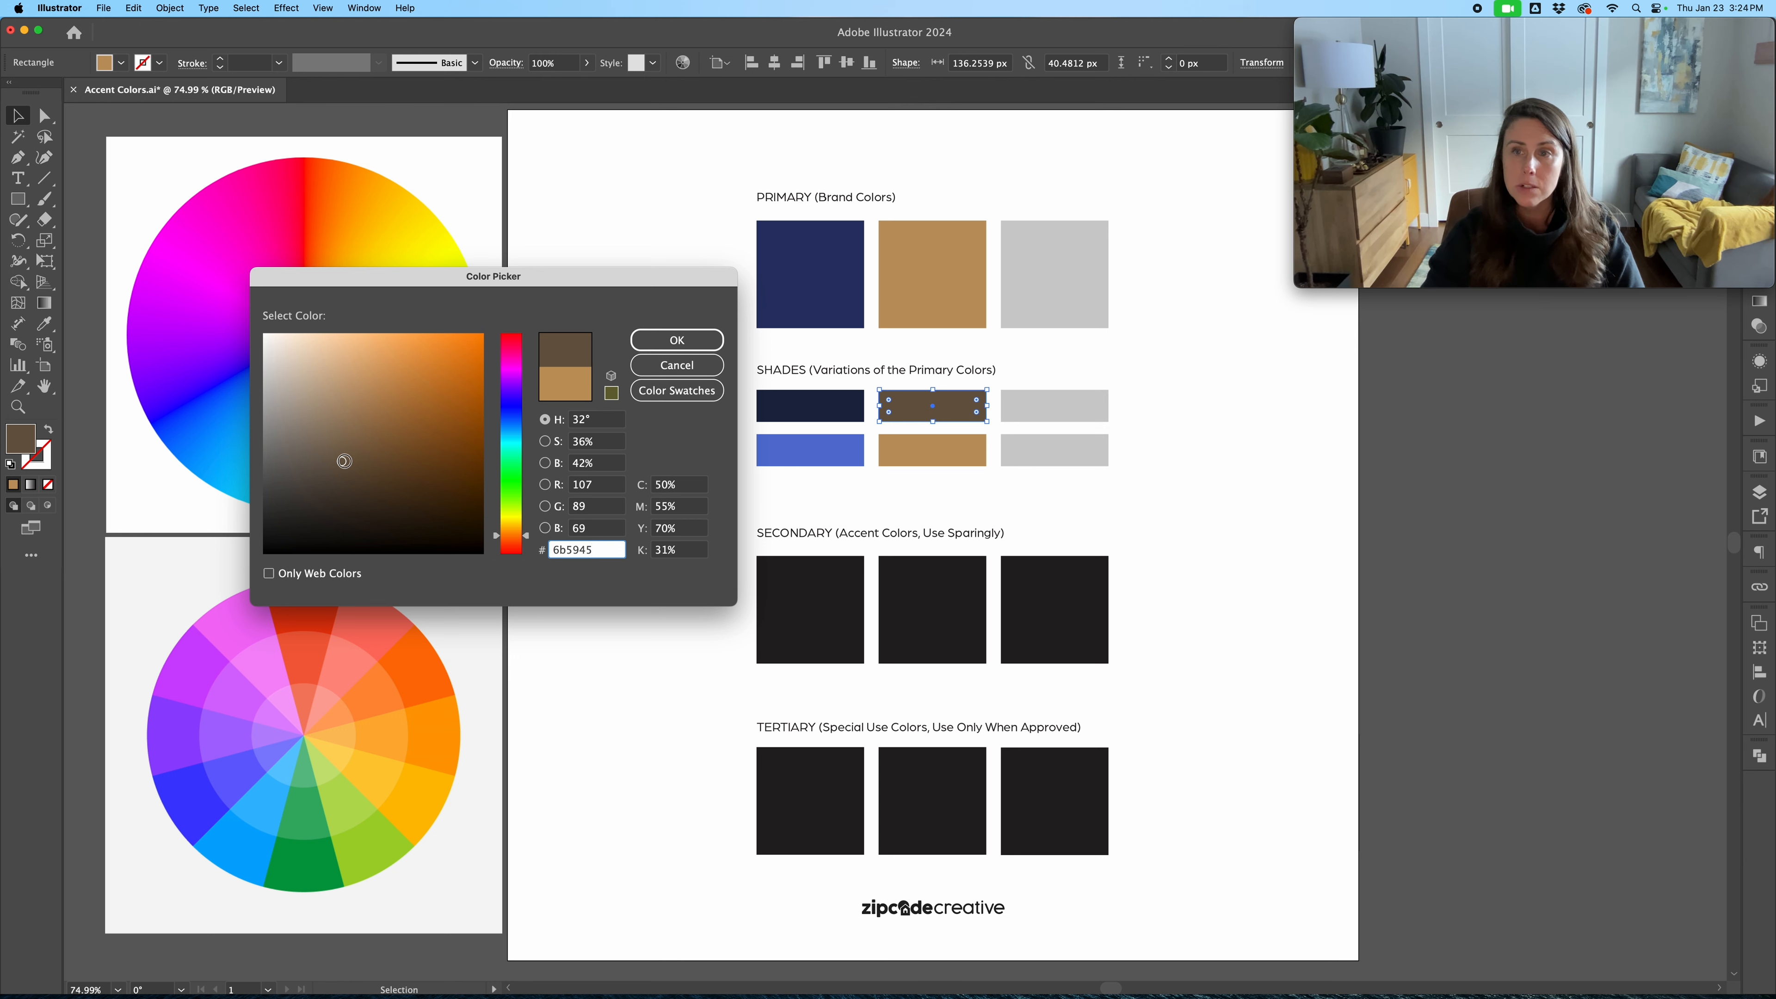
{"action": "left_click_drag", "start_coordinate": [336, 458], "coordinate": [329, 457]}
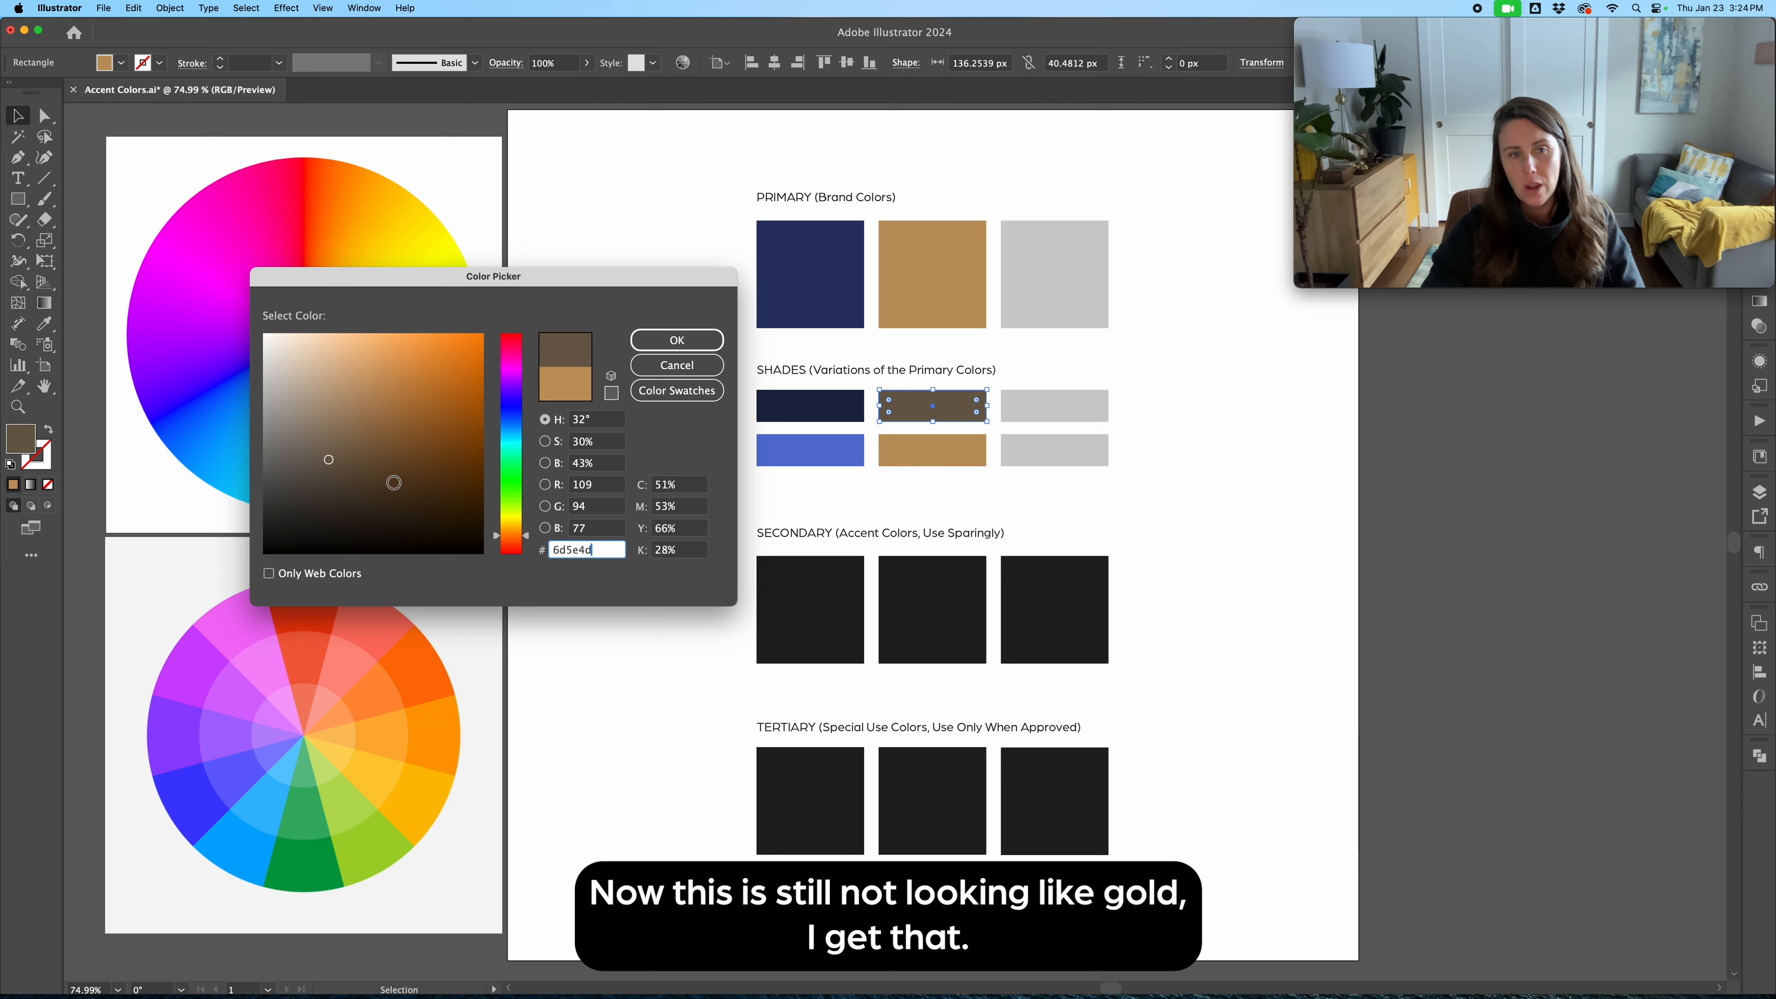
{"action": "key", "text": "Return"}
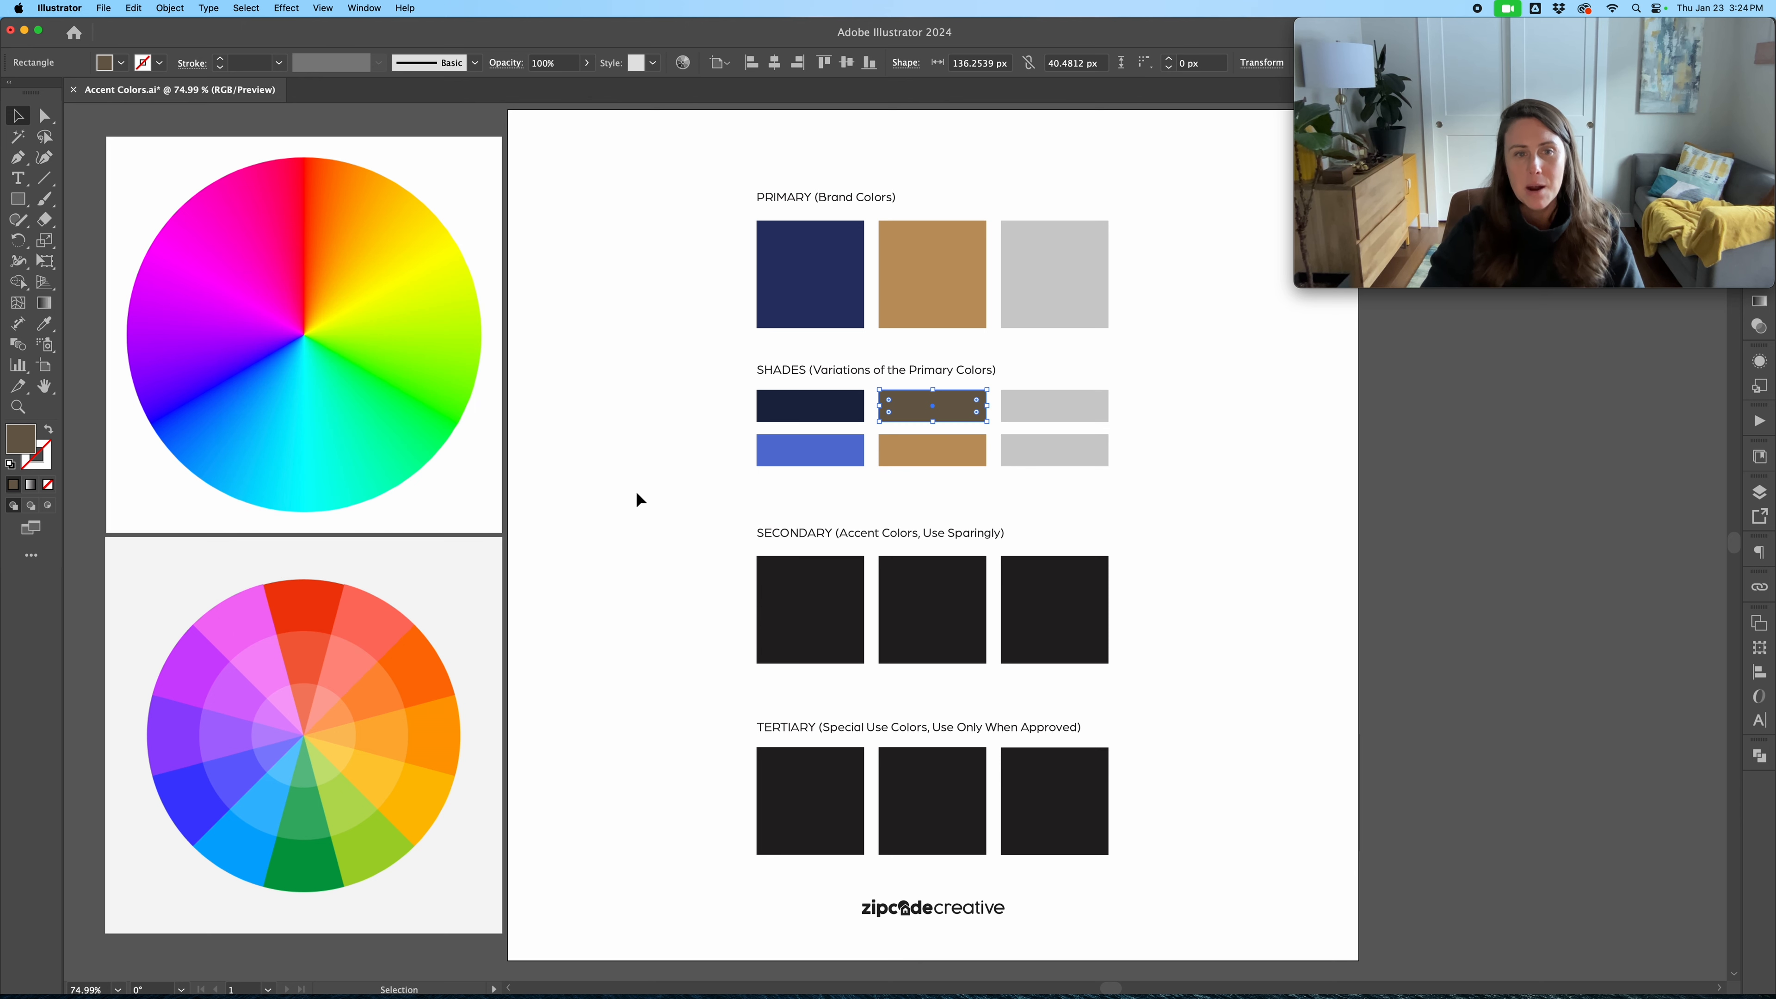
{"action": "left_click", "coordinate": [635, 493]}
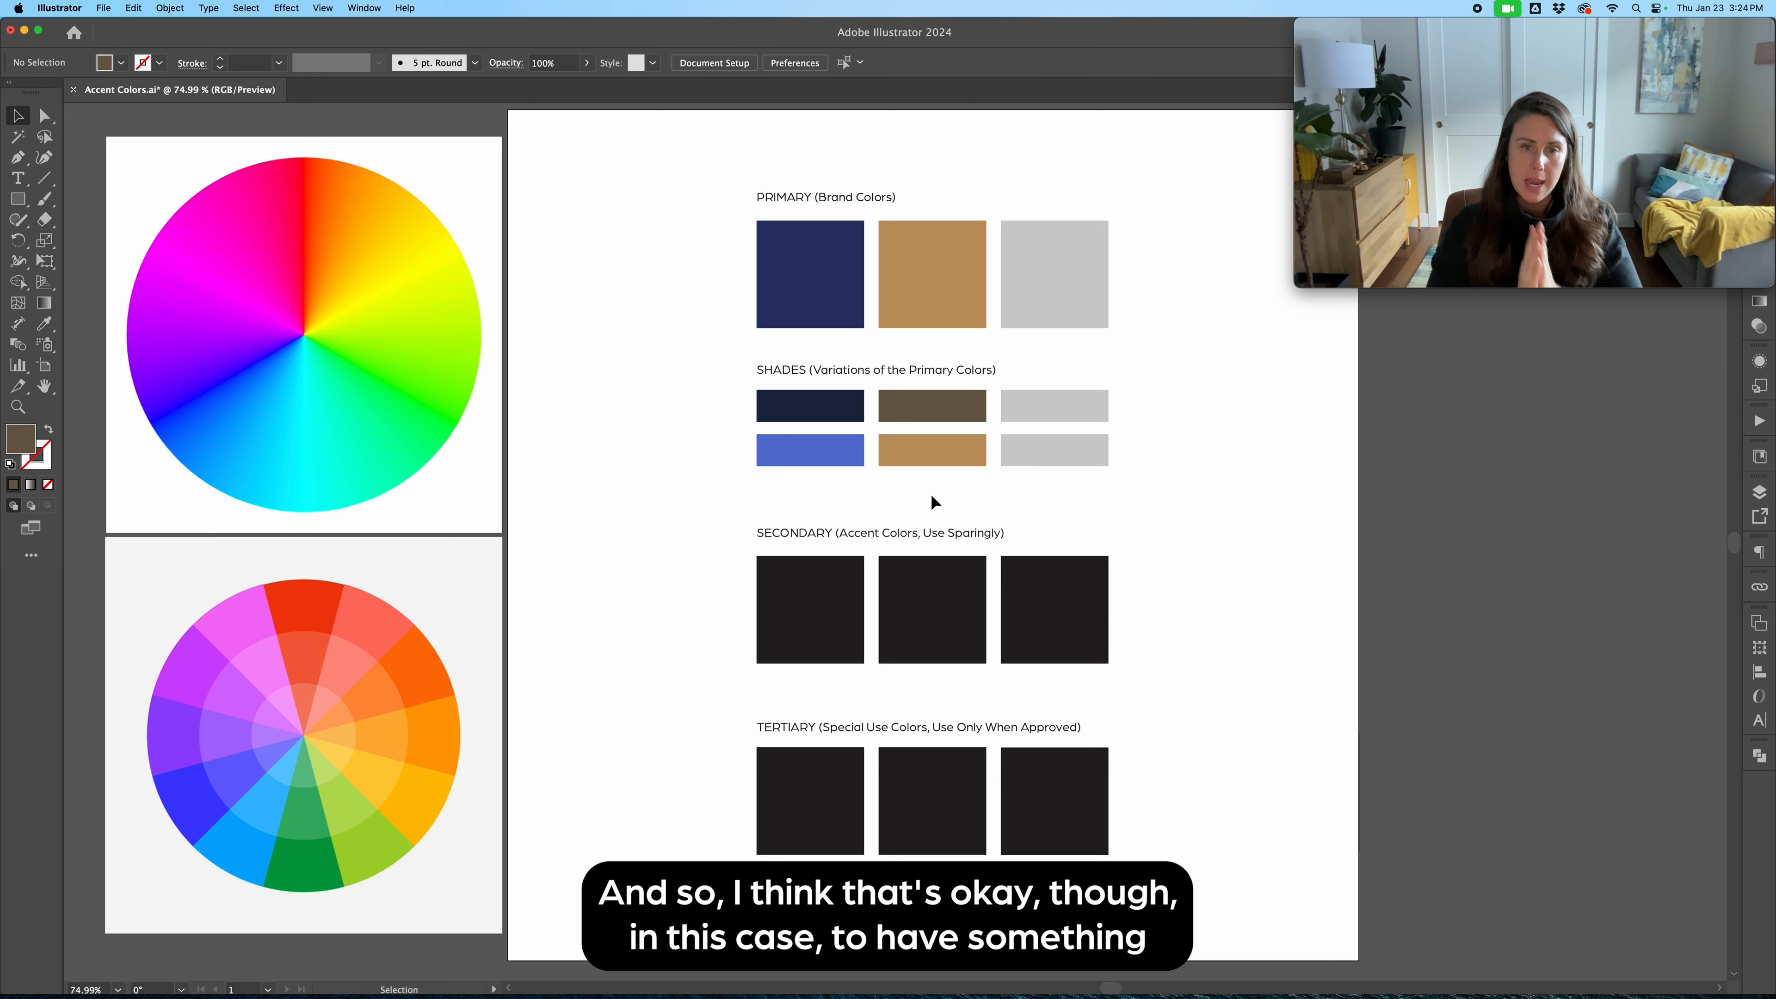
Step: Change the lower gold shade bar to the lighter, less saturated tone e2c4a3, keeping the same hue
{"action": "left_click", "coordinate": [932, 453]}
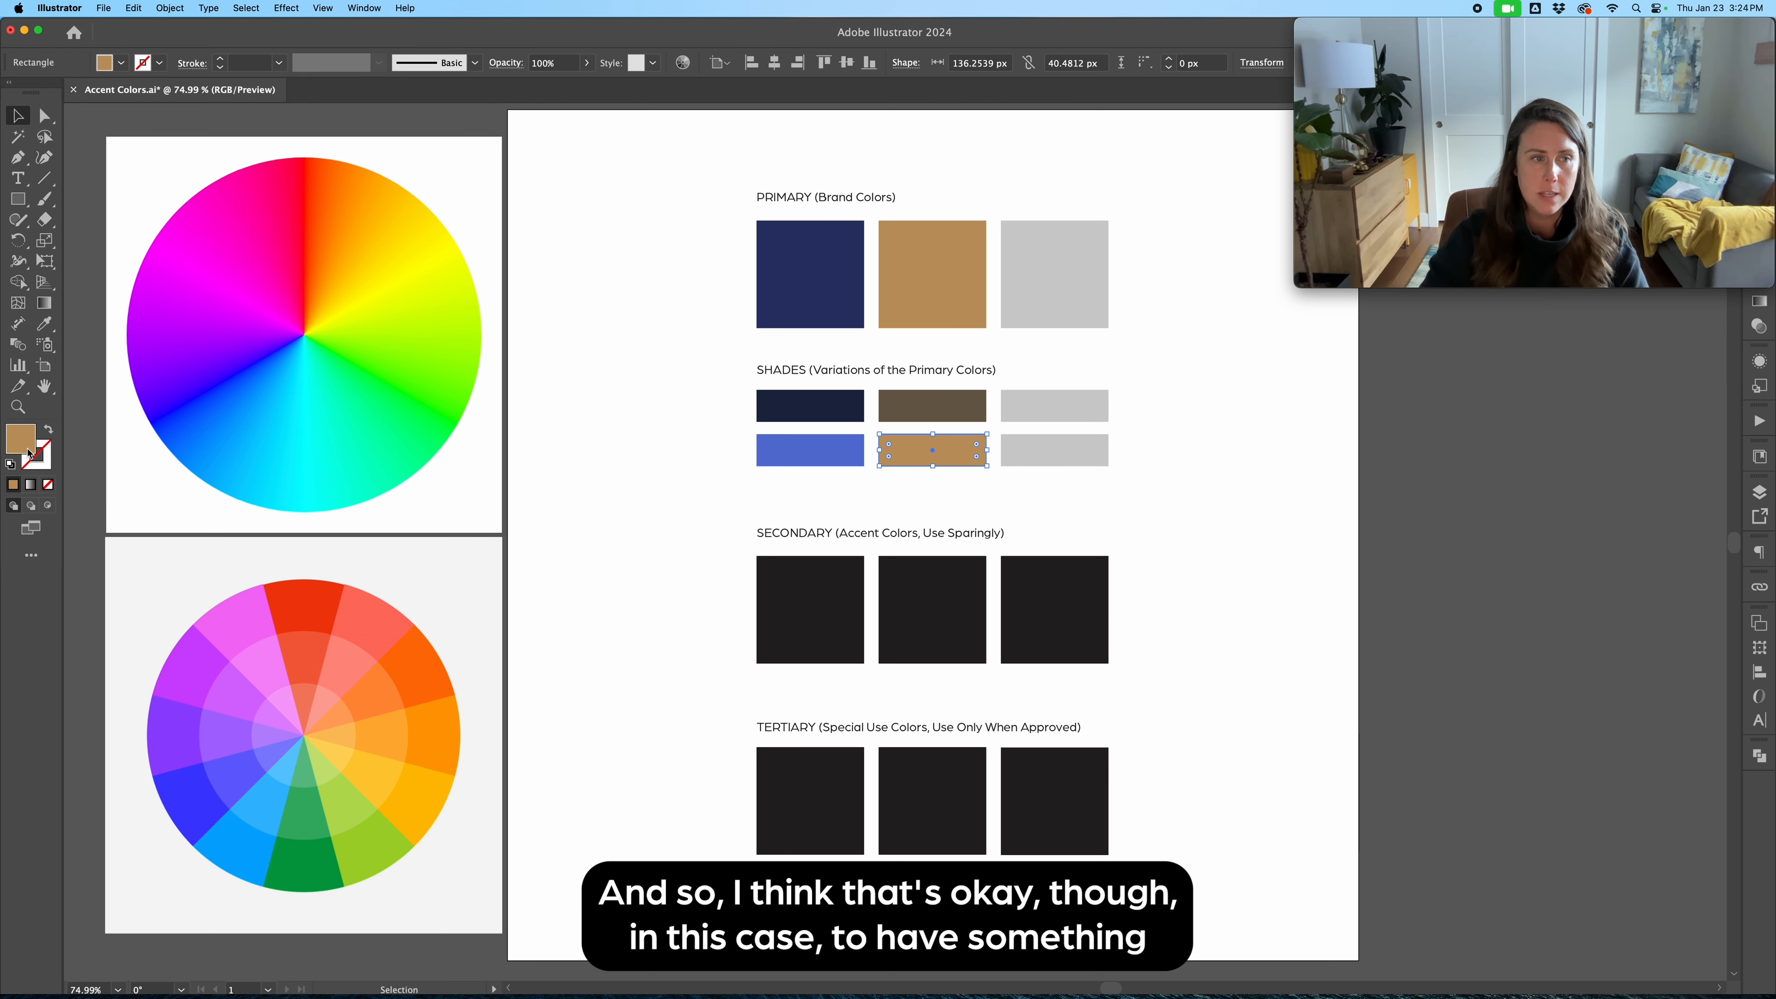
{"action": "double_click", "coordinate": [21, 439]}
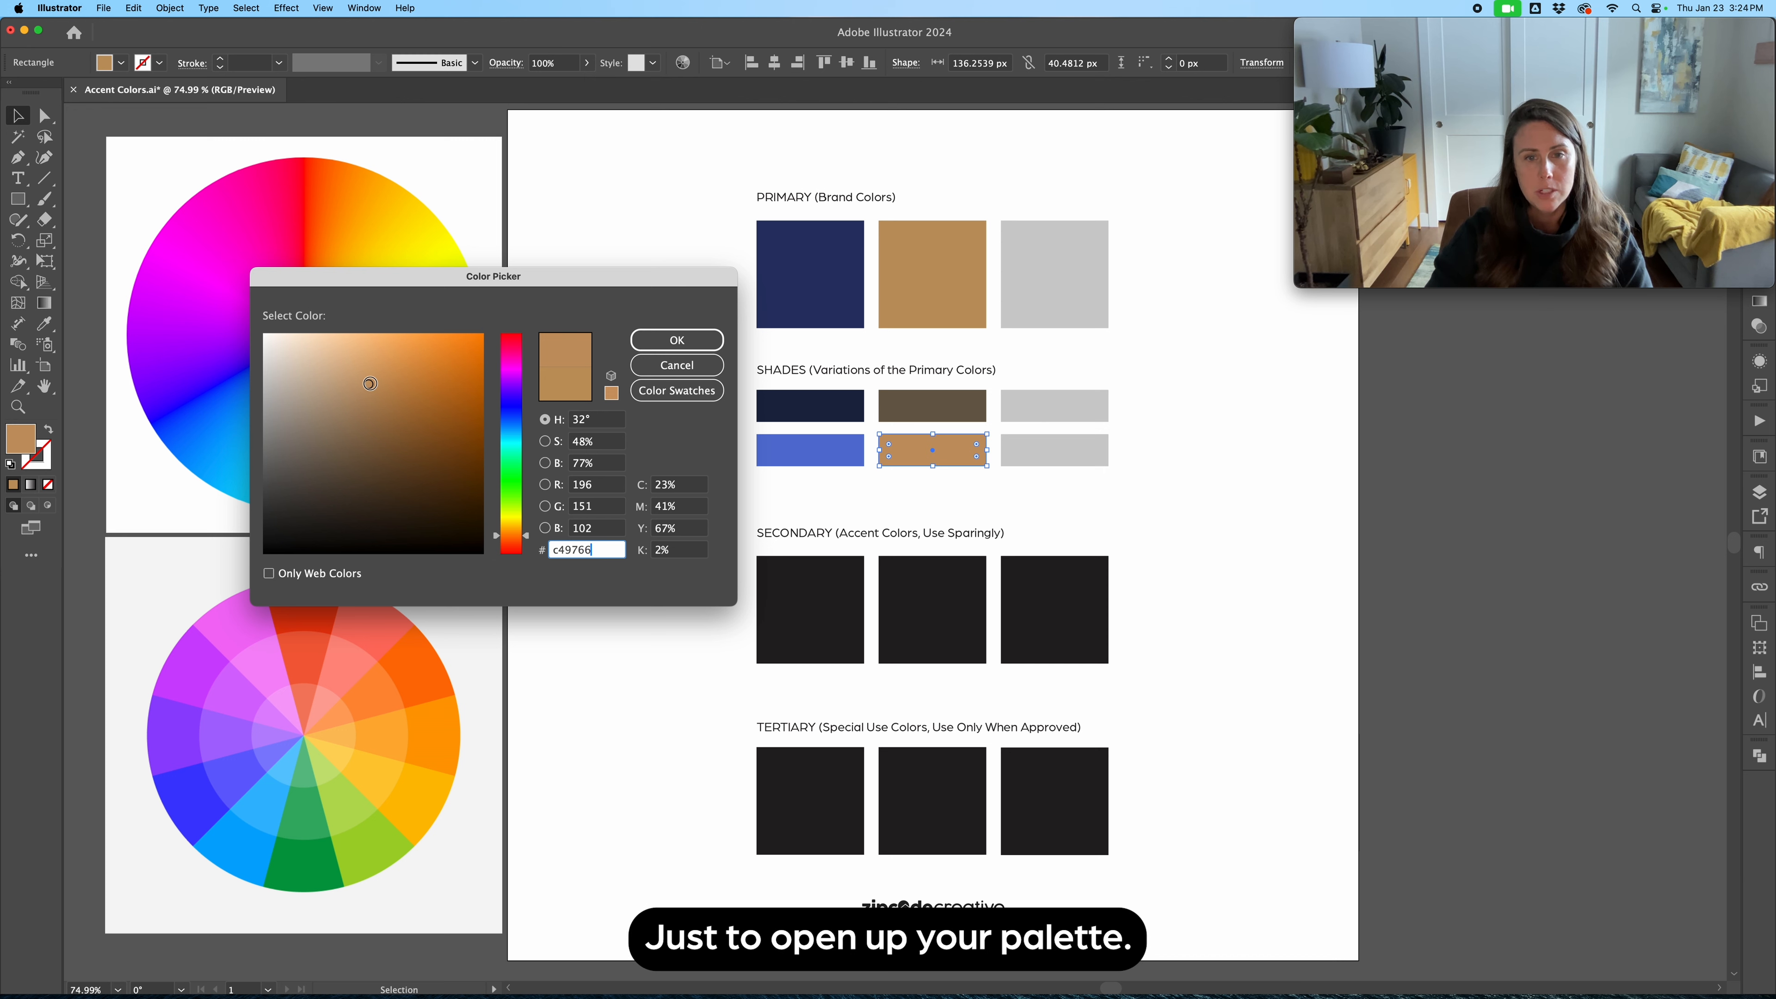
{"action": "left_click_drag", "start_coordinate": [370, 383], "coordinate": [369, 348]}
{"action": "left_click_drag", "start_coordinate": [369, 348], "coordinate": [326, 357]}
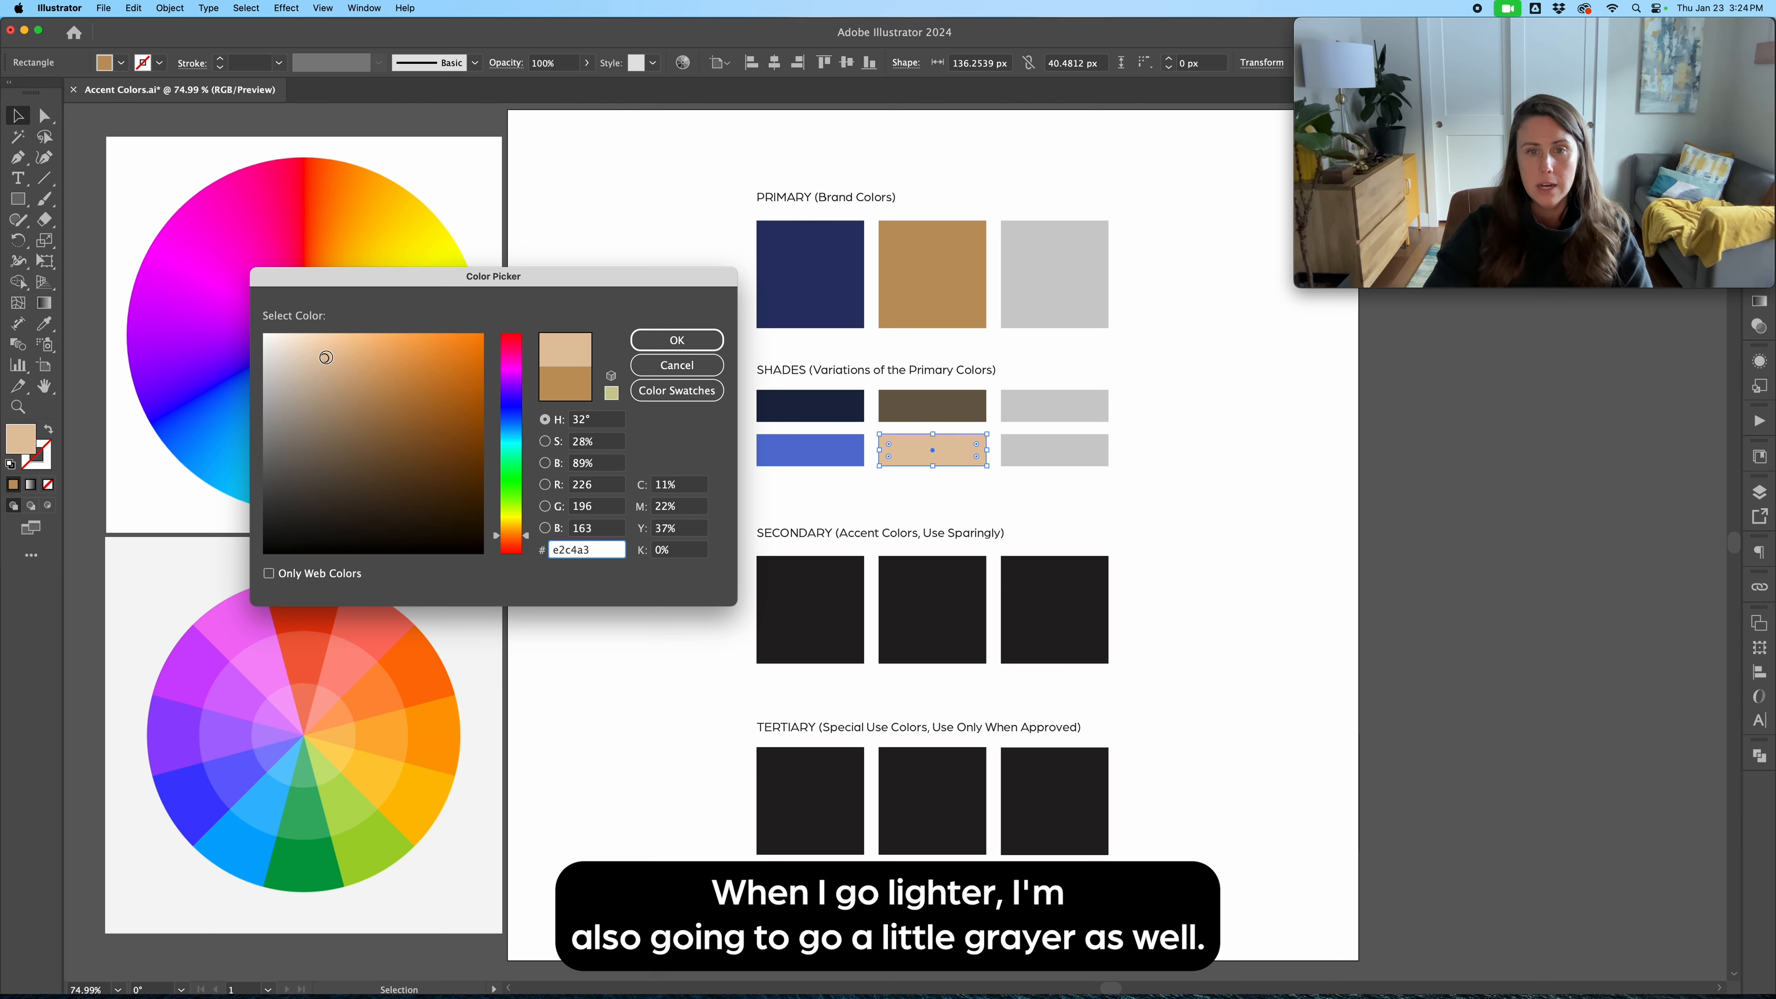
{"action": "left_click", "coordinate": [673, 341]}
{"action": "left_click", "coordinate": [657, 479]}
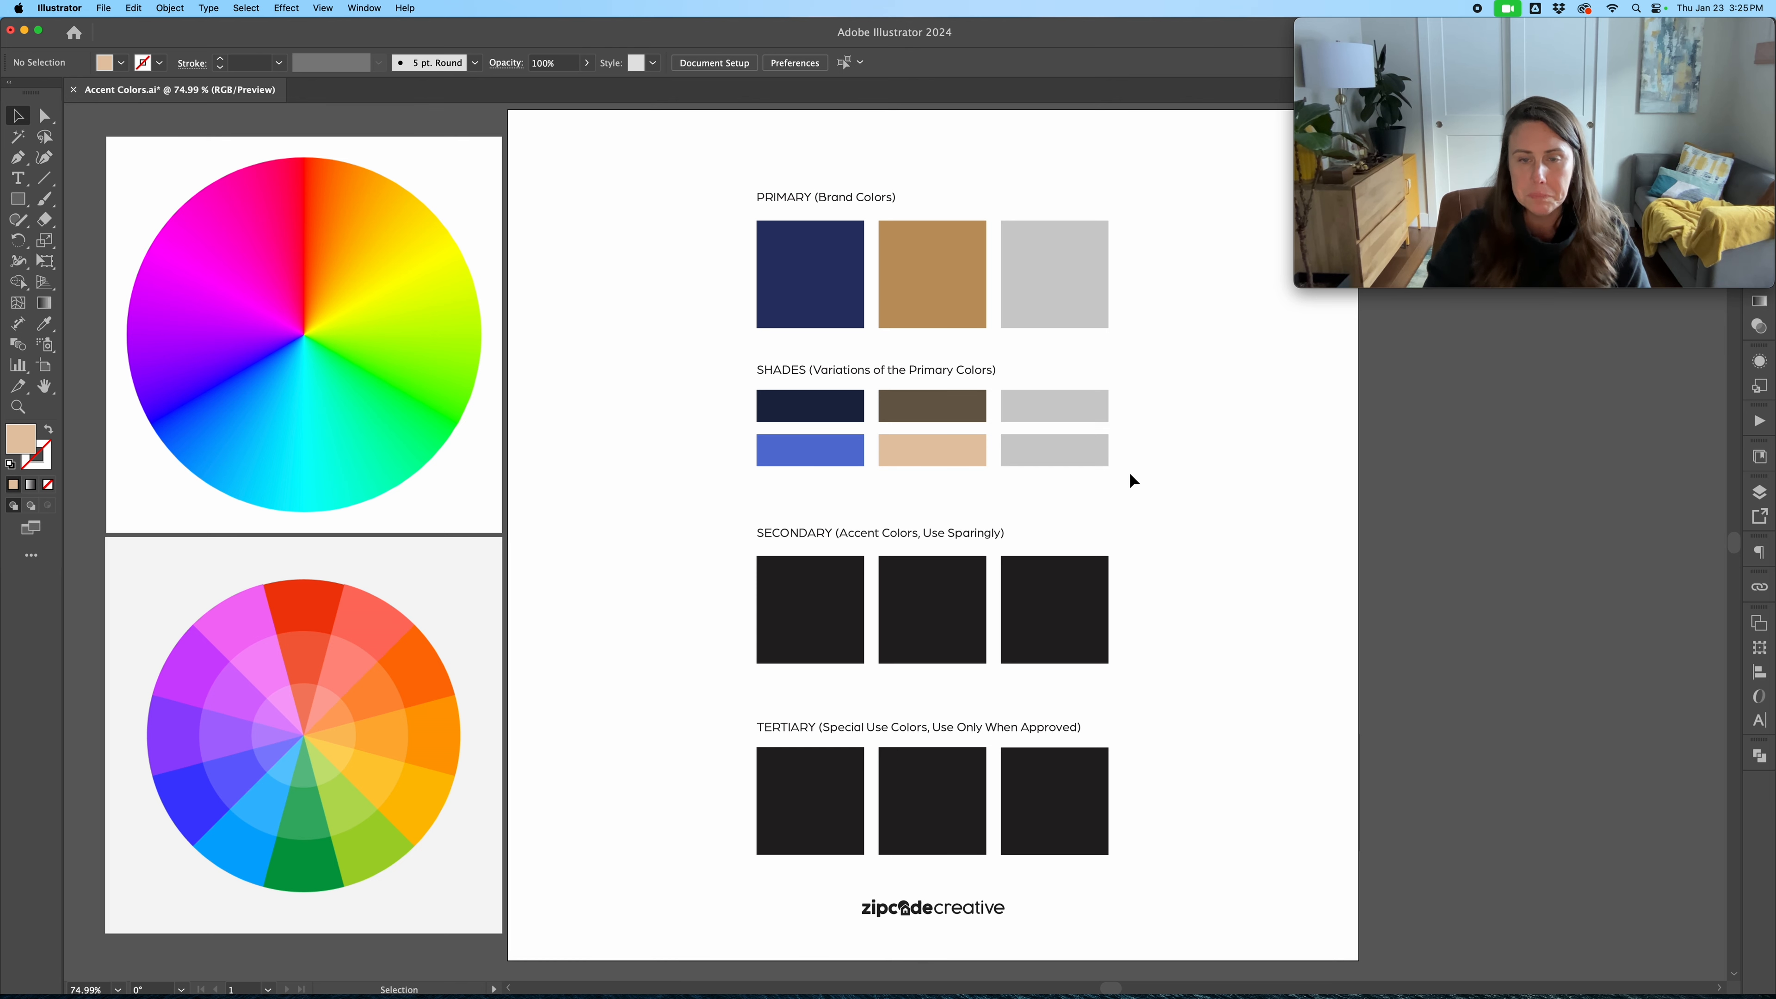
Step: Darken the upper gray shade bar to a neutral medium gray with no saturation
{"action": "left_click", "coordinate": [1099, 416]}
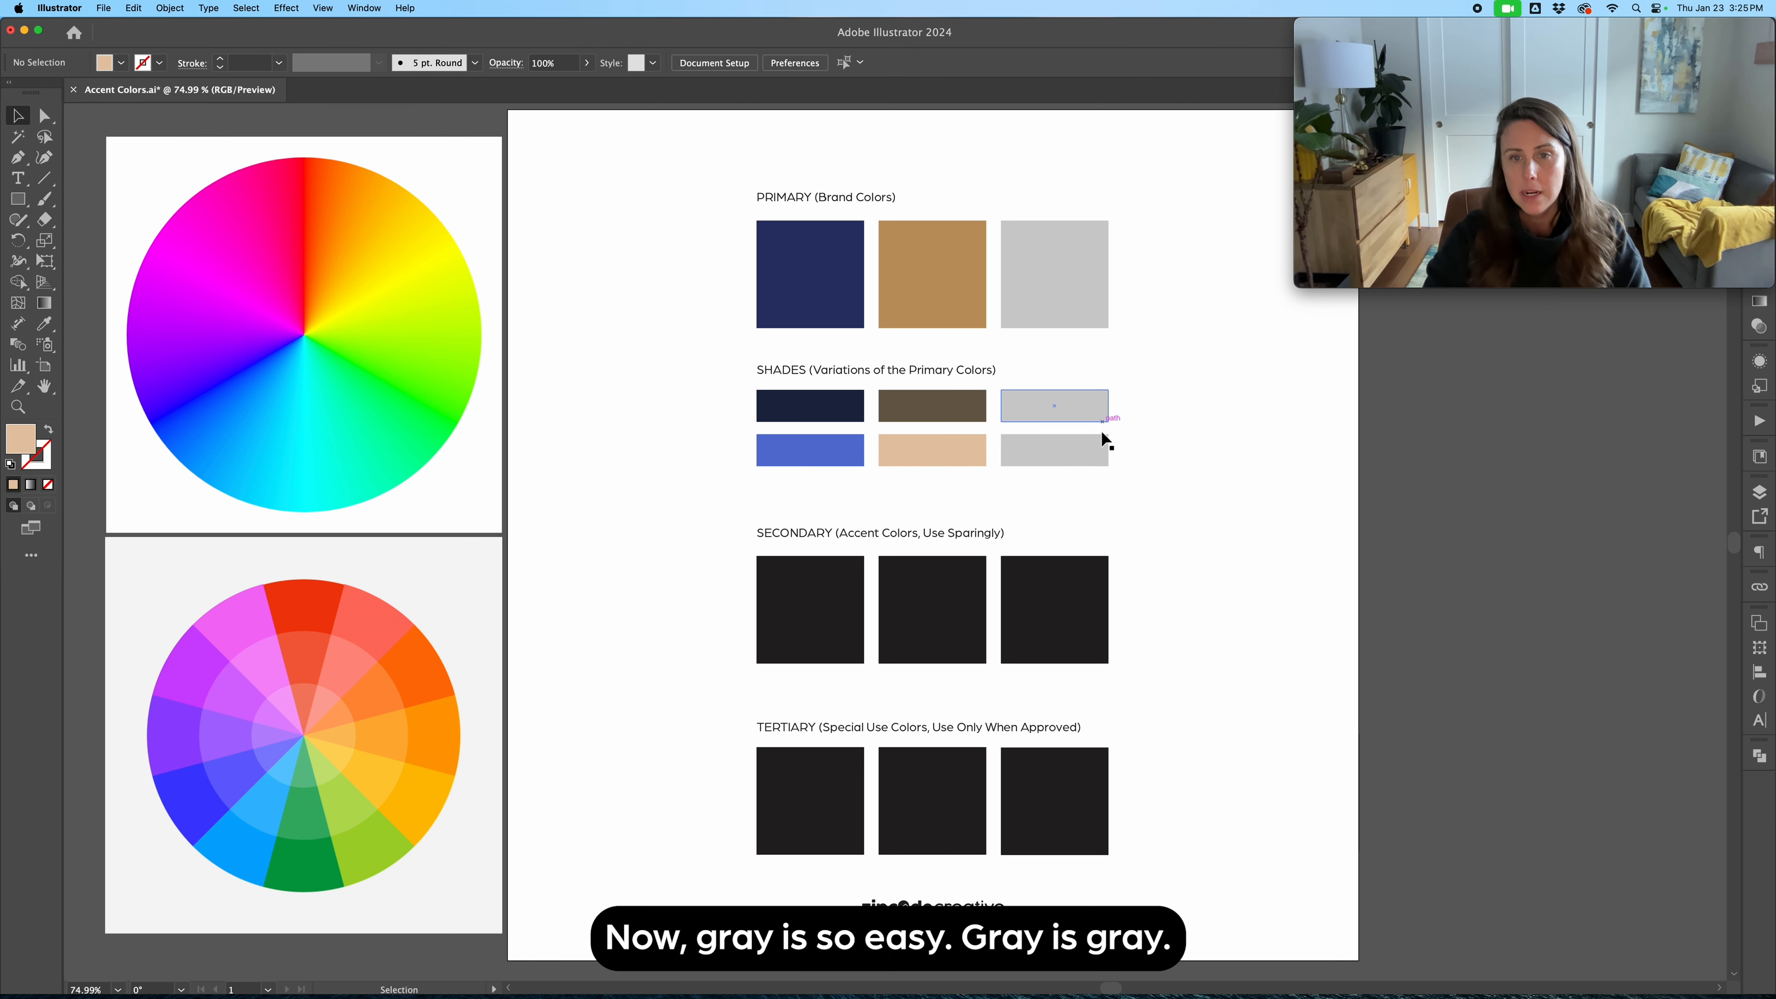
{"action": "double_click", "coordinate": [7, 452]}
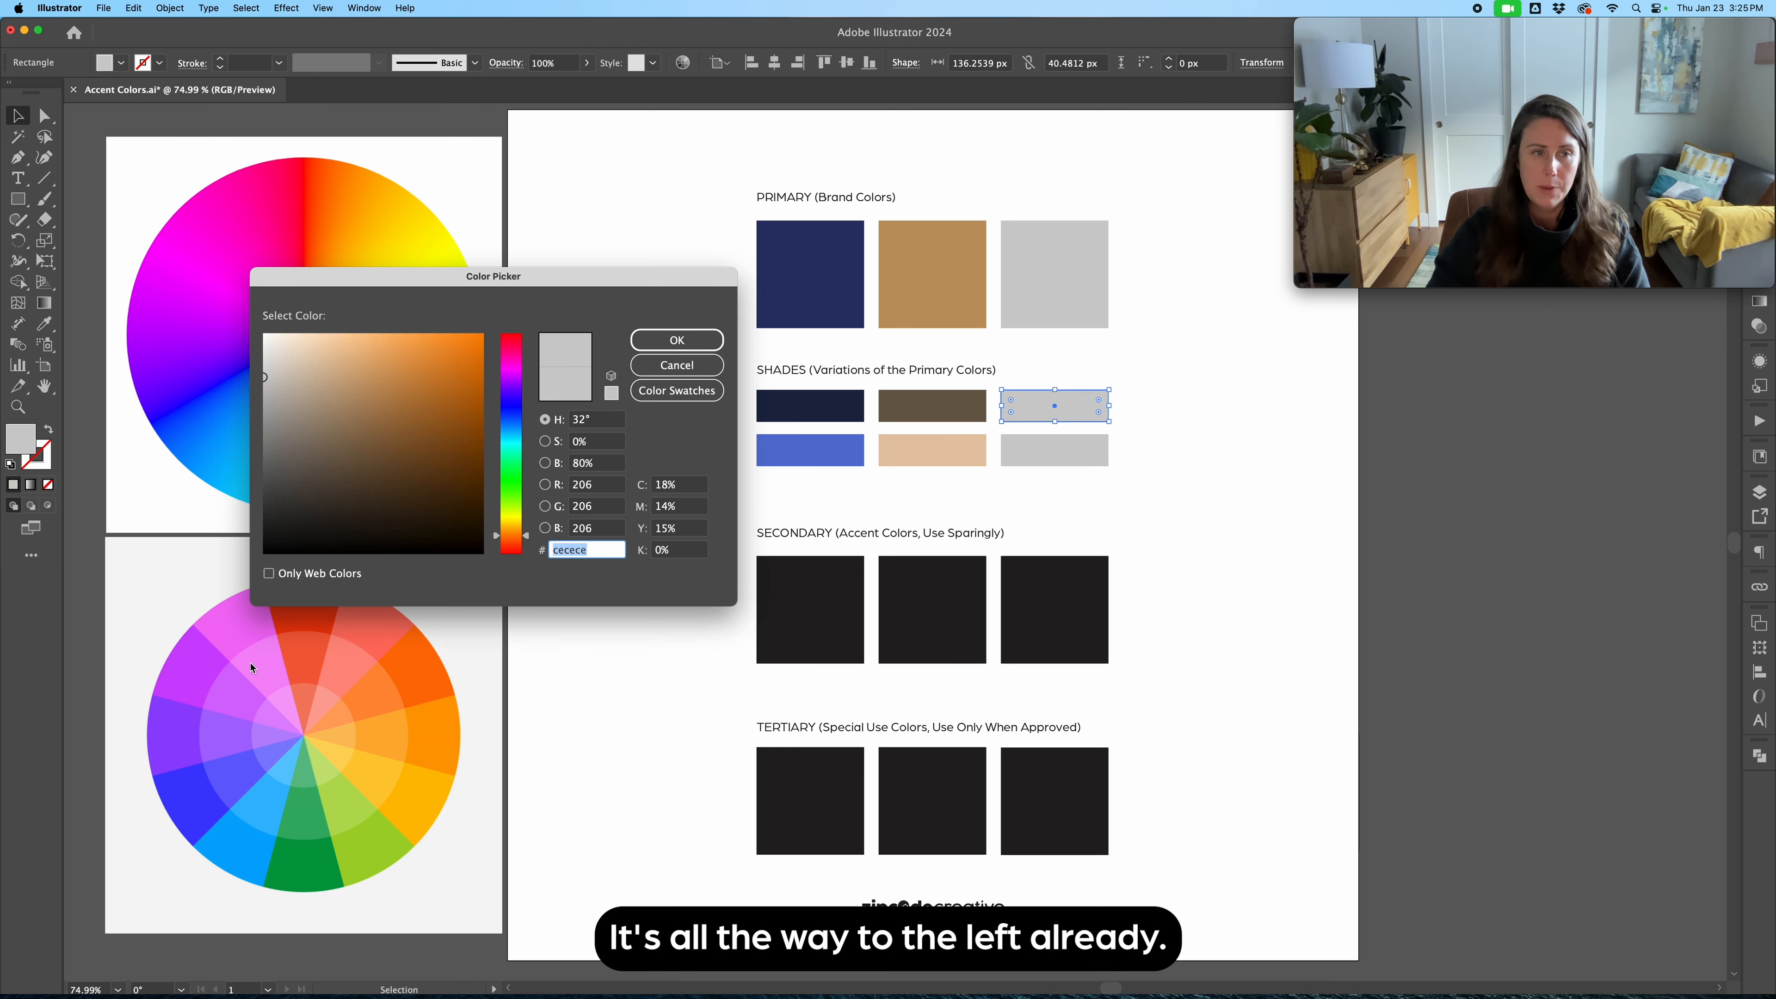
{"action": "mouse_move", "coordinate": [265, 377]}
{"action": "left_mouse_down"}
{"action": "mouse_move", "coordinate": [251, 479]}
{"action": "mouse_move", "coordinate": [236, 456]}
{"action": "mouse_move", "coordinate": [226, 467]}
{"action": "mouse_move", "coordinate": [214, 426]}
{"action": "left_mouse_up"}
{"action": "left_click", "coordinate": [676, 340]}
{"action": "left_click", "coordinate": [1112, 498]}
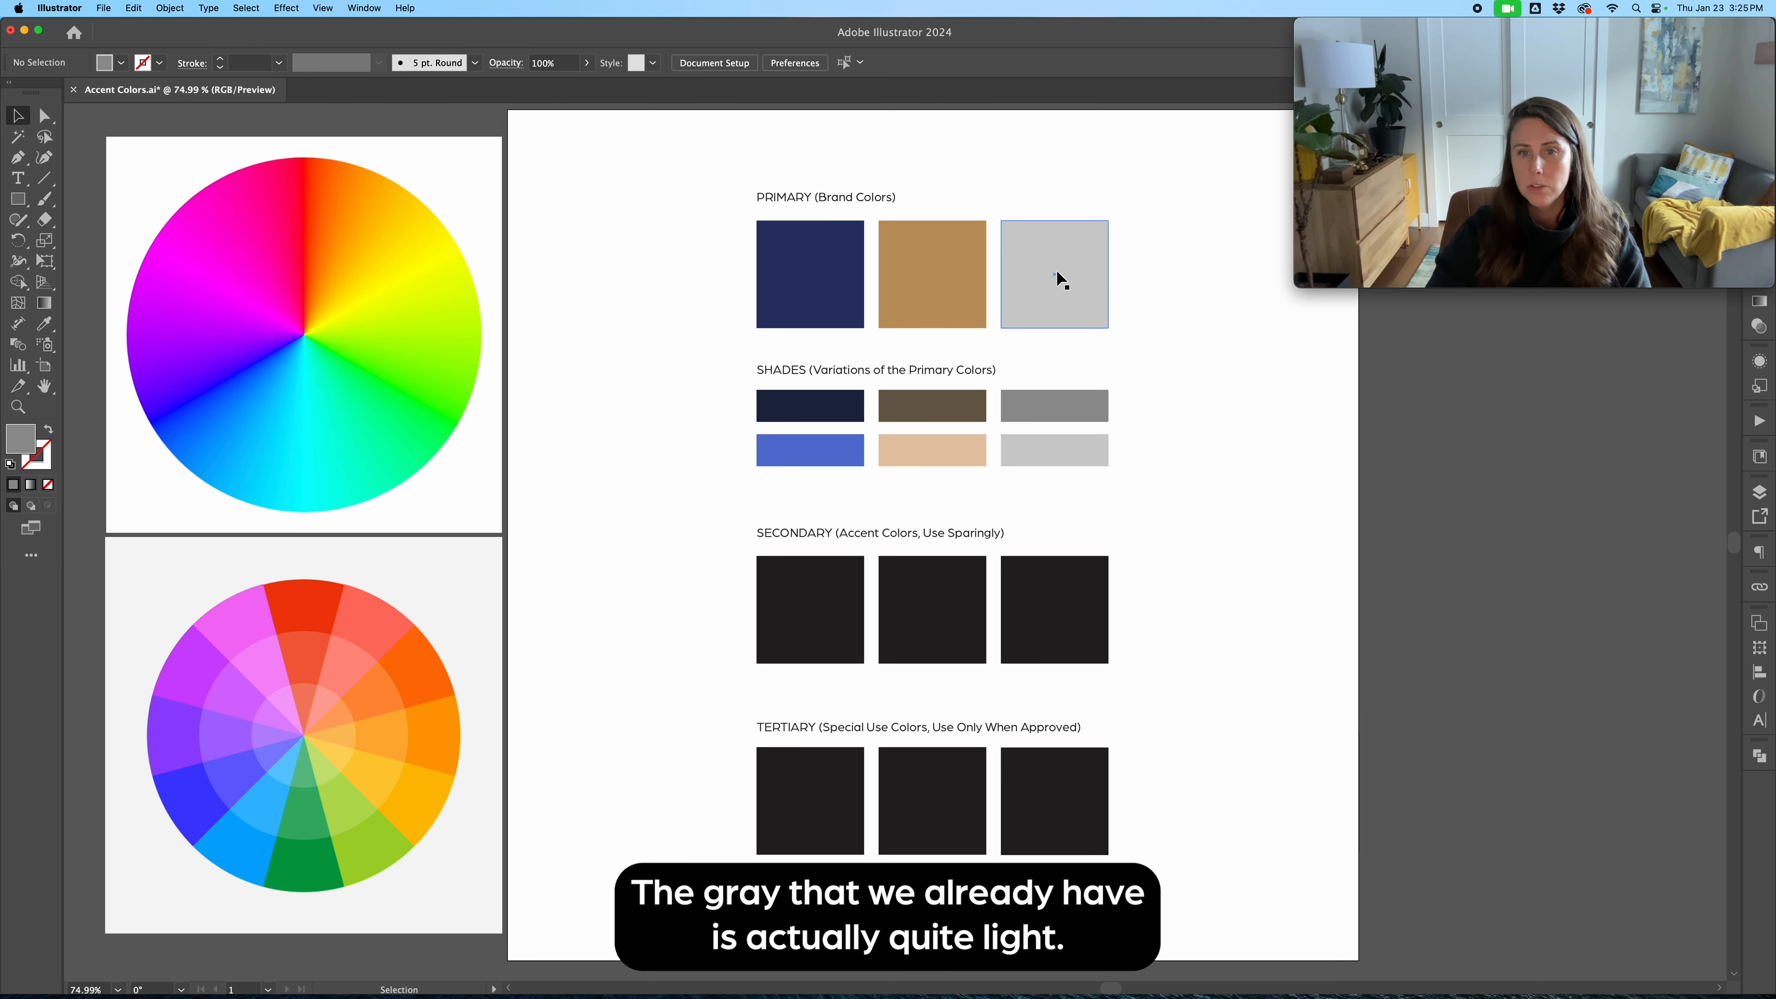
Step: Lighten the lower gray shade bar to a very light neutral gray with no saturation, short of pure white
{"action": "left_click", "coordinate": [1057, 455]}
{"action": "double_click", "coordinate": [20, 438]}
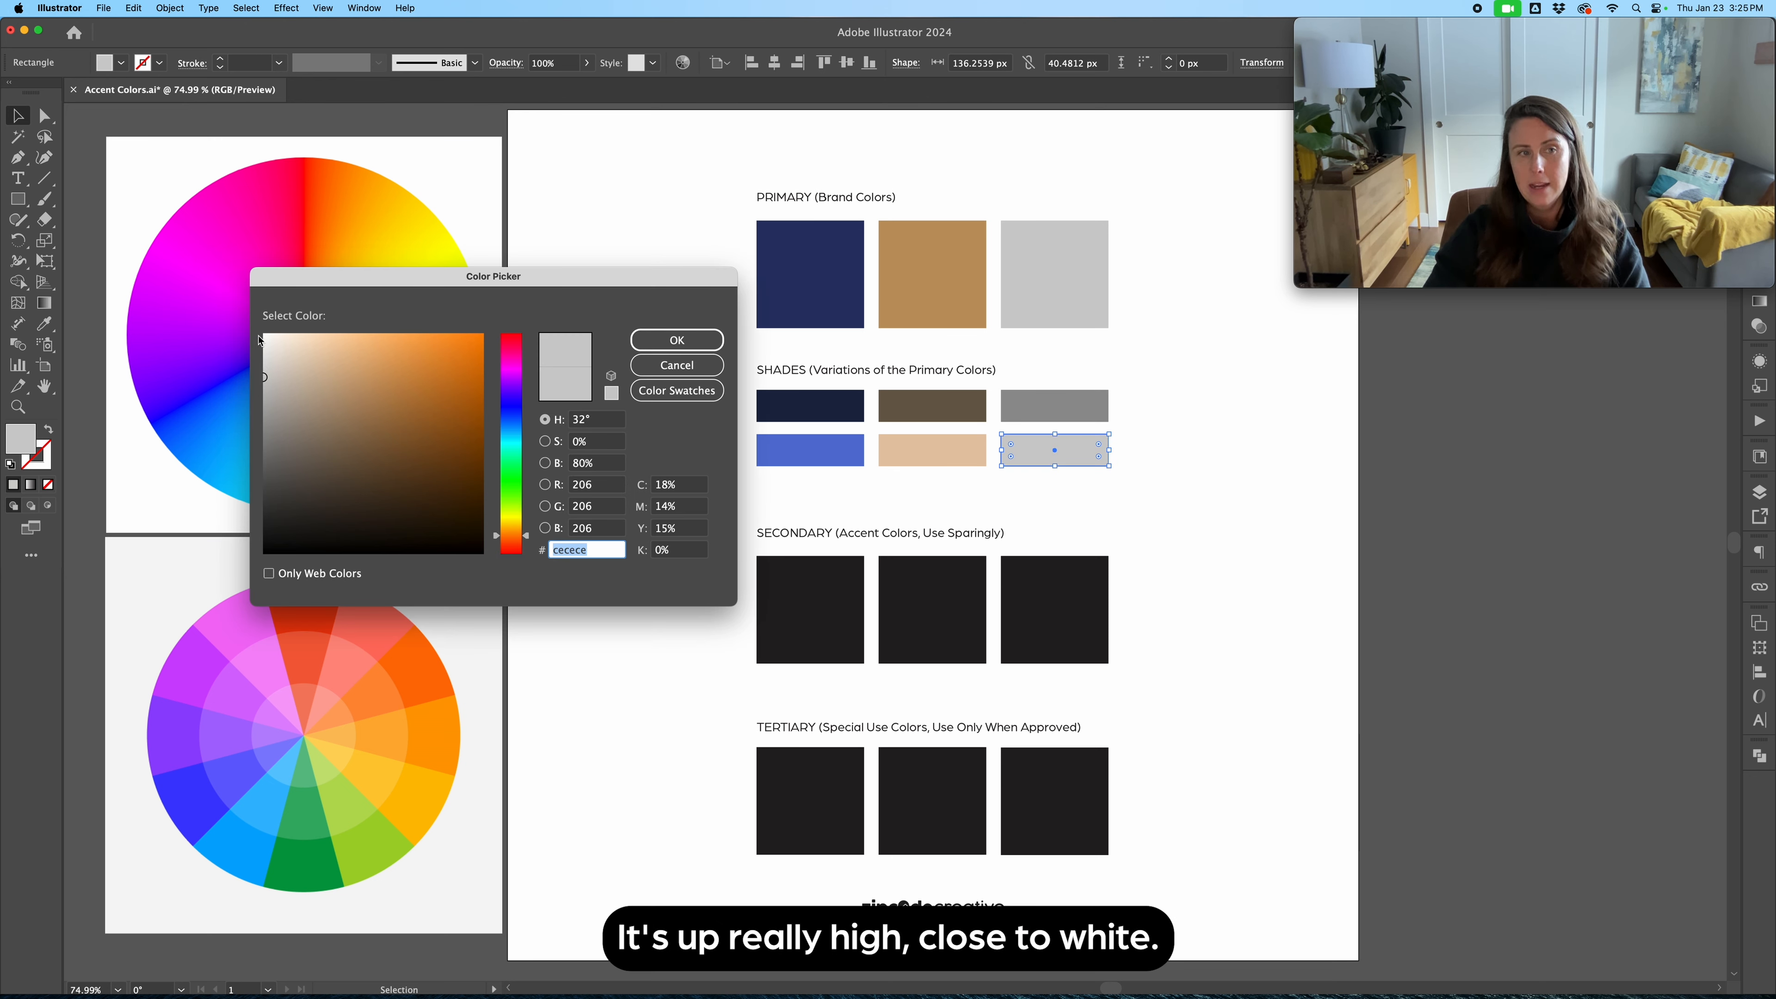
{"action": "left_click_drag", "start_coordinate": [264, 381], "coordinate": [239, 329]}
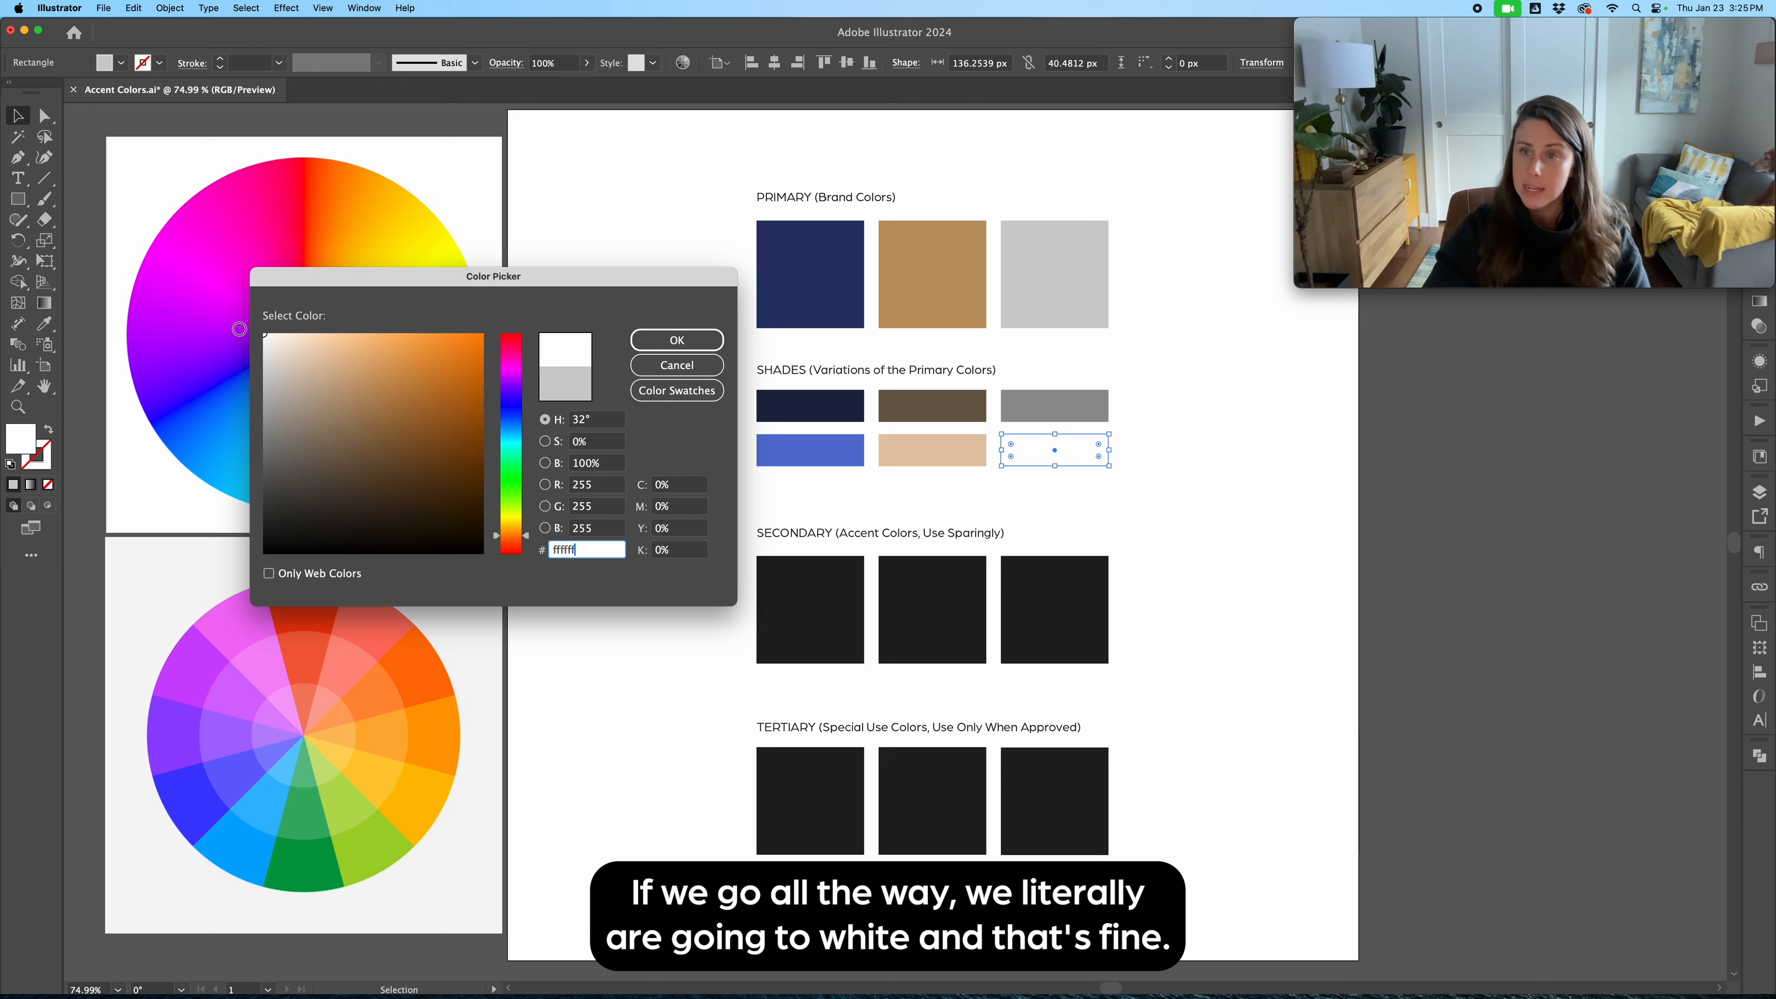
{"action": "left_click_drag", "start_coordinate": [239, 329], "coordinate": [239, 359]}
{"action": "left_click", "coordinate": [676, 340]}
{"action": "left_click", "coordinate": [1196, 517]}
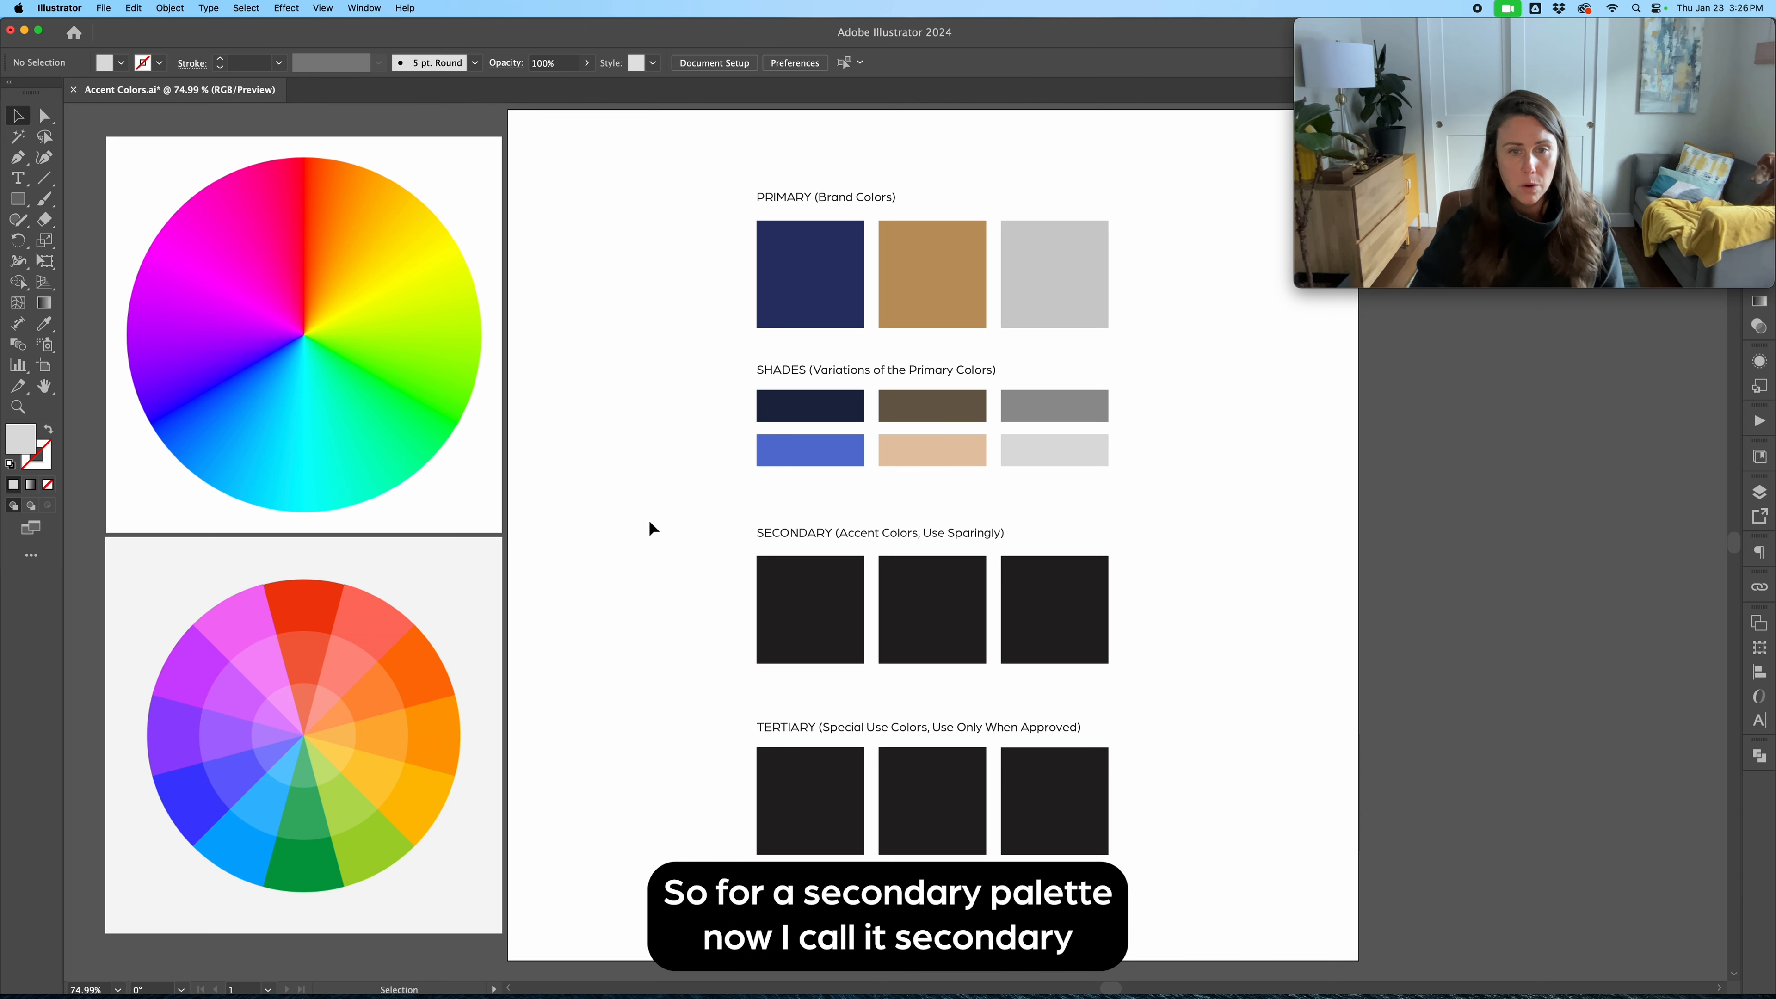
{"action": "left_click_drag", "start_coordinate": [650, 523], "coordinate": [1152, 666]}
{"action": "left_click", "coordinate": [1218, 680]}
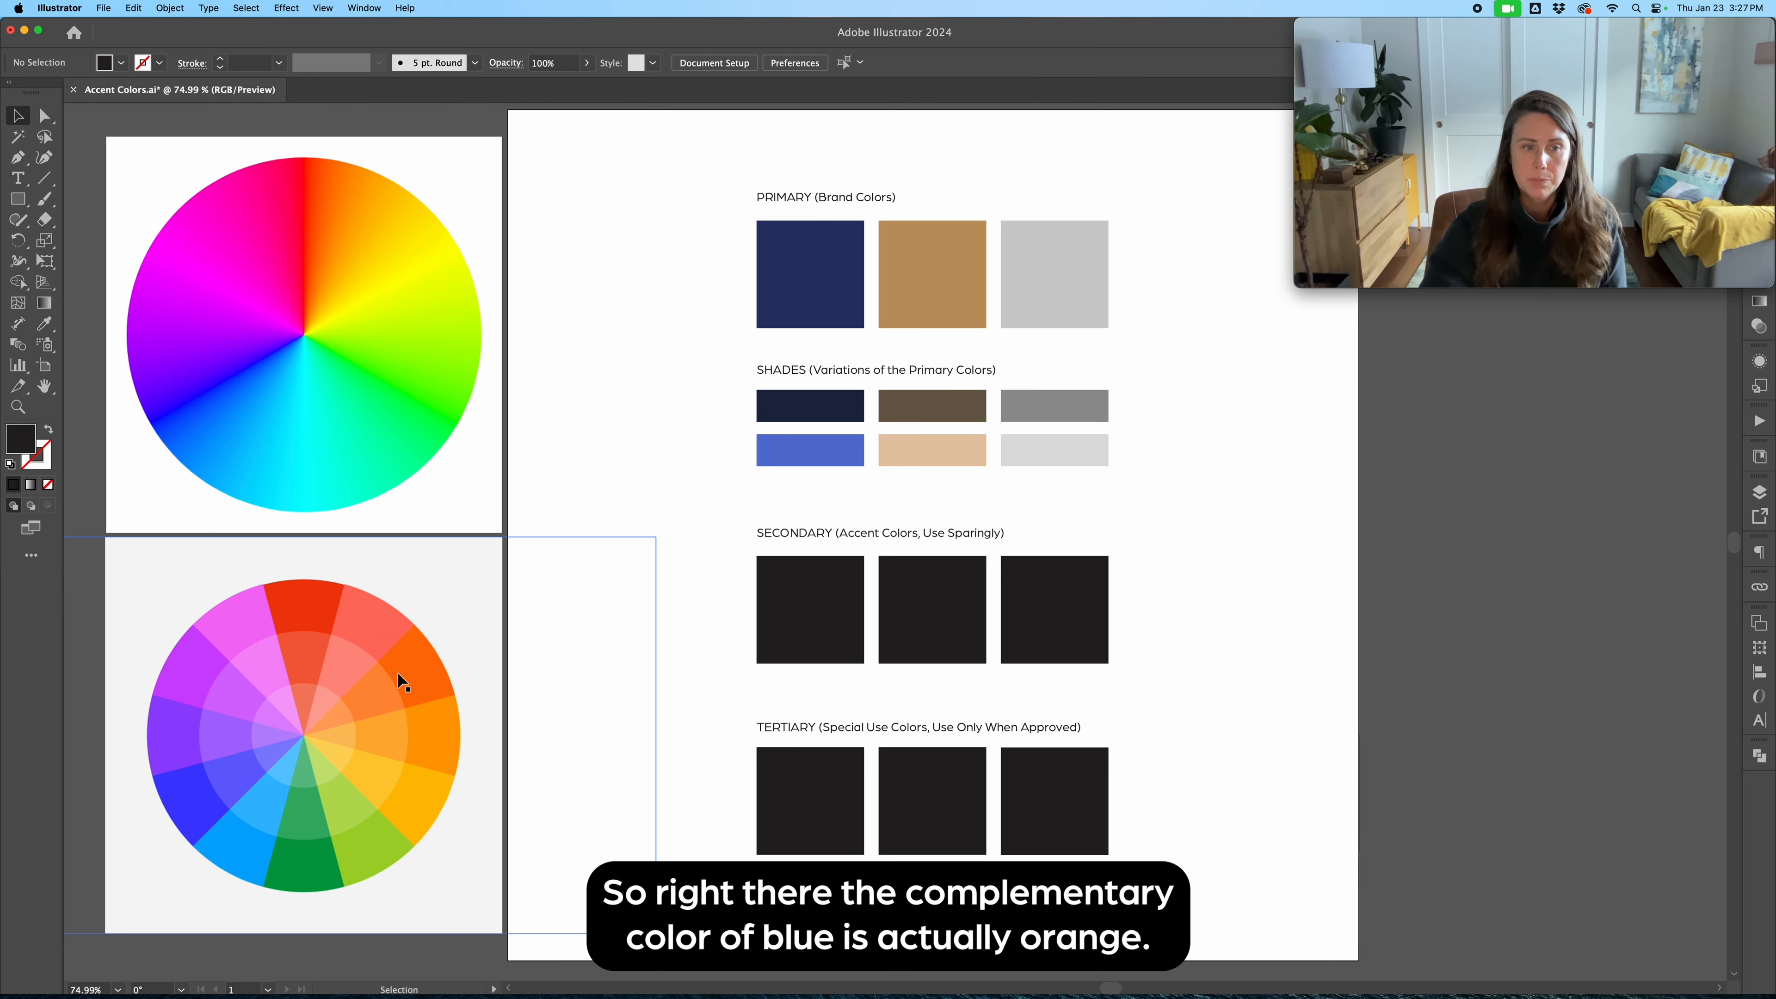
Step: Fill the first secondary square with the outer-ring orange sampled from the segmented color wheel
{"action": "left_click", "coordinate": [810, 608]}
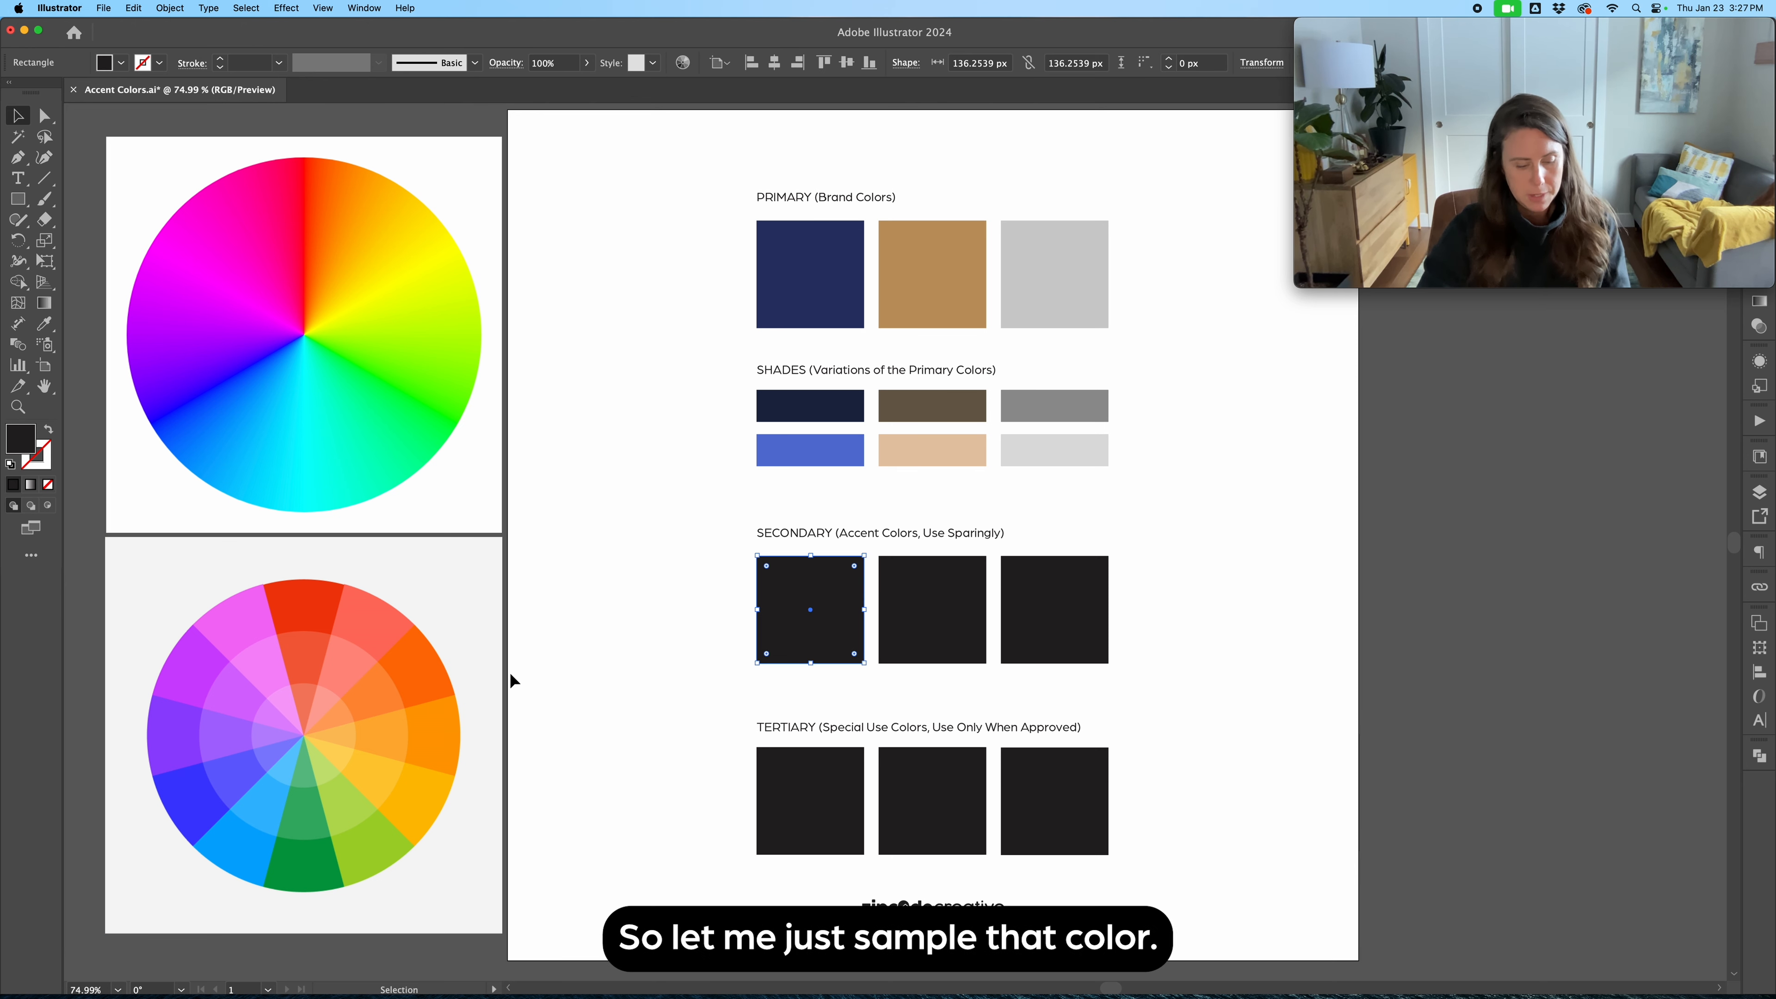
{"action": "key", "text": "i"}
{"action": "left_click", "coordinate": [413, 658]}
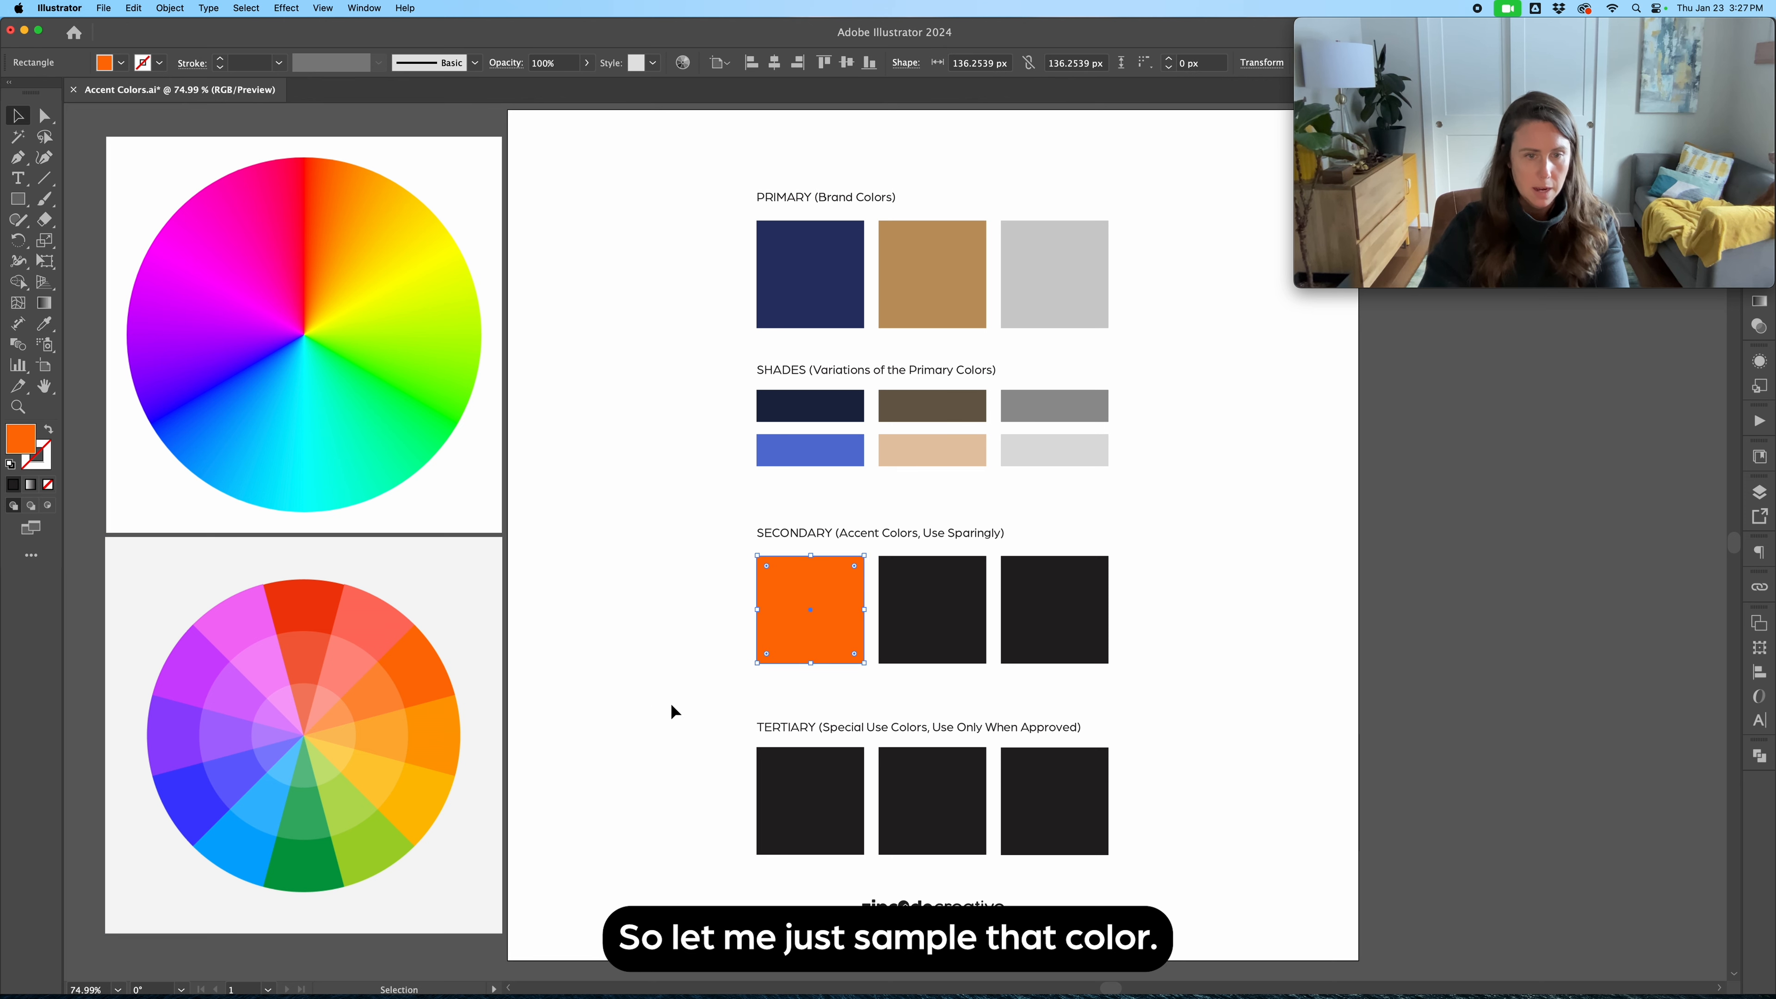
{"action": "left_click", "coordinate": [691, 689]}
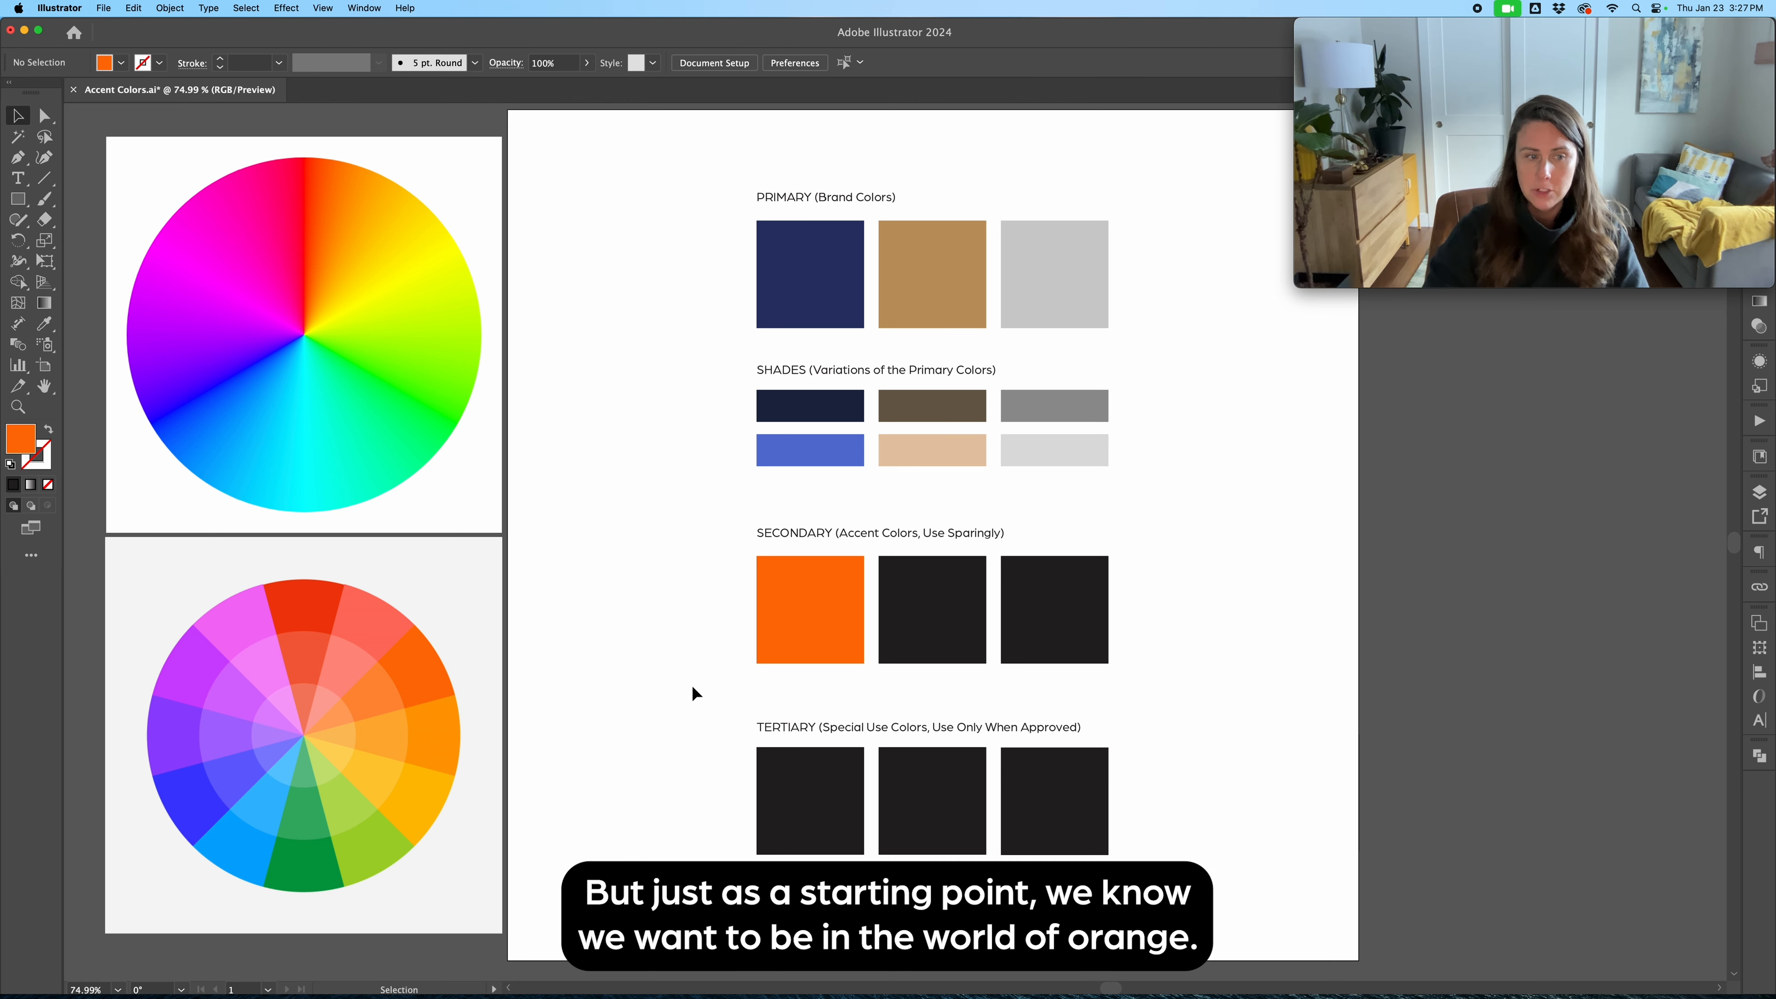
Step: Shift the first secondary square's orange toward yellow, trying darker and lighter tones before settling on ffb206 at hue 42°
{"action": "left_click", "coordinate": [798, 640]}
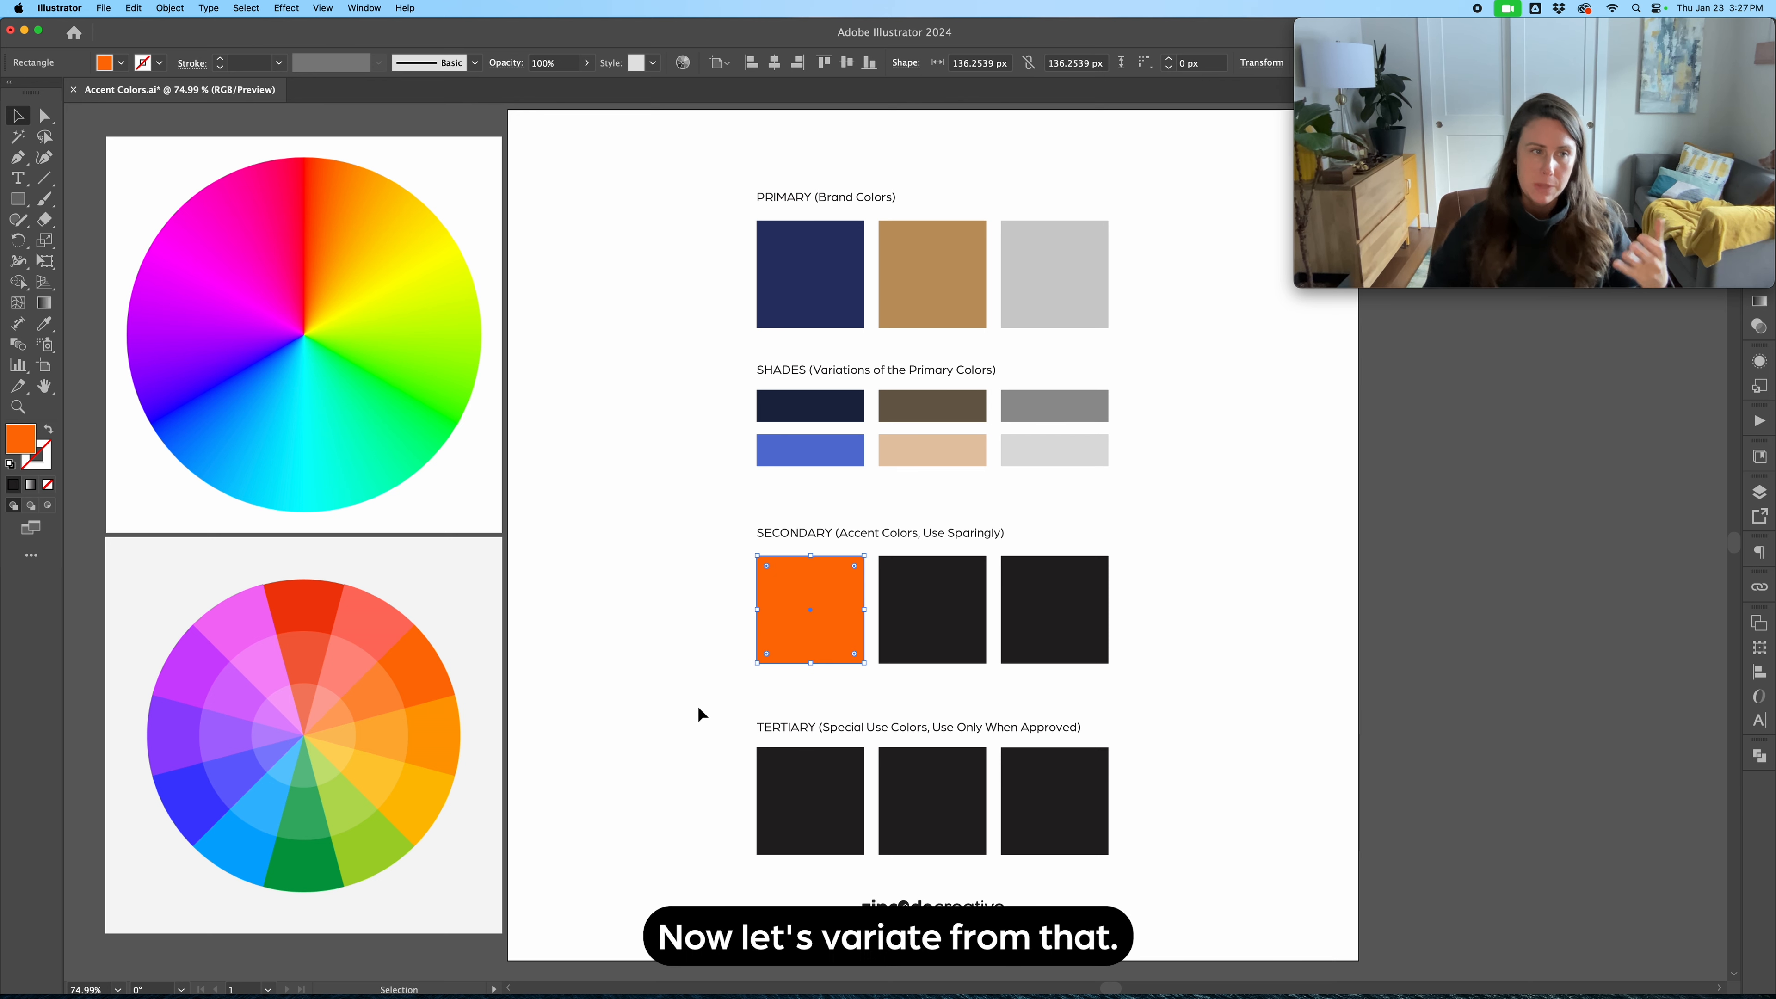
{"action": "double_click", "coordinate": [20, 439]}
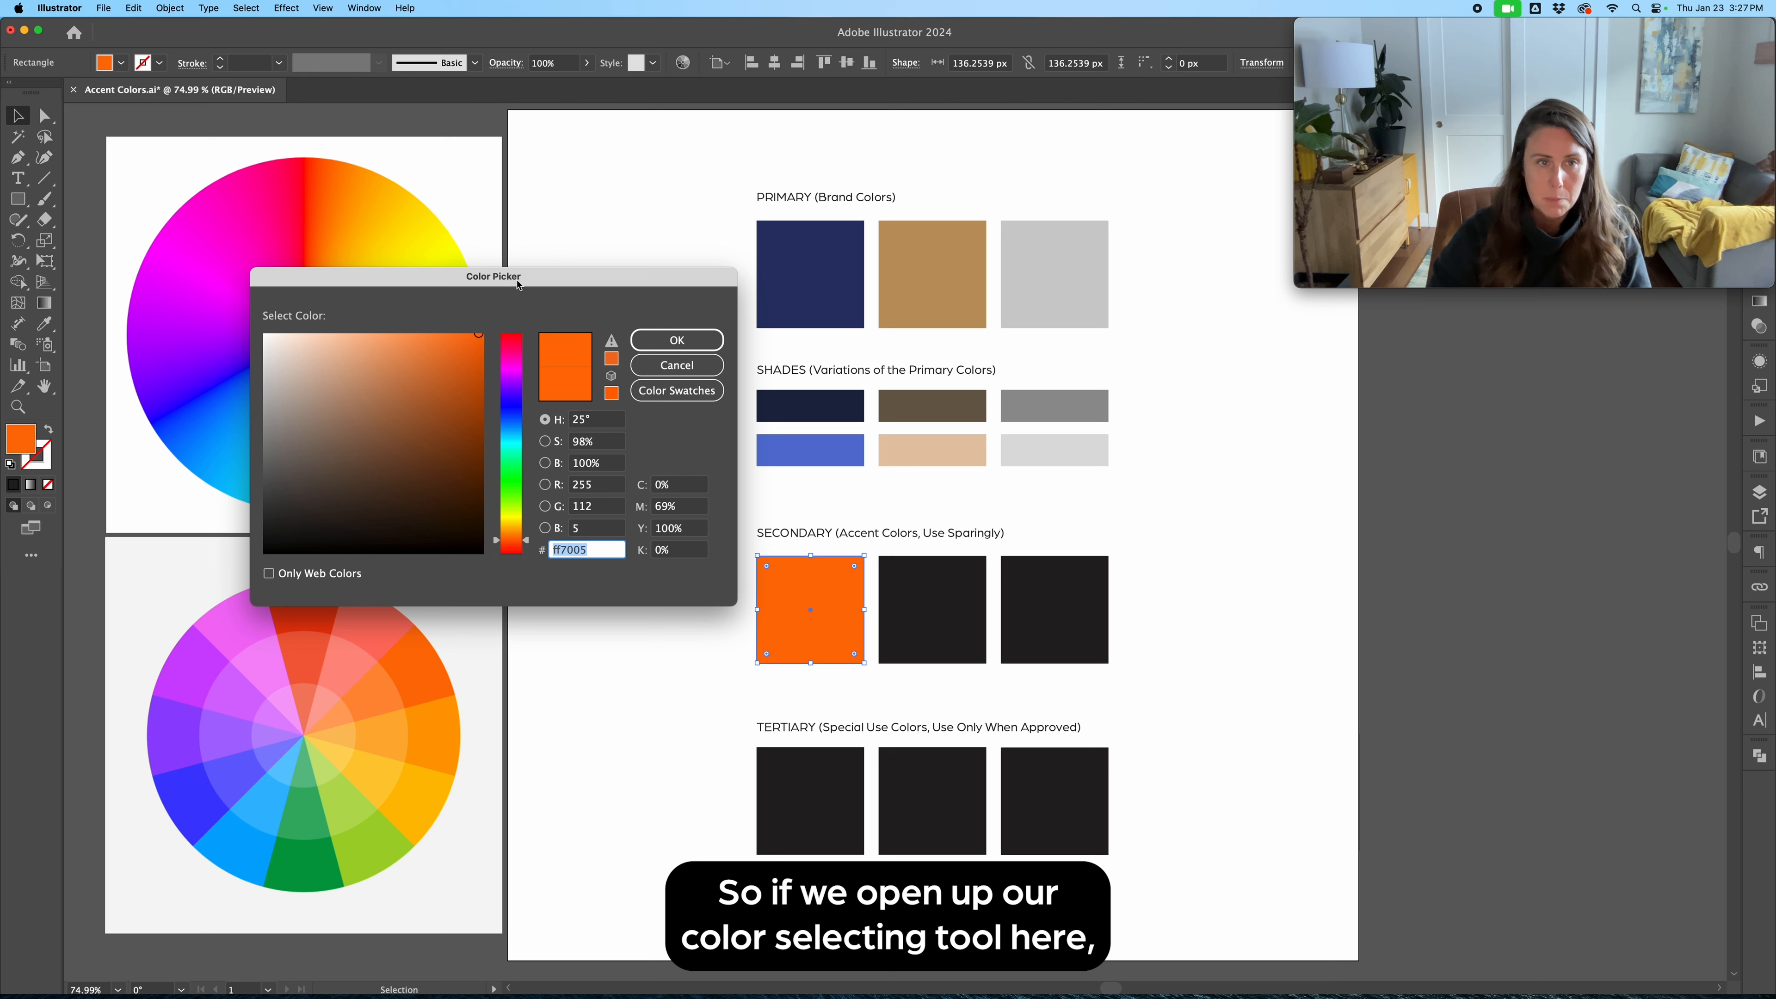
{"action": "mouse_move", "coordinate": [519, 283]}
{"action": "left_mouse_down"}
{"action": "mouse_move", "coordinate": [524, 268]}
{"action": "mouse_move", "coordinate": [517, 283]}
{"action": "left_mouse_up"}
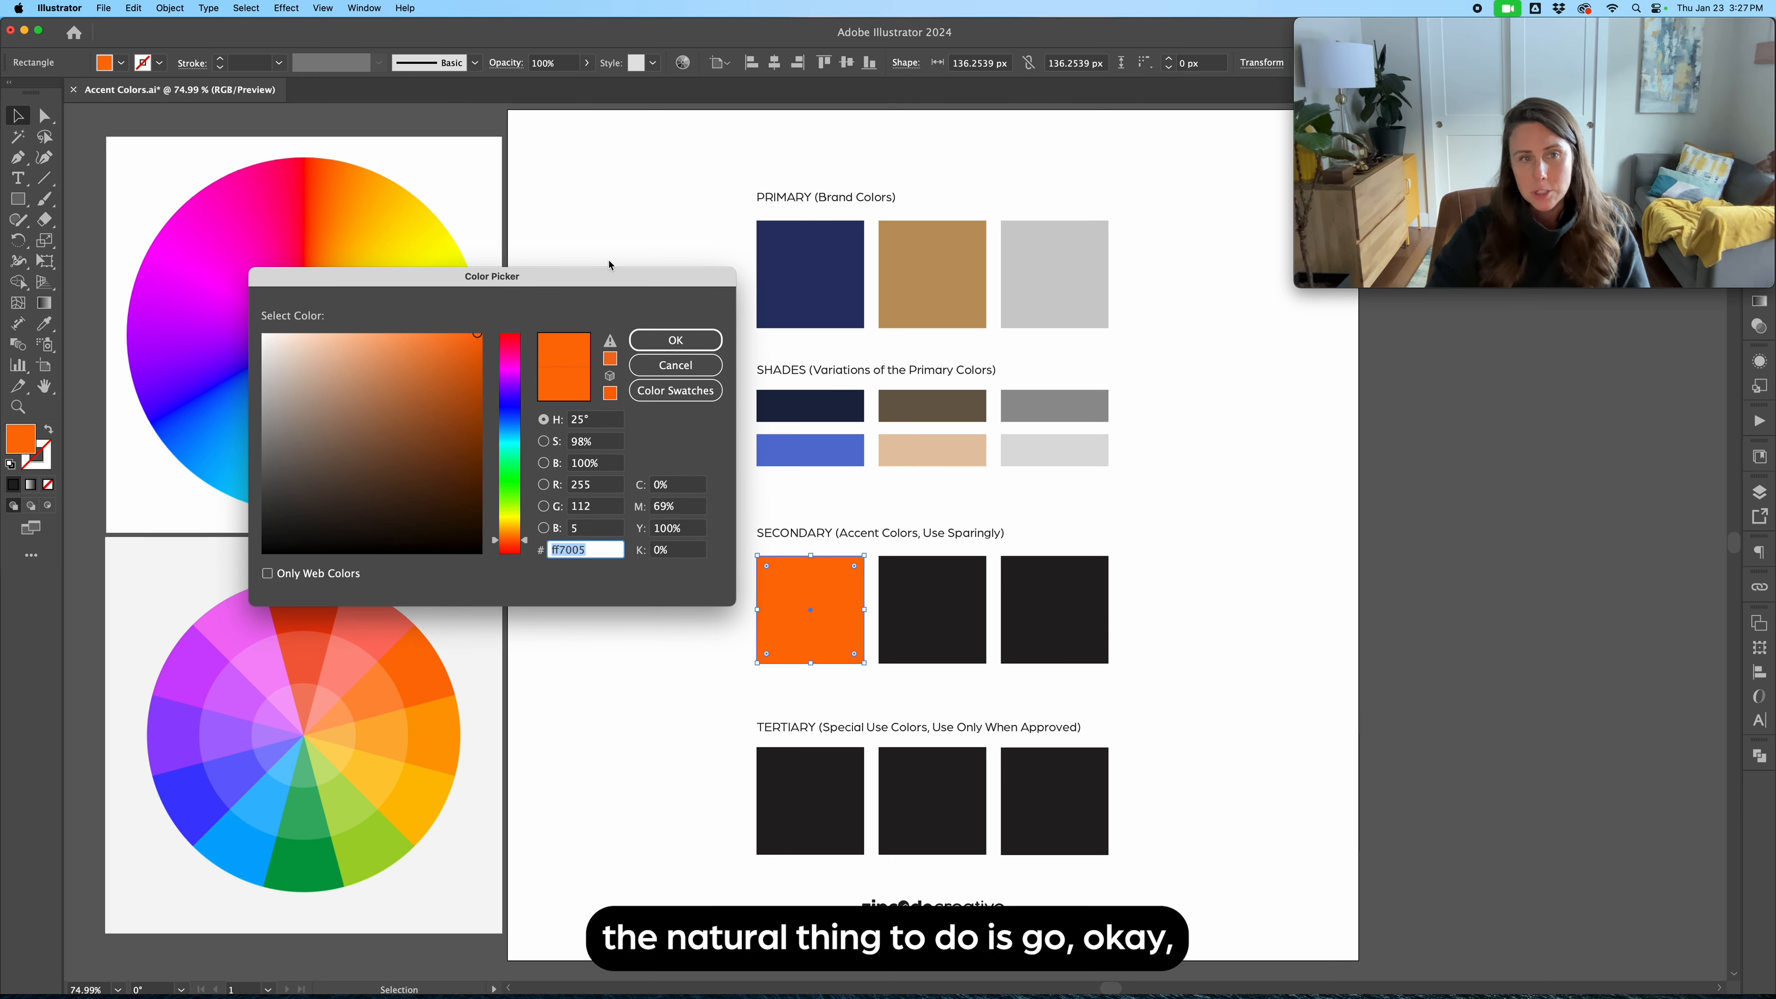
{"action": "left_click_drag", "start_coordinate": [609, 275], "coordinate": [568, 278]}
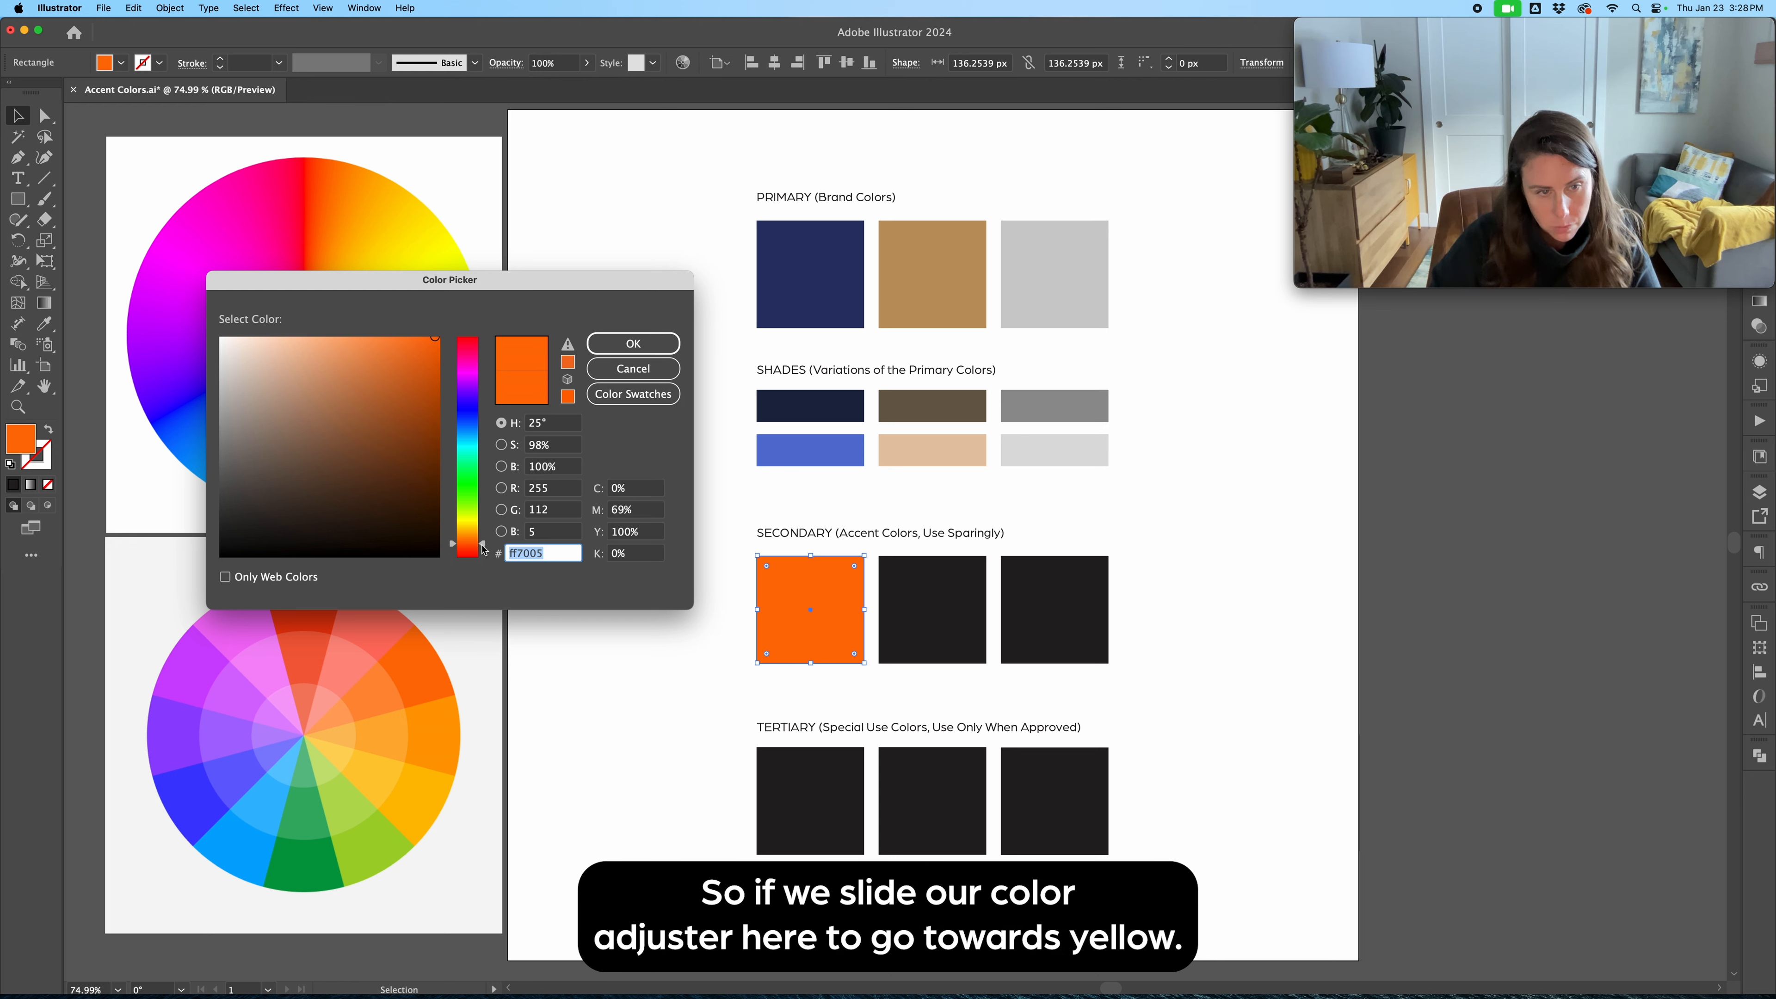
{"action": "left_click_drag", "start_coordinate": [484, 550], "coordinate": [481, 534]}
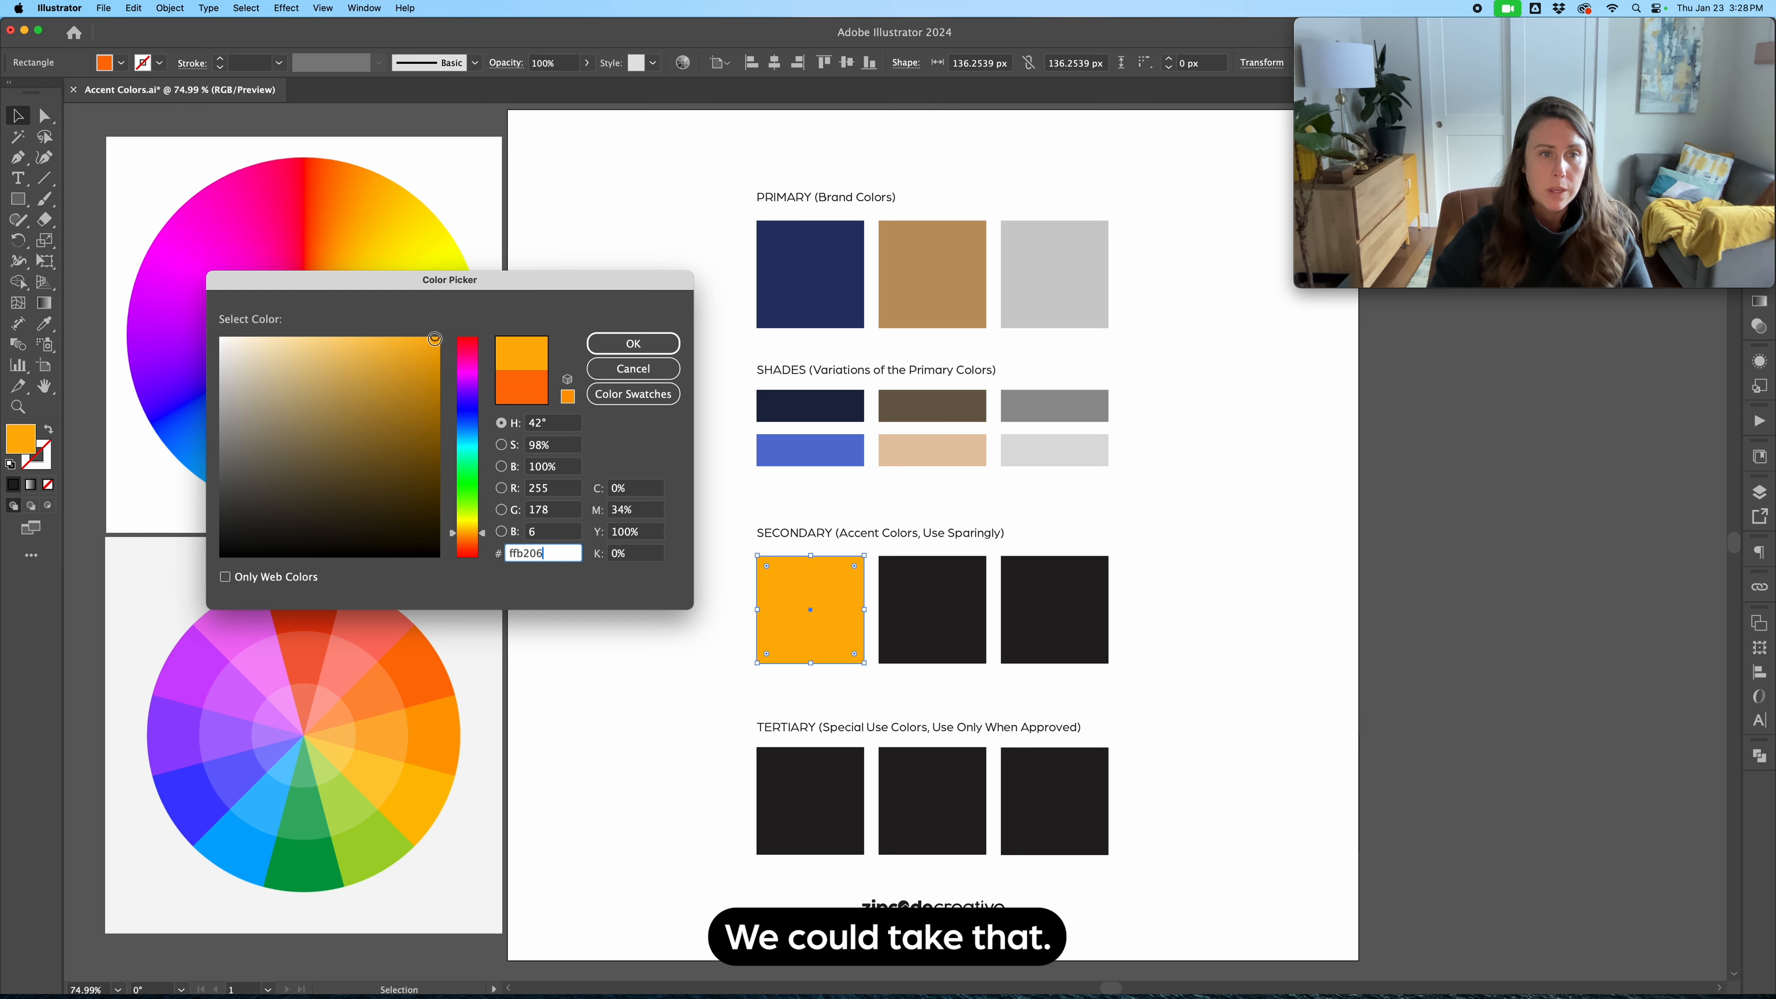
{"action": "left_click", "coordinate": [424, 364]}
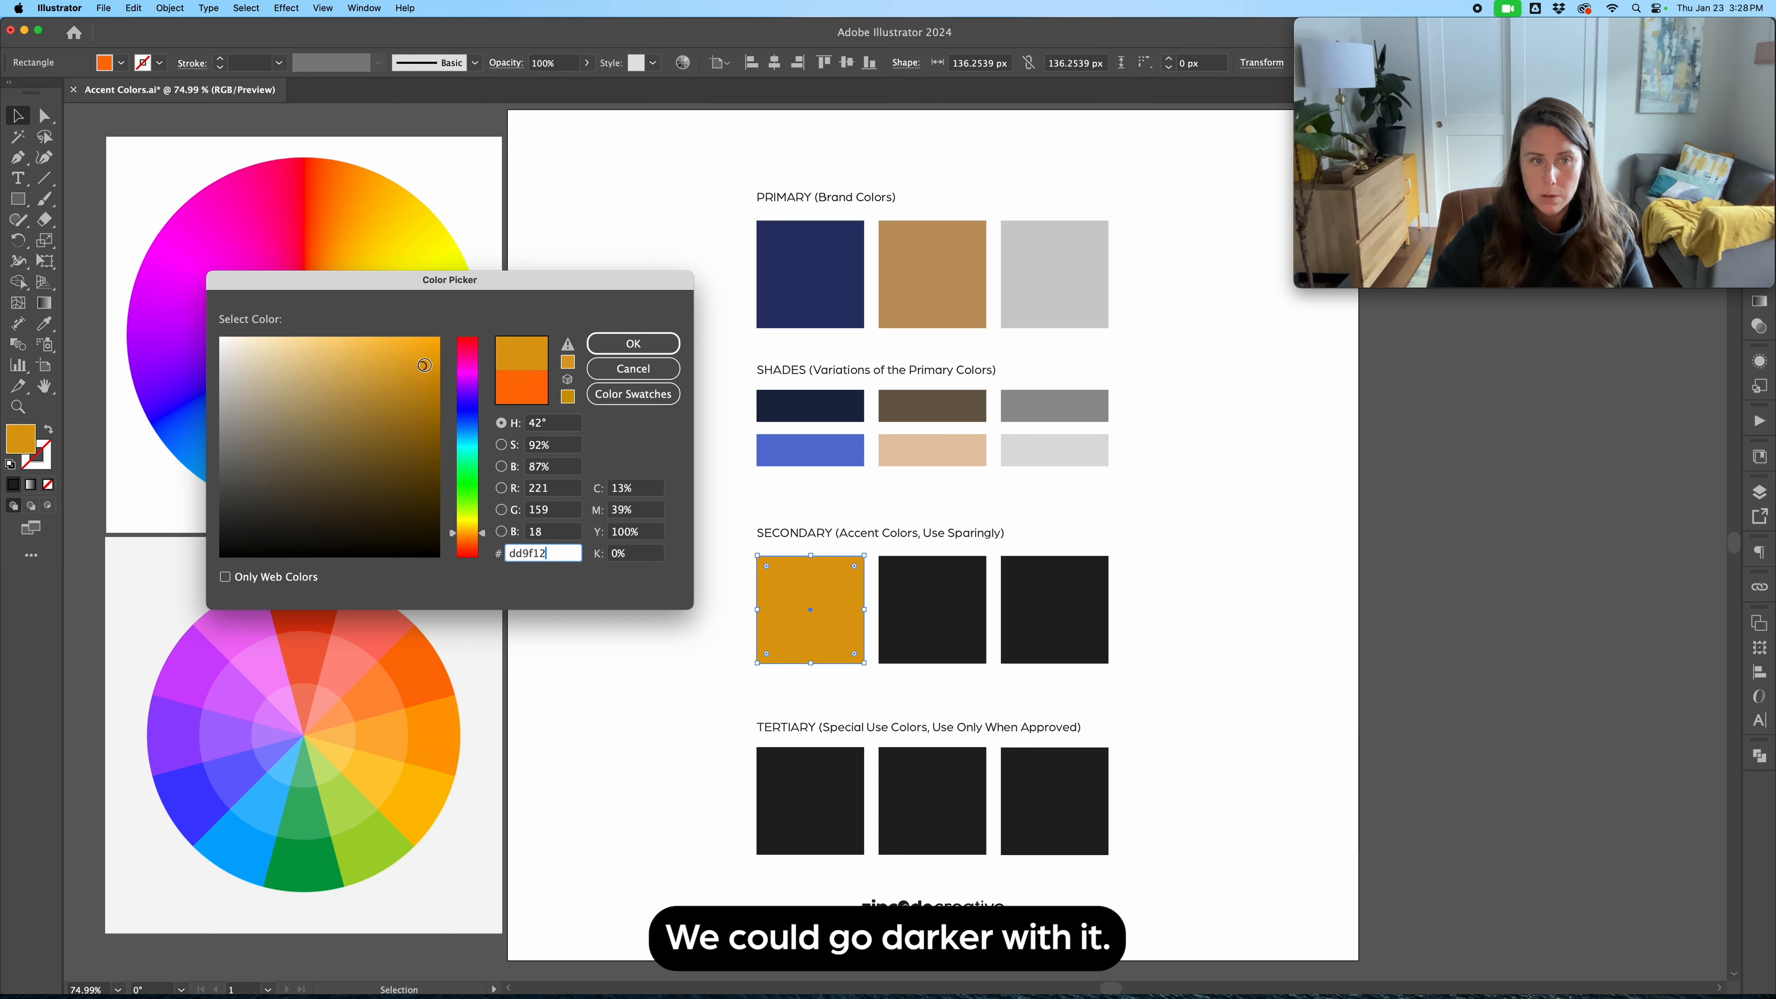
{"action": "left_click", "coordinate": [419, 331]}
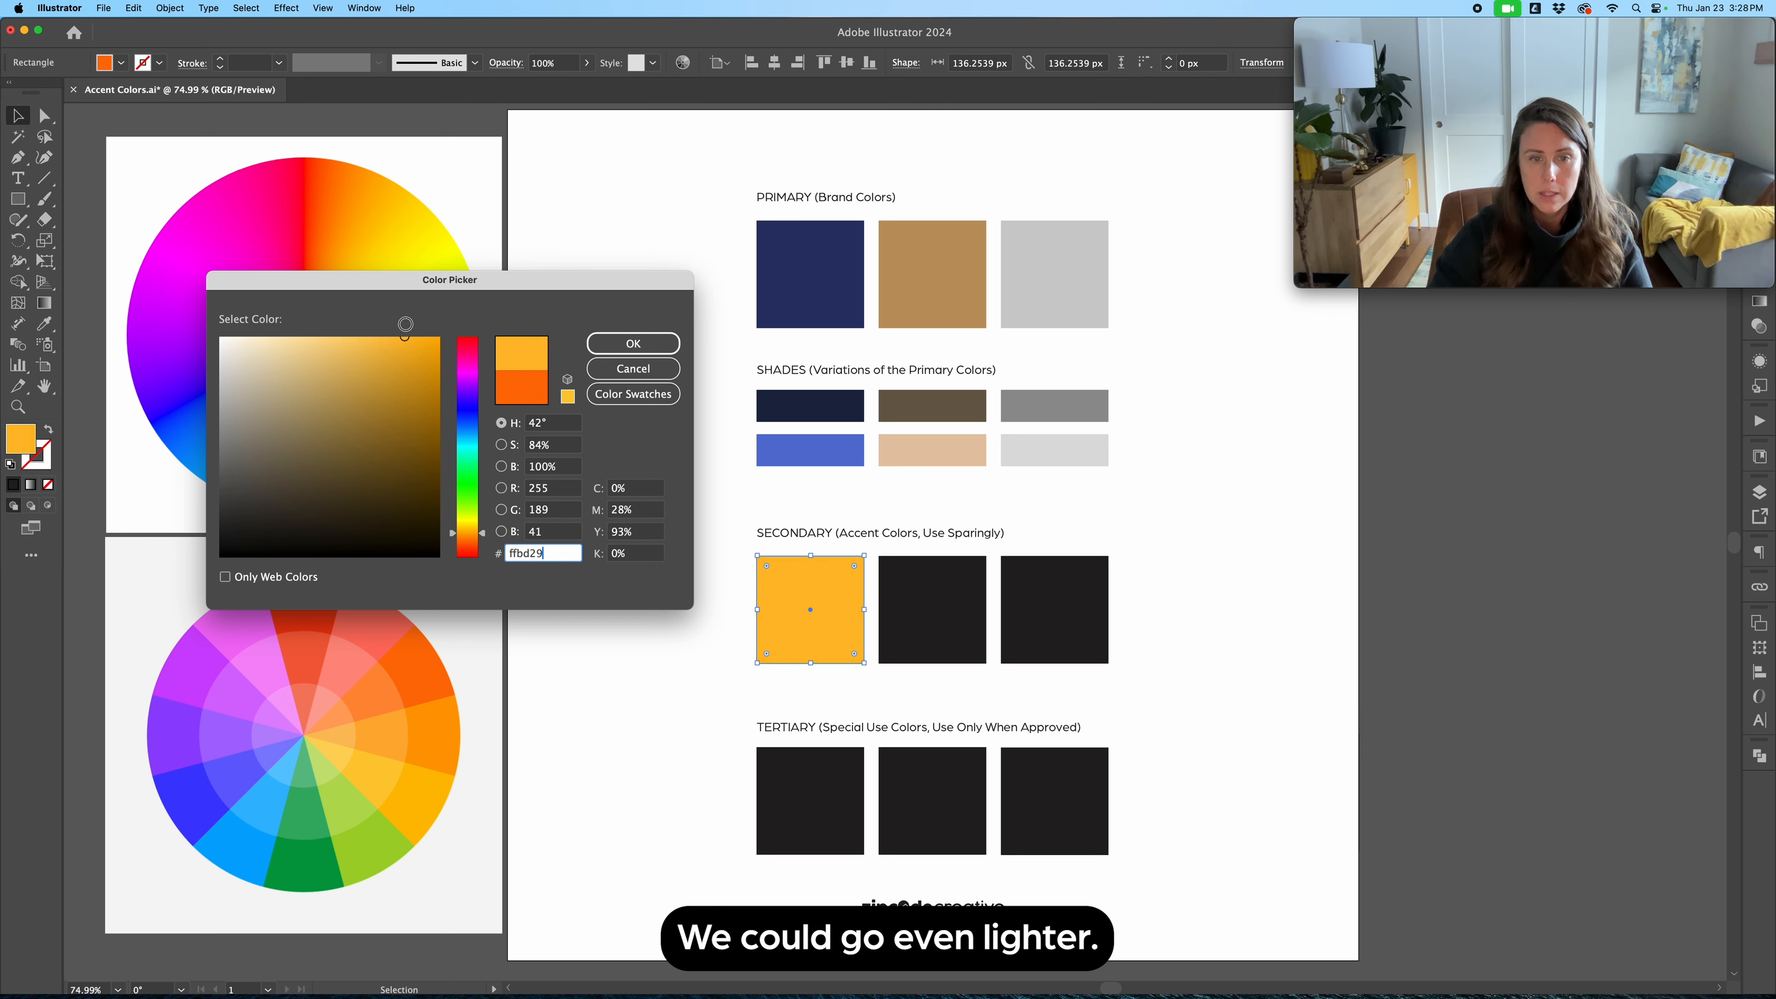
{"action": "left_click", "coordinate": [440, 327]}
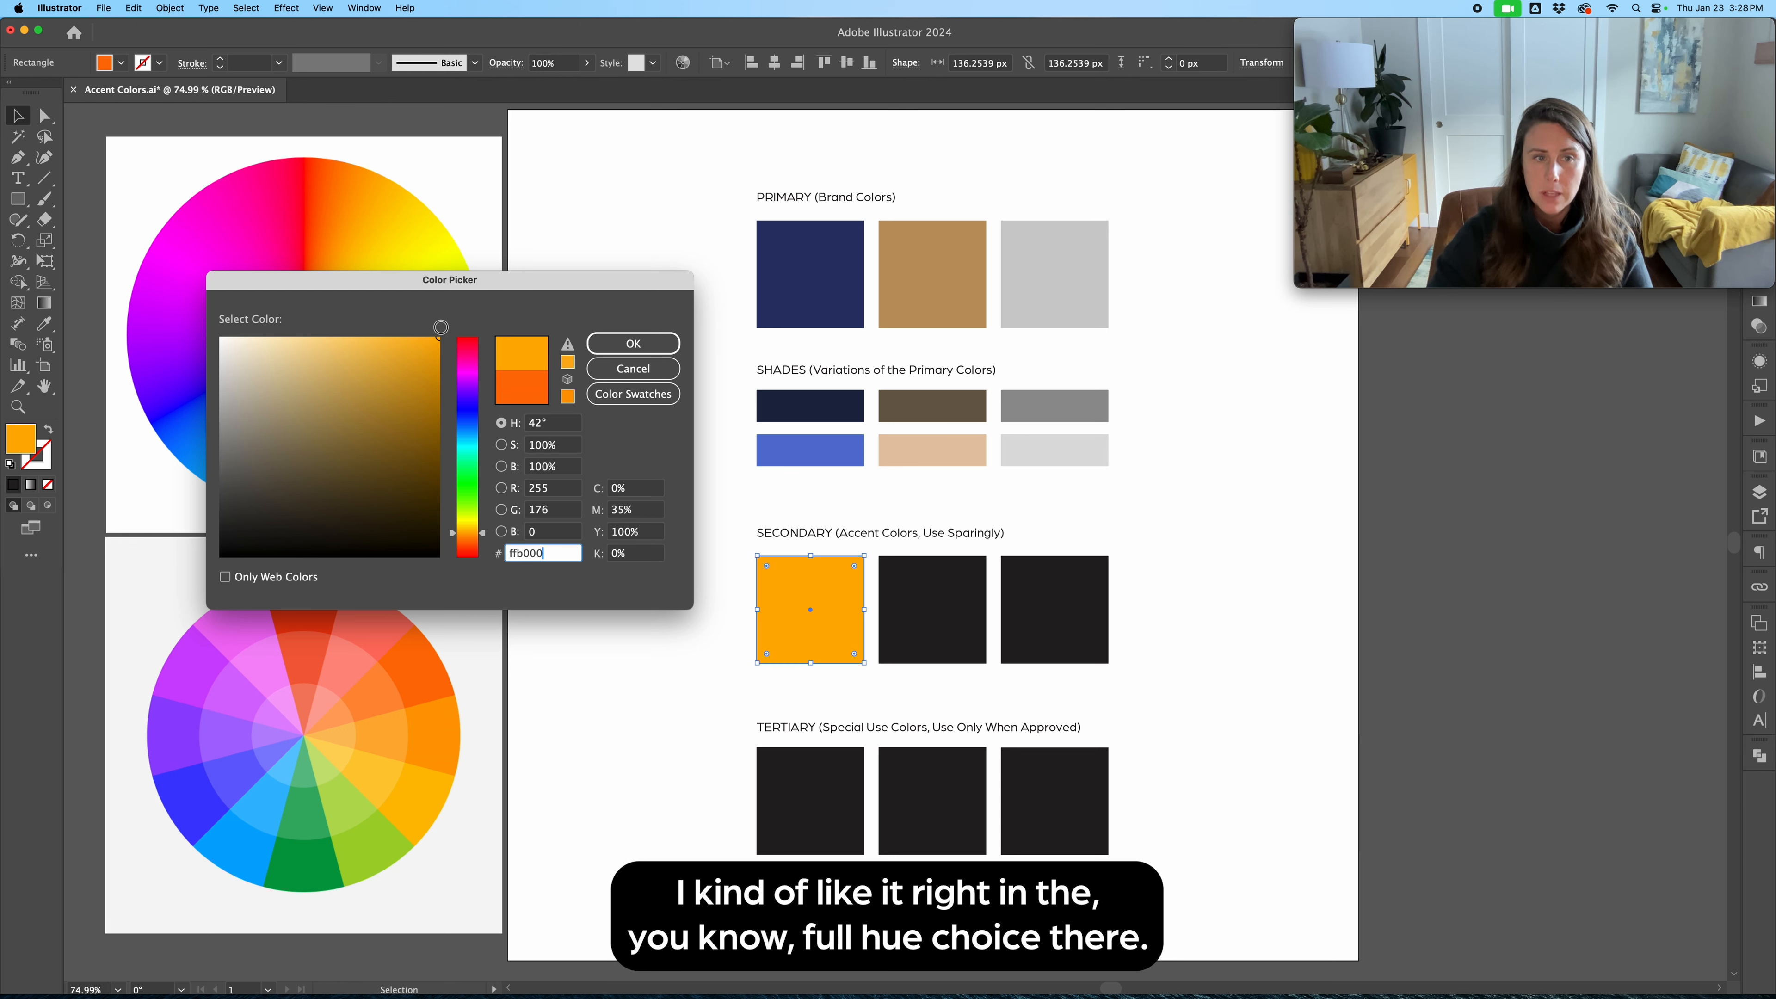
{"action": "left_click", "coordinate": [434, 333]}
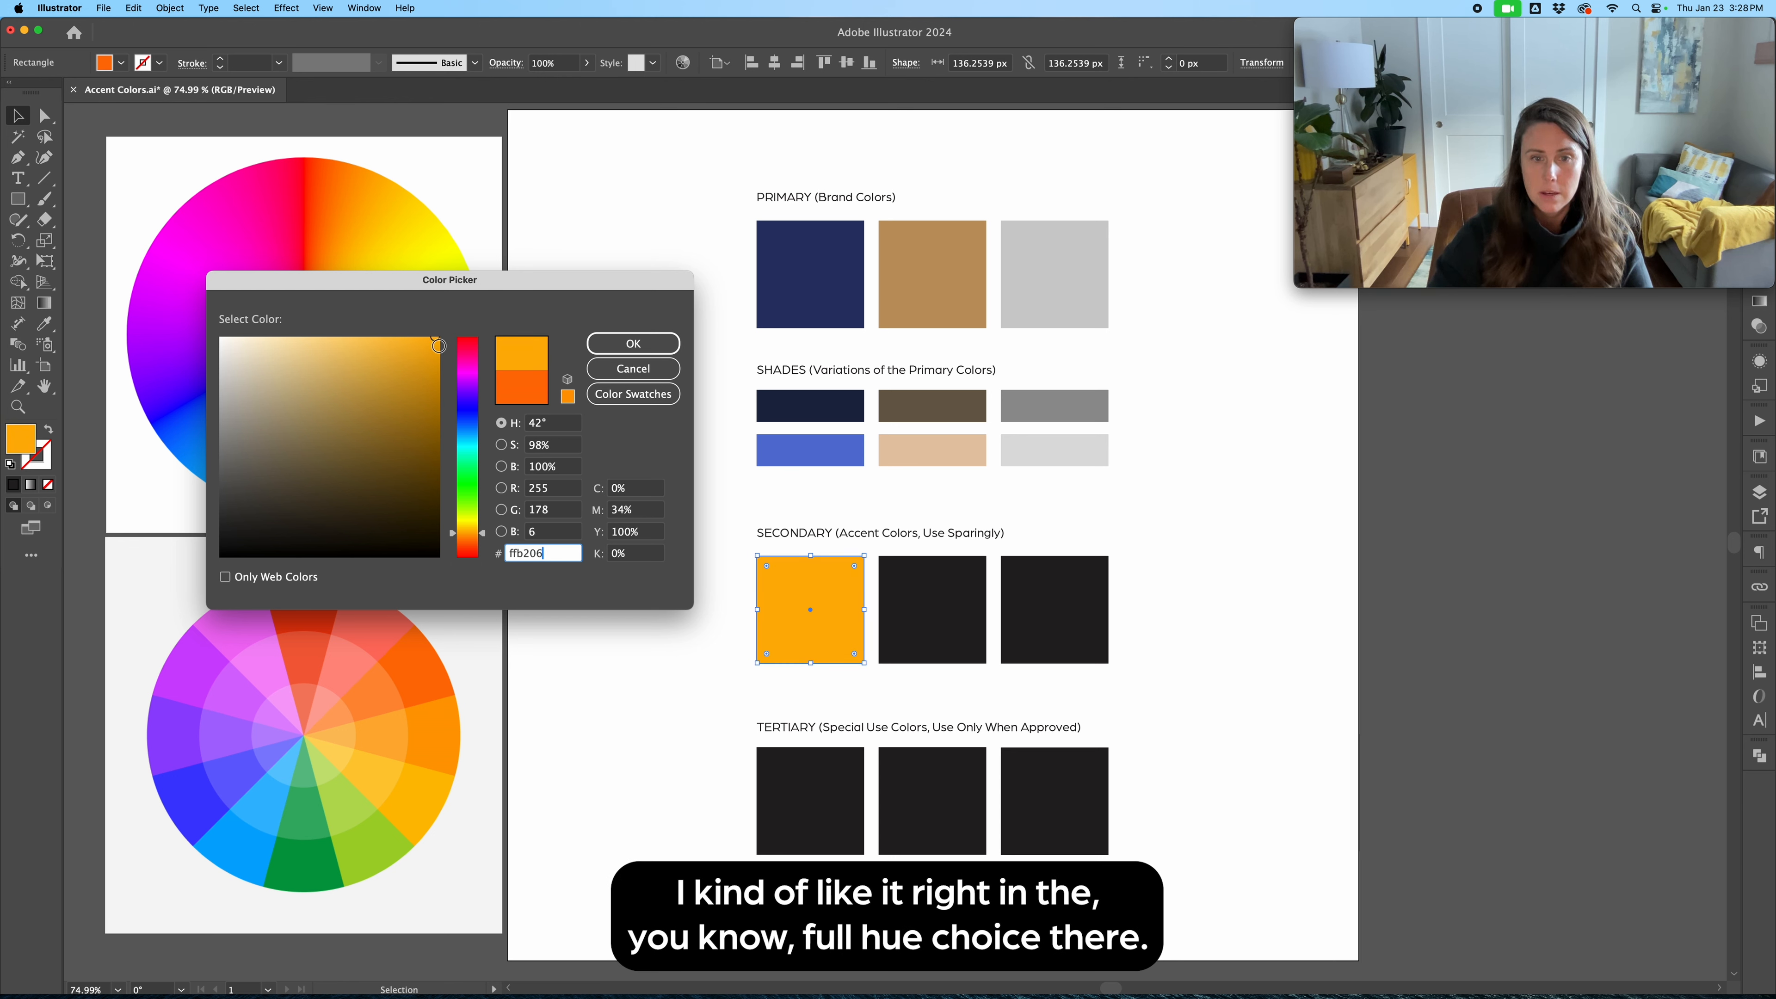
{"action": "left_click", "coordinate": [633, 343]}
{"action": "left_click", "coordinate": [642, 678]}
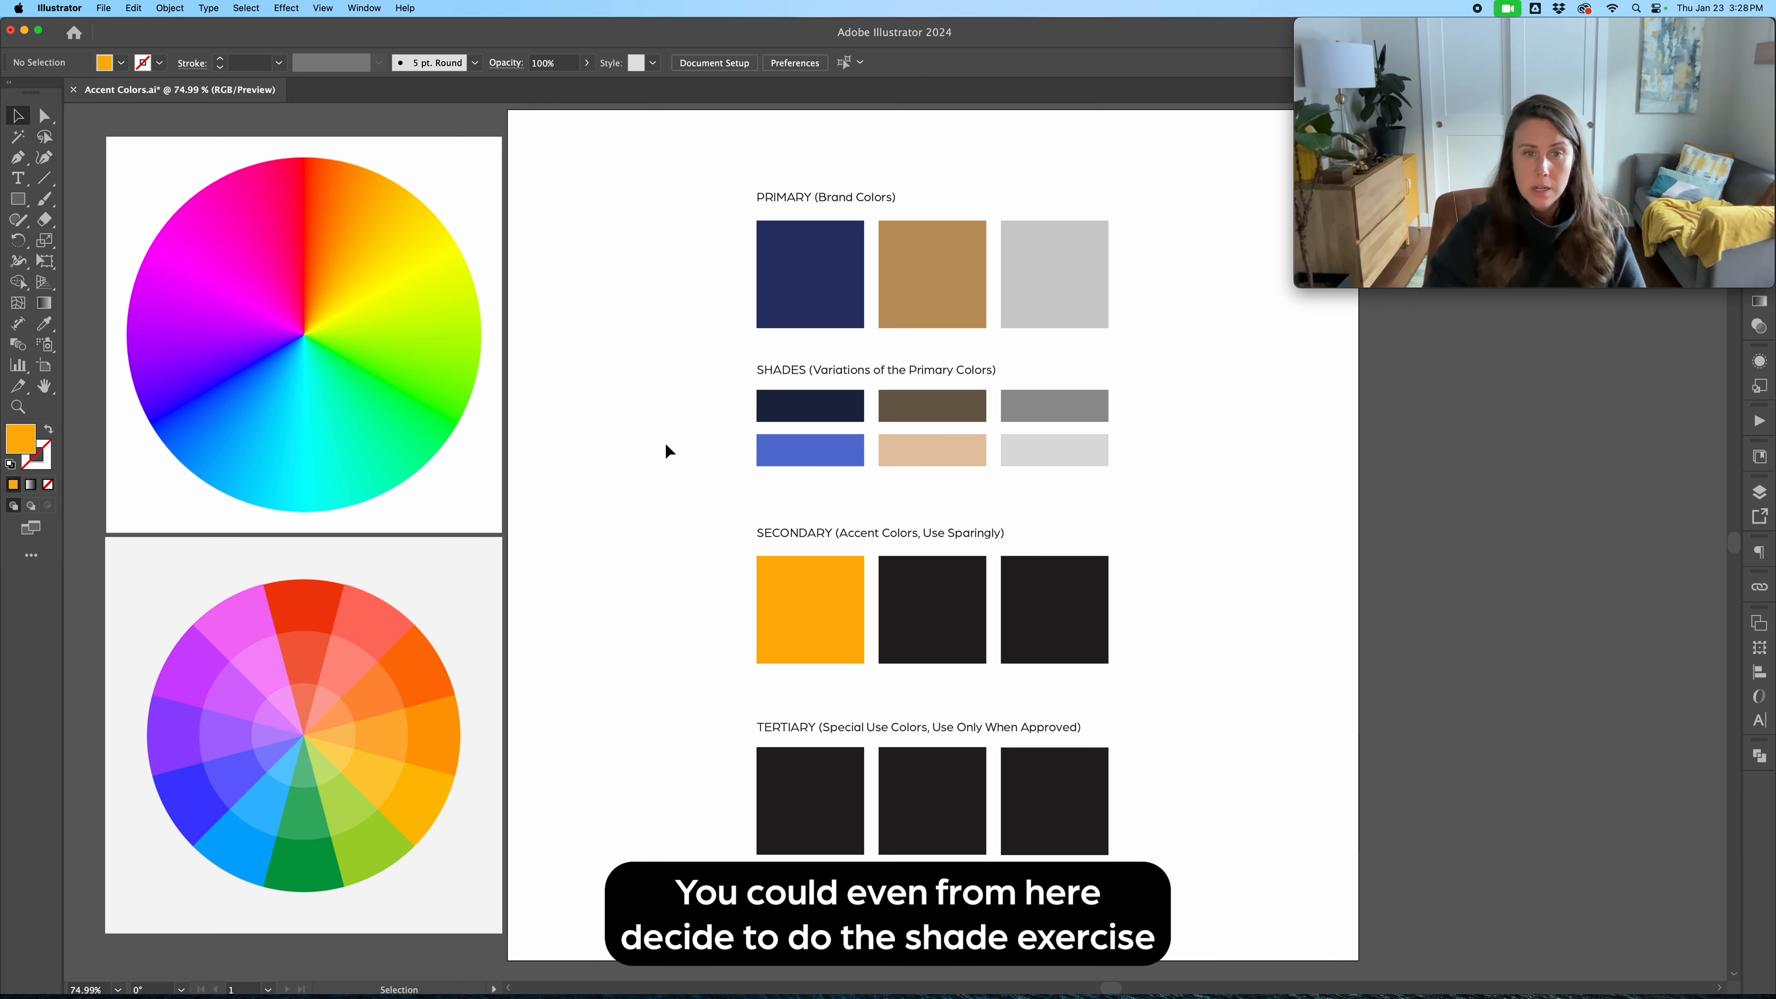
{"action": "left_click_drag", "start_coordinate": [900, 456], "coordinate": [901, 467]}
{"action": "left_click", "coordinate": [787, 501]}
{"action": "left_click_drag", "start_coordinate": [693, 376], "coordinate": [839, 455]}
{"action": "left_click", "coordinate": [741, 567]}
{"action": "left_click", "coordinate": [784, 614]}
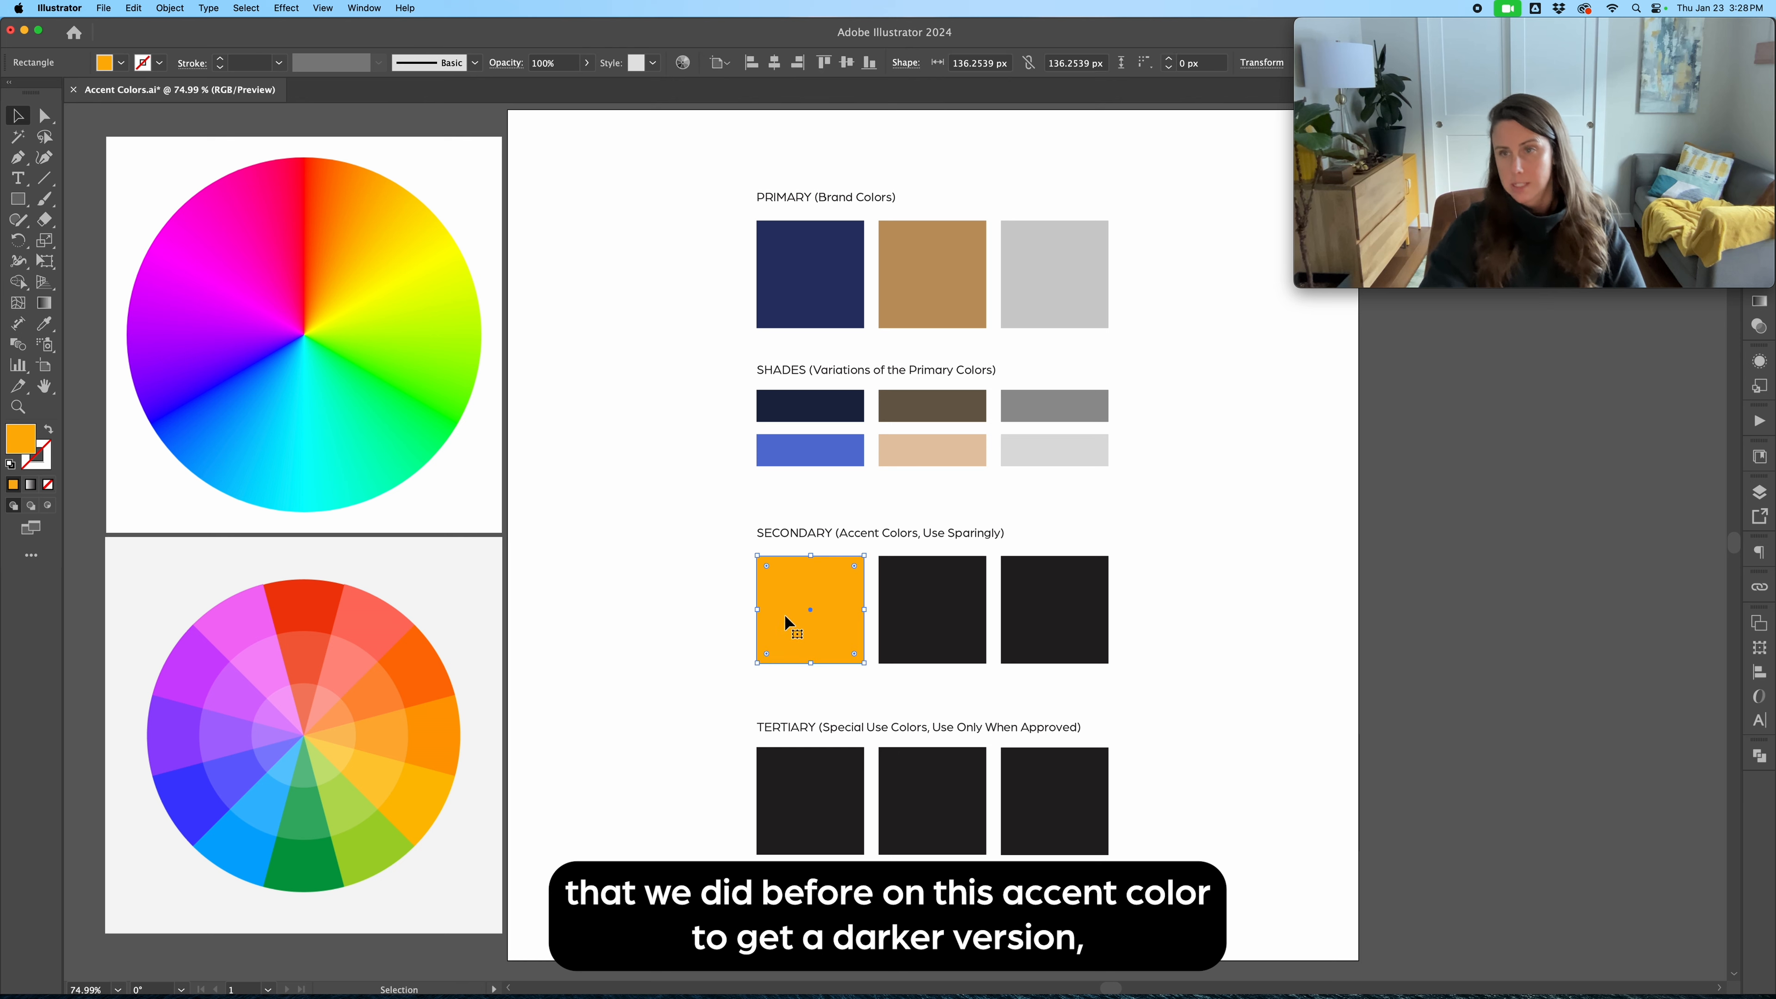
{"action": "left_click", "coordinate": [678, 587]}
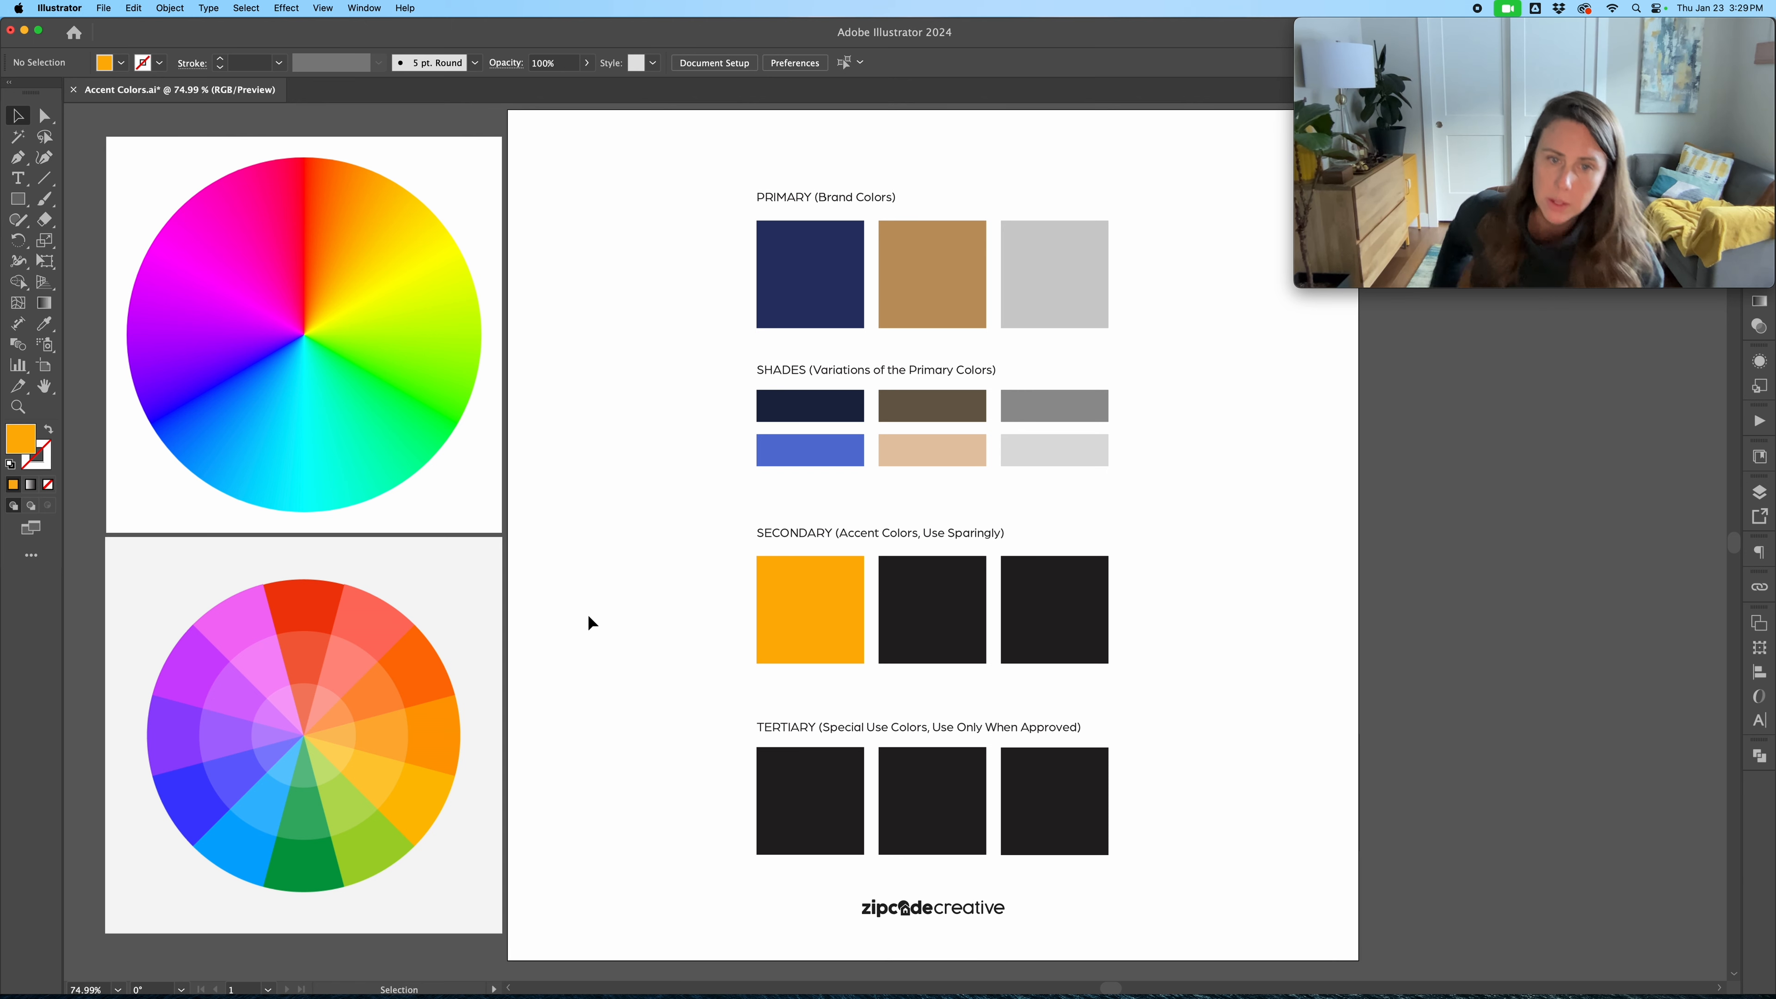
{"action": "left_click", "coordinate": [937, 608]}
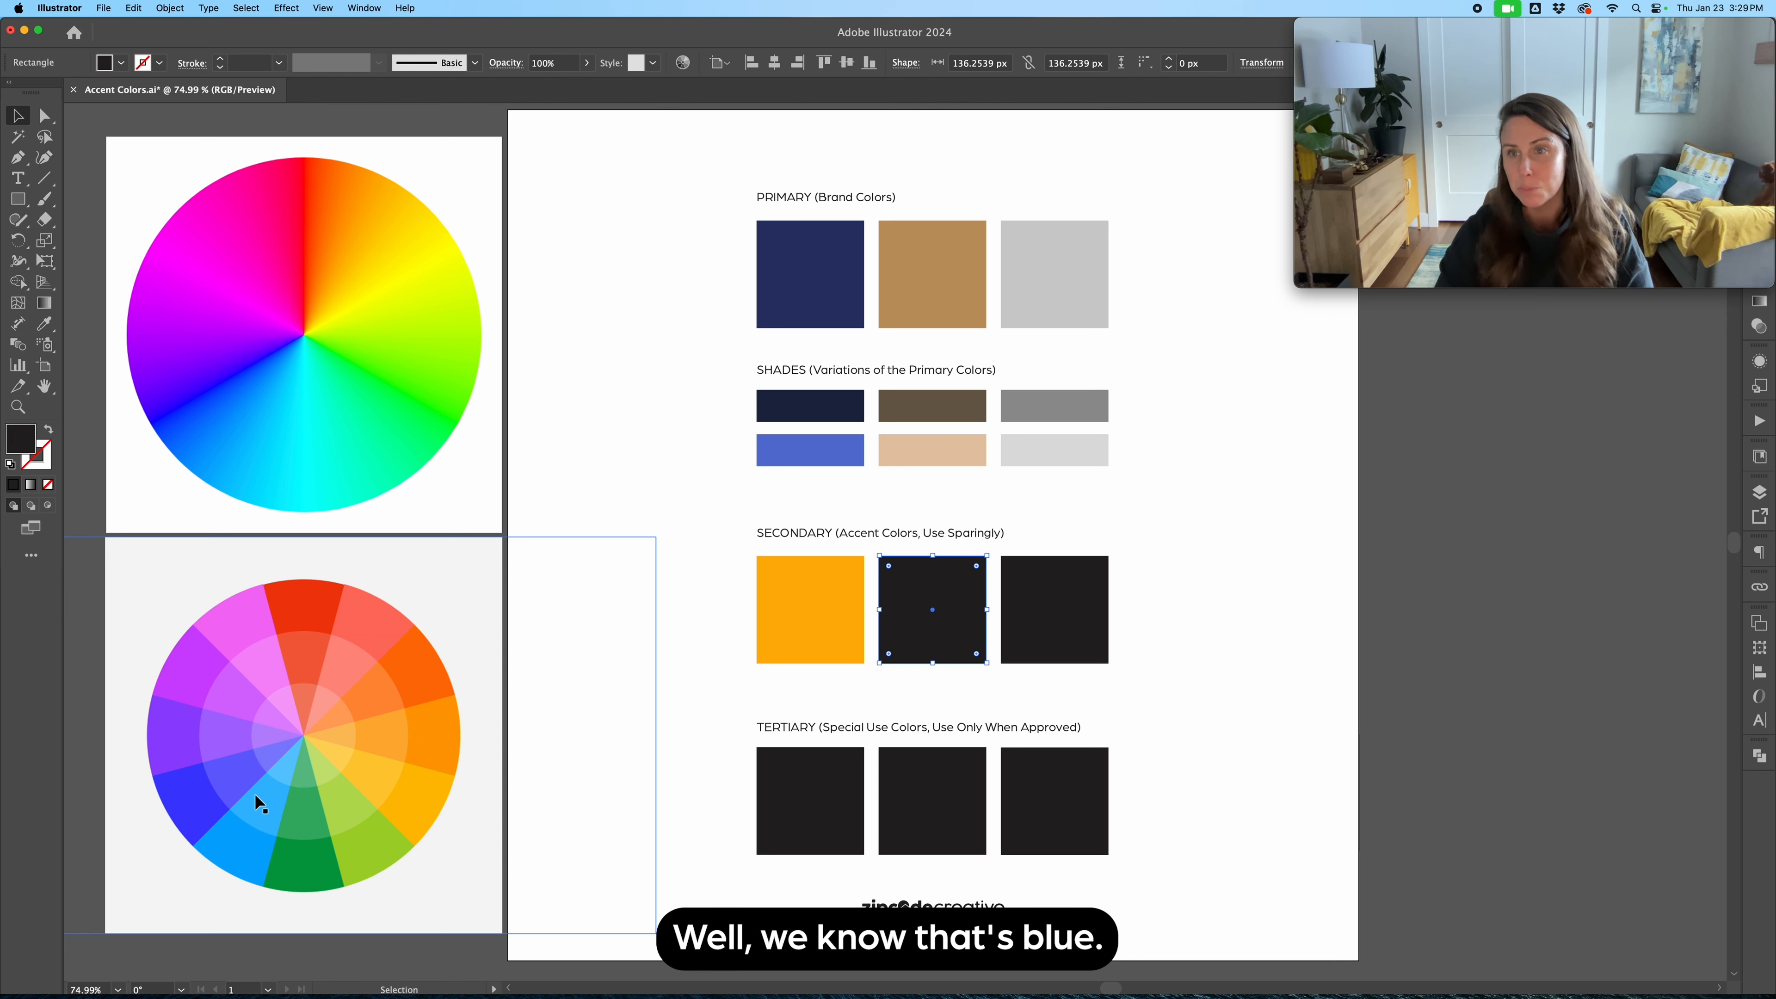
{"action": "left_click", "coordinate": [945, 700]}
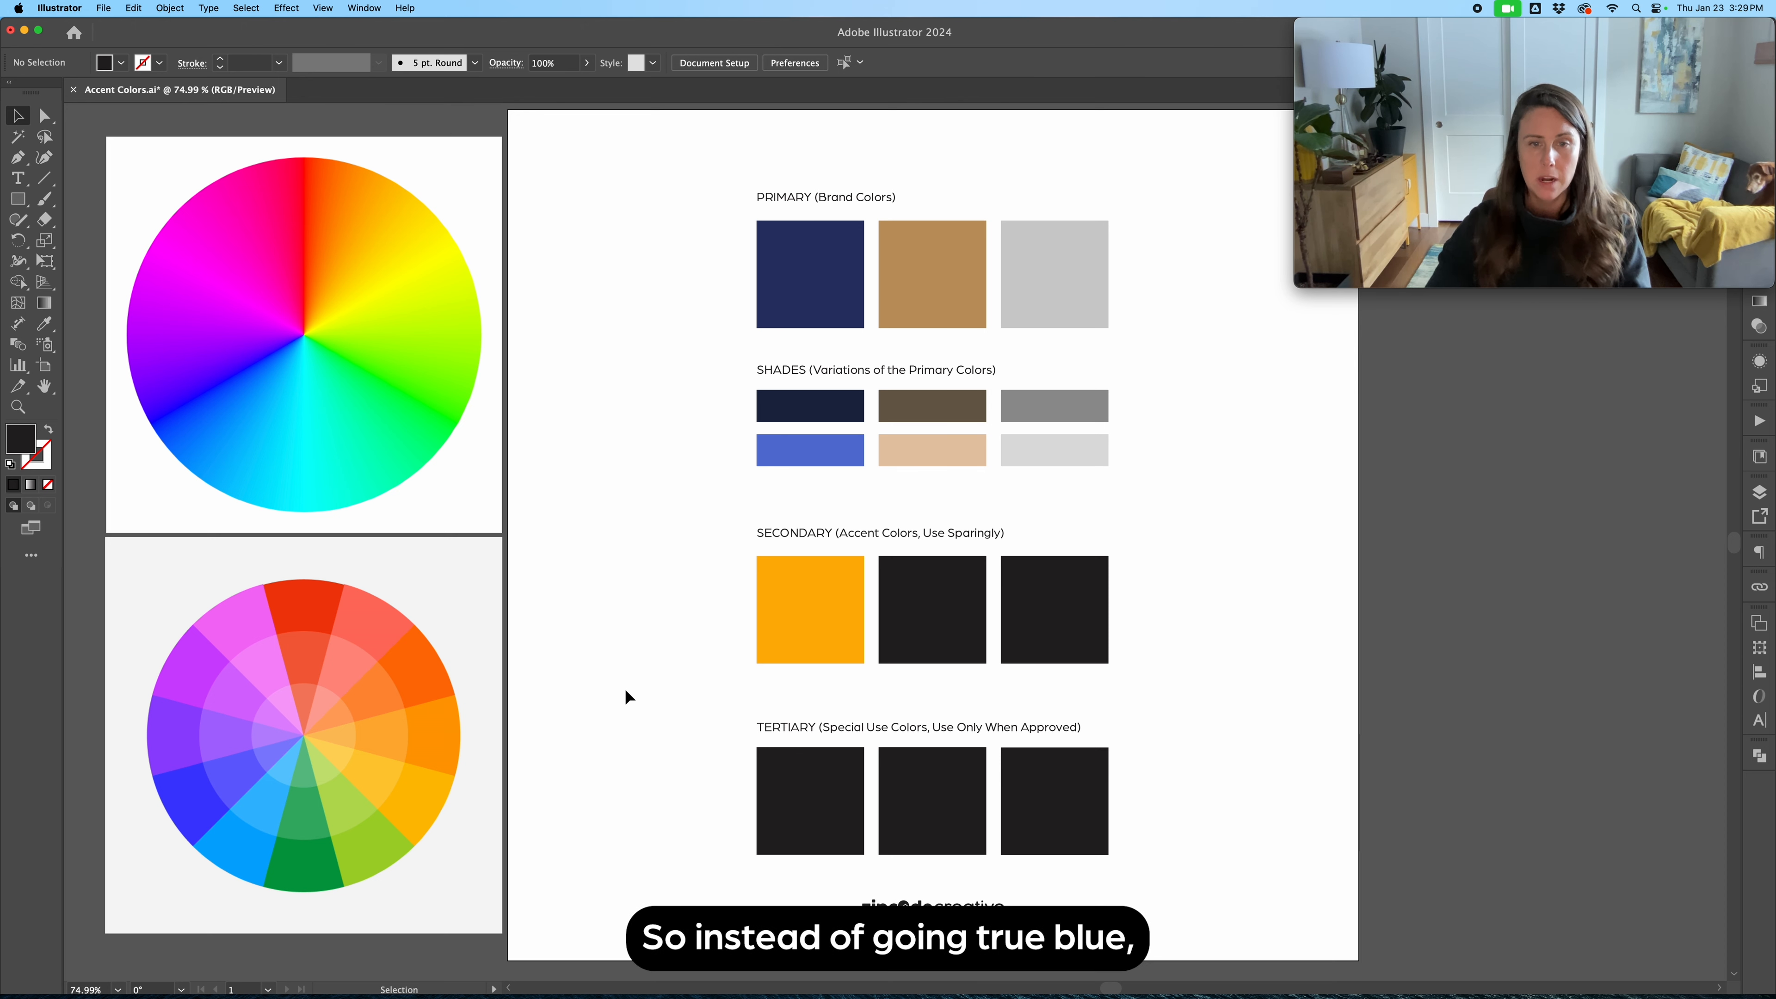
Step: Fill the second secondary square with the bright cyan 00fffd sampled from the gradient color wheel
{"action": "left_click", "coordinate": [932, 608]}
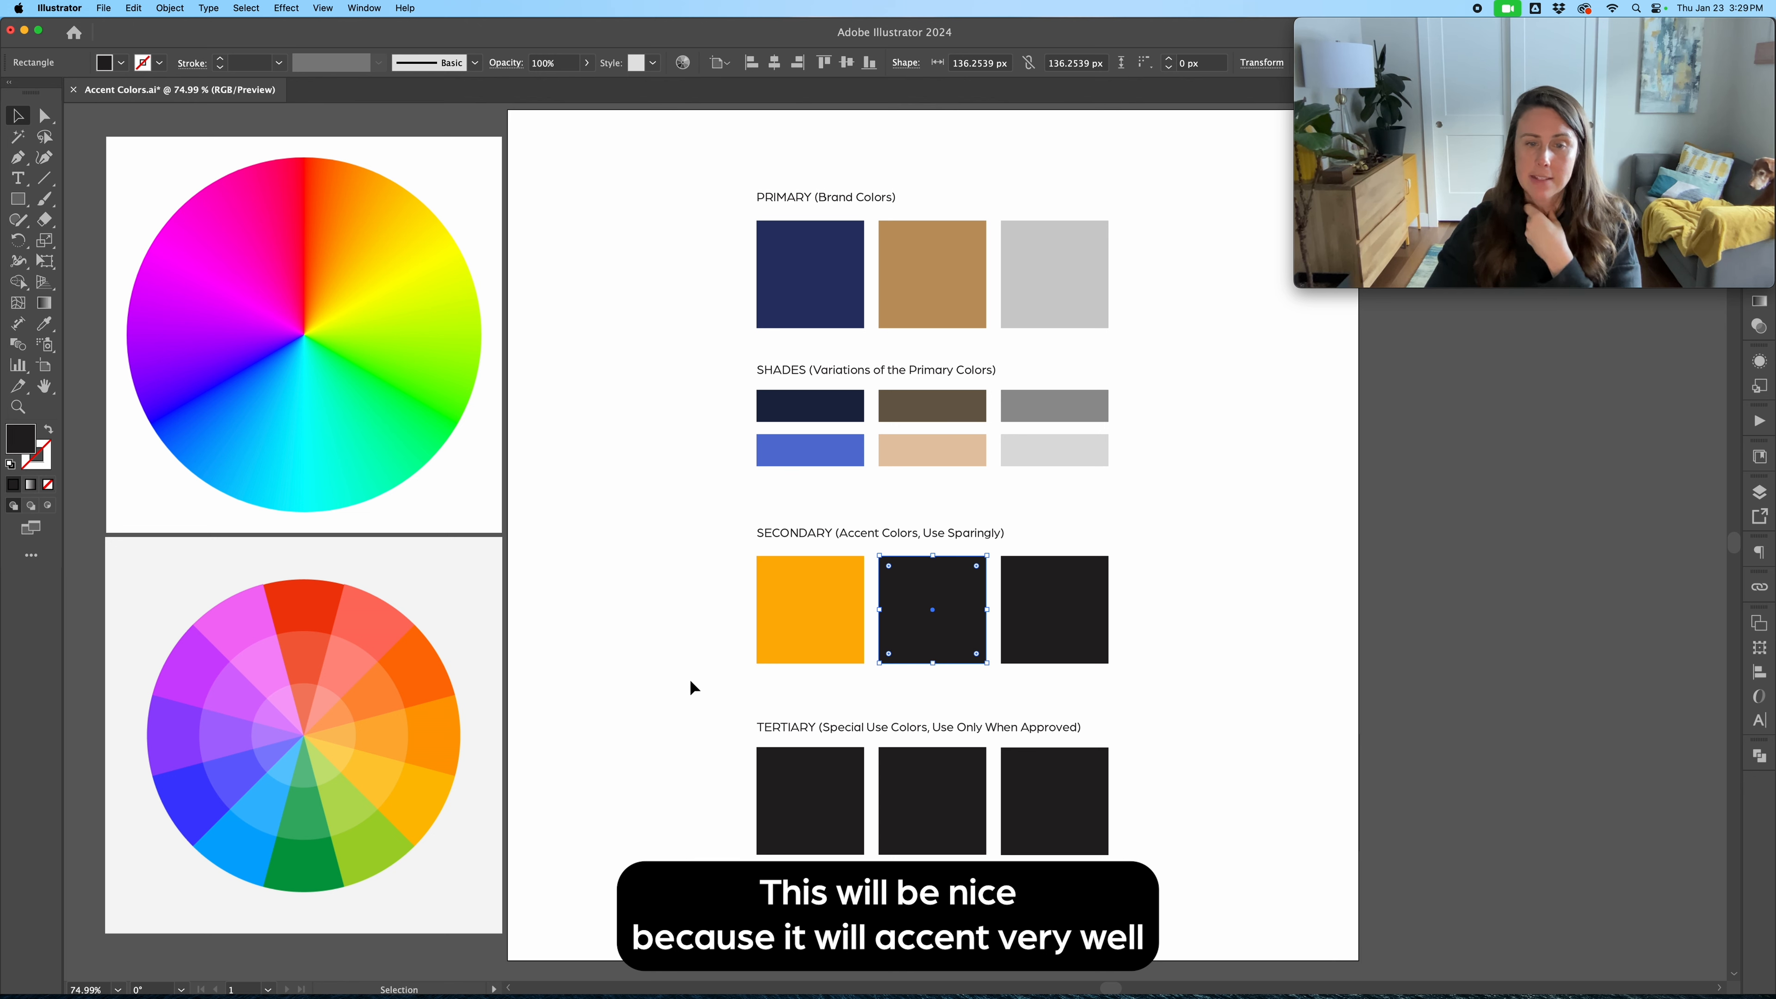
{"action": "double_click", "coordinate": [15, 447]}
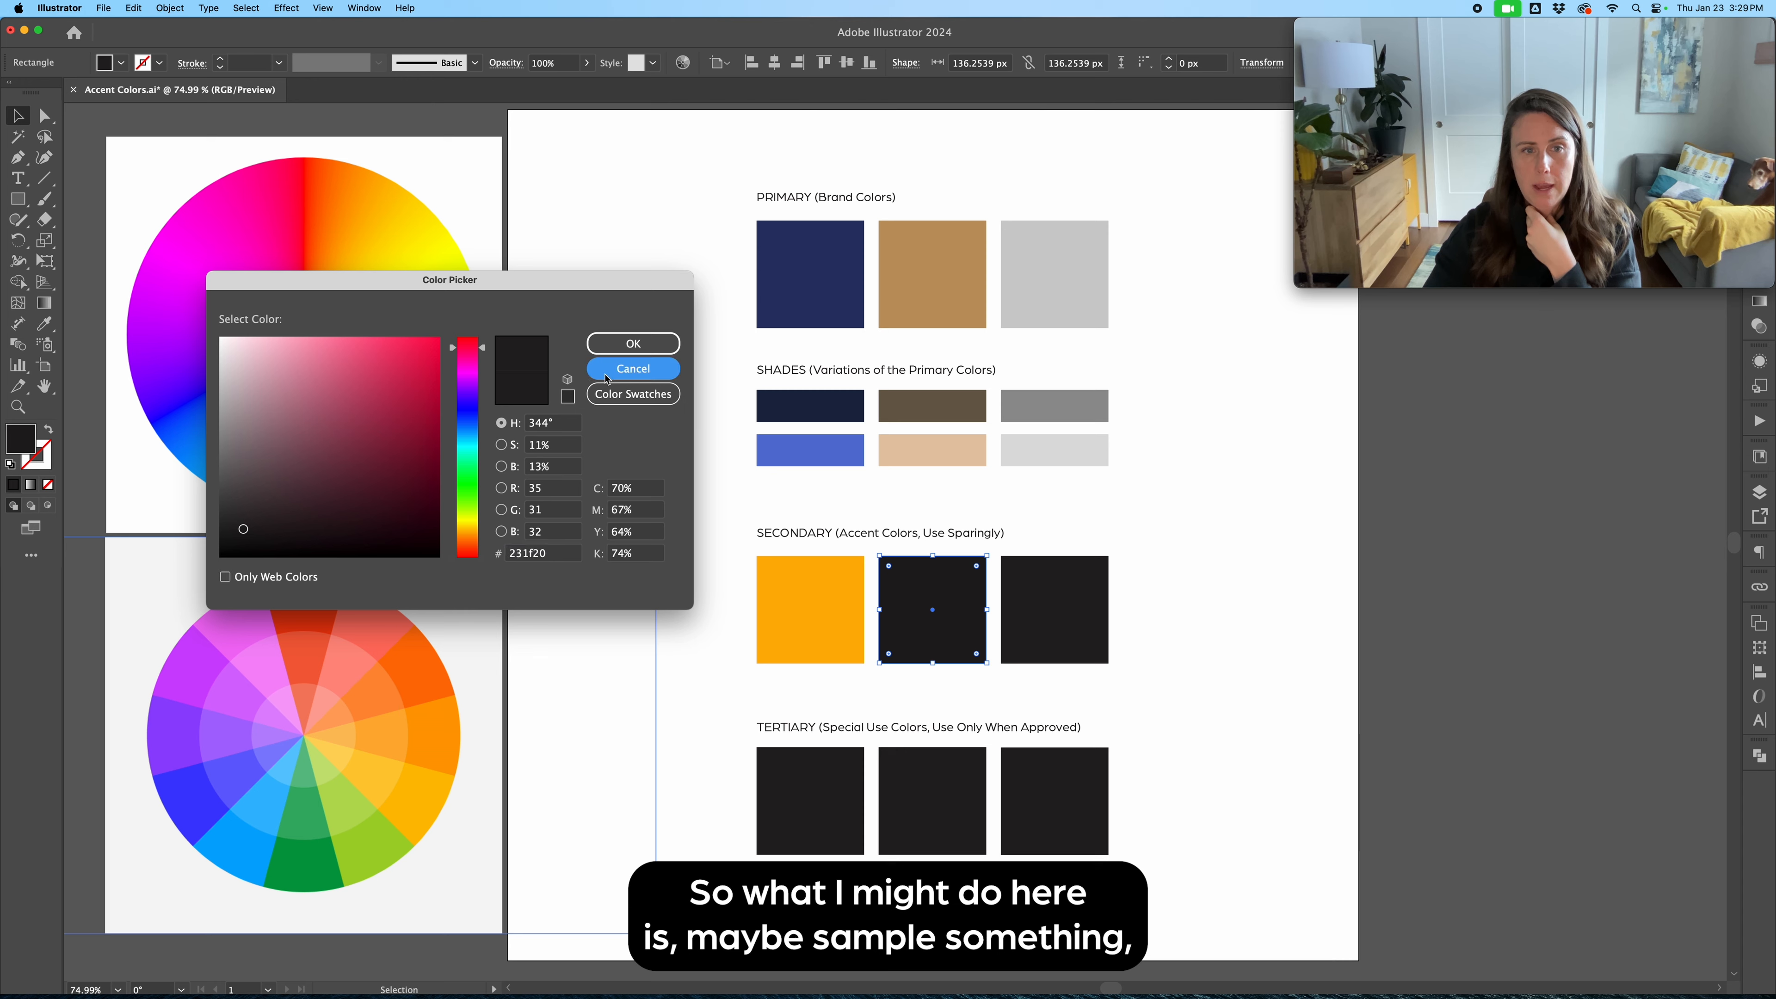
{"action": "left_click", "coordinate": [633, 369]}
{"action": "left_click", "coordinate": [45, 326]}
{"action": "left_click", "coordinate": [270, 423]}
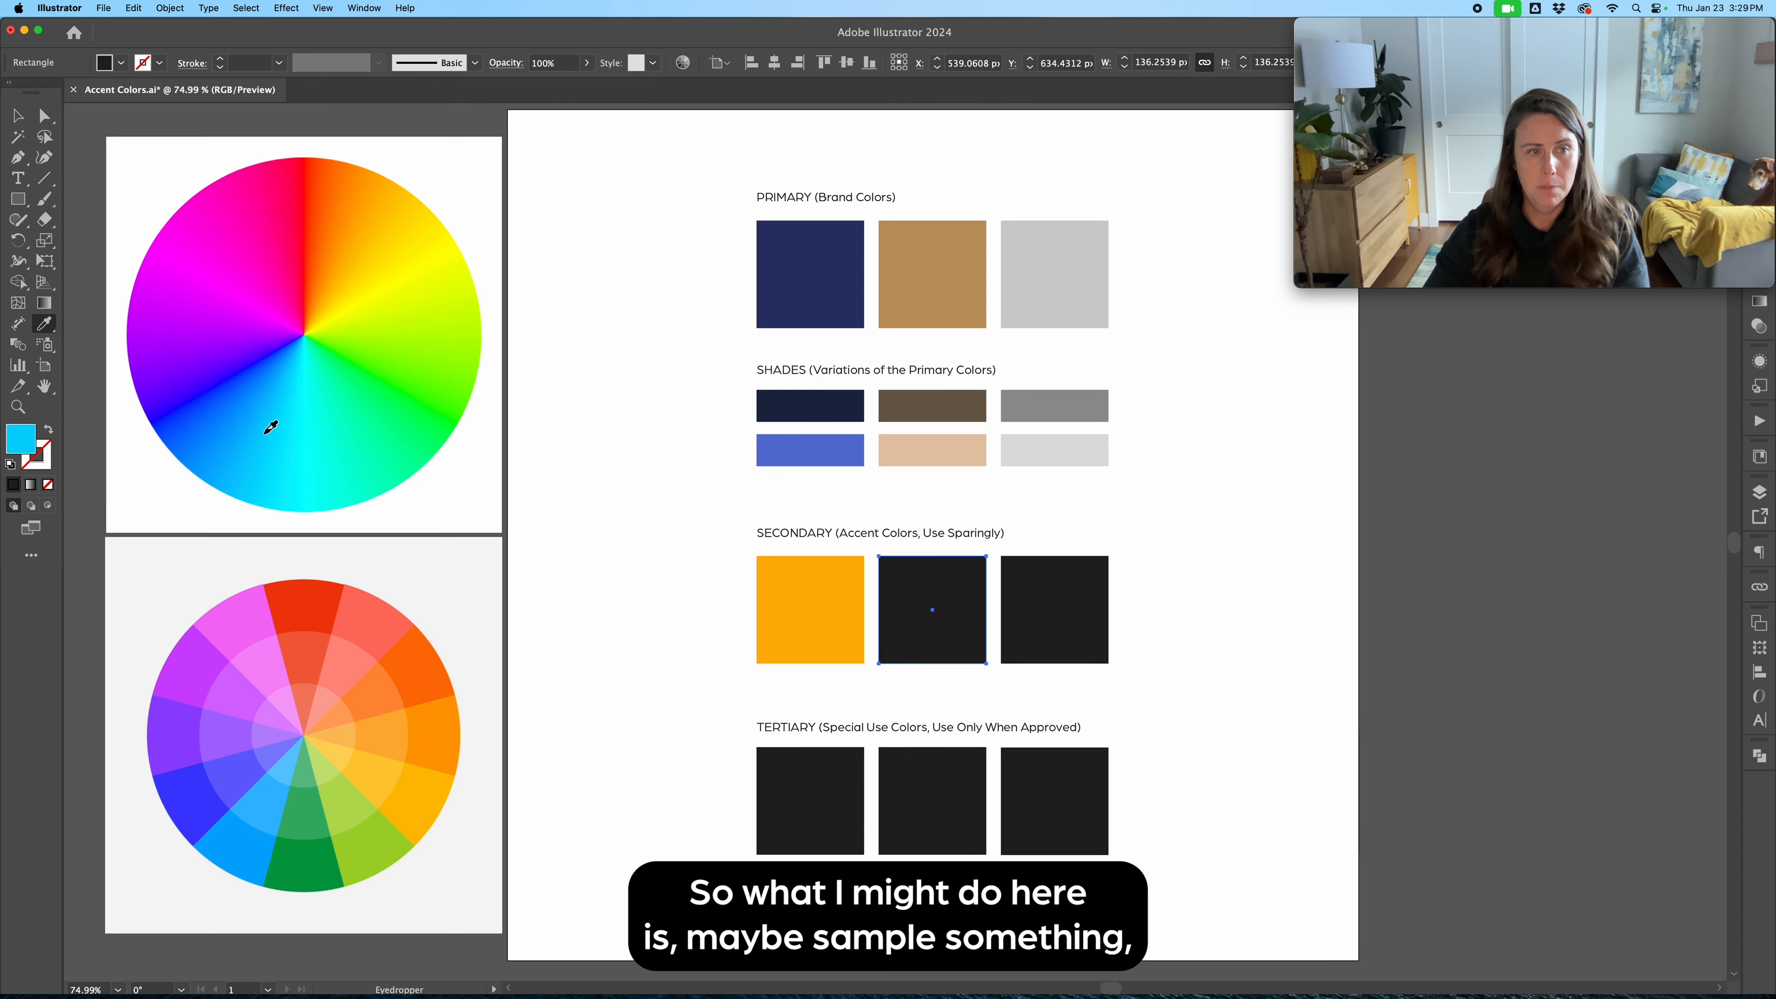
{"action": "left_click", "coordinate": [300, 374]}
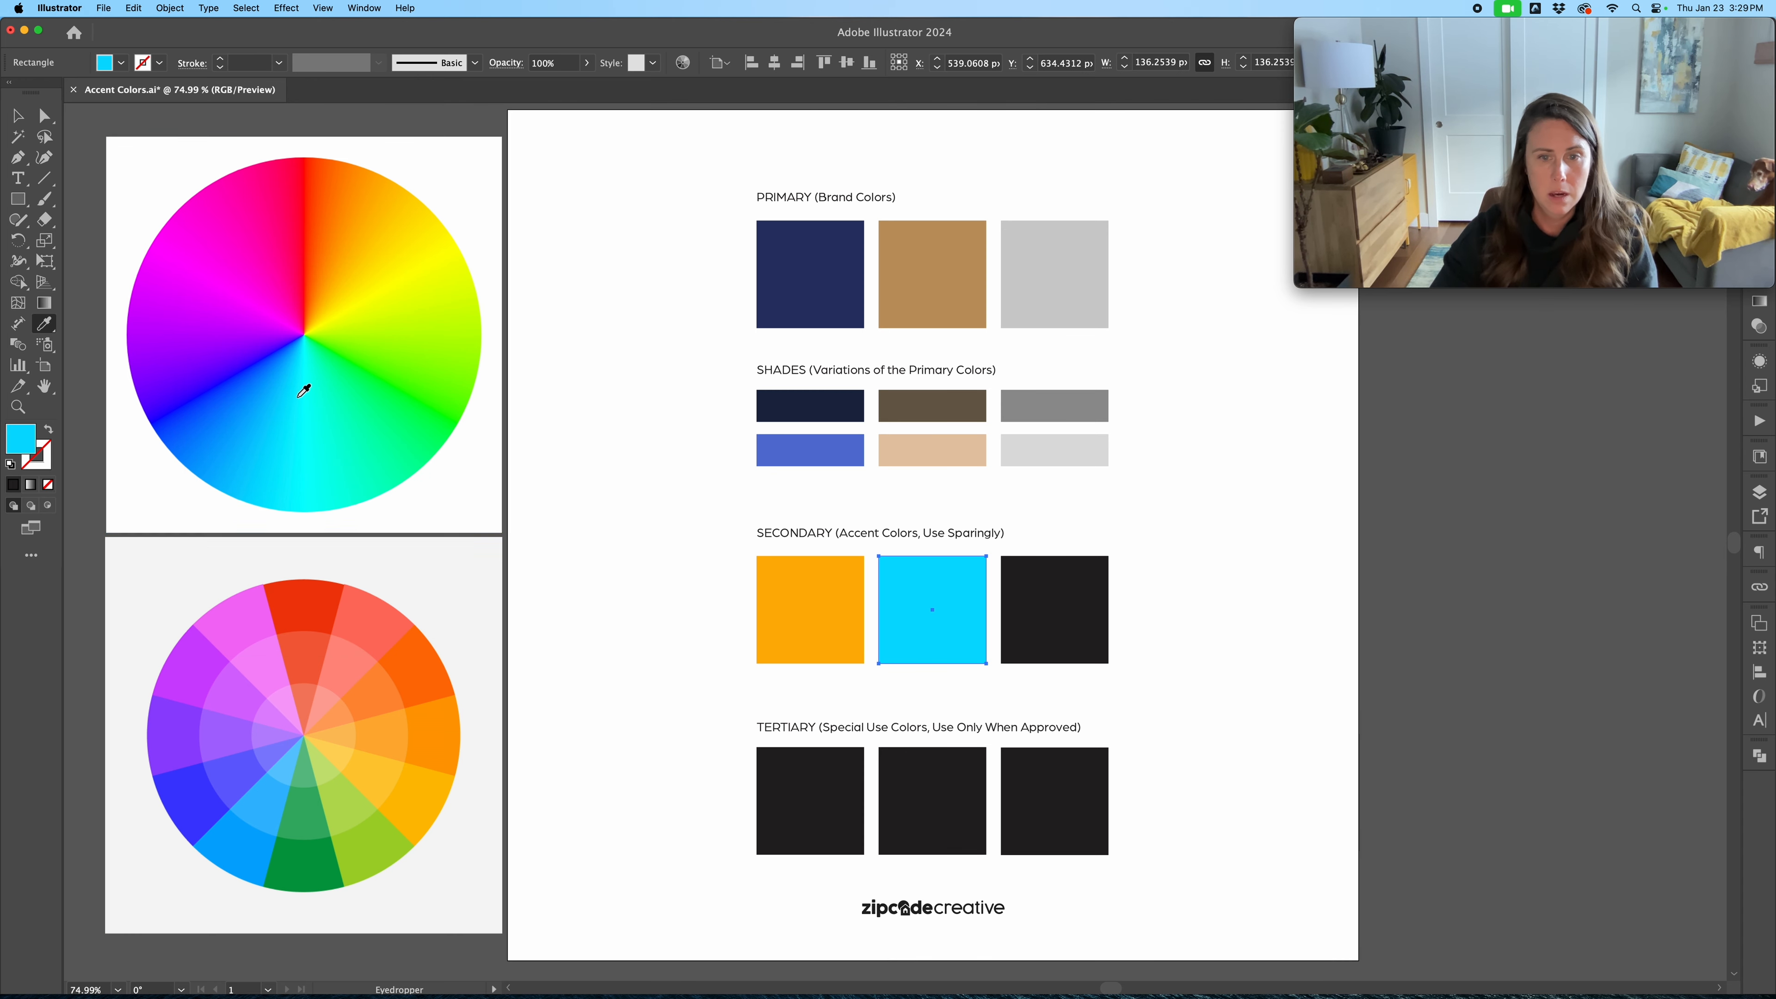
{"action": "left_click", "coordinate": [306, 406]}
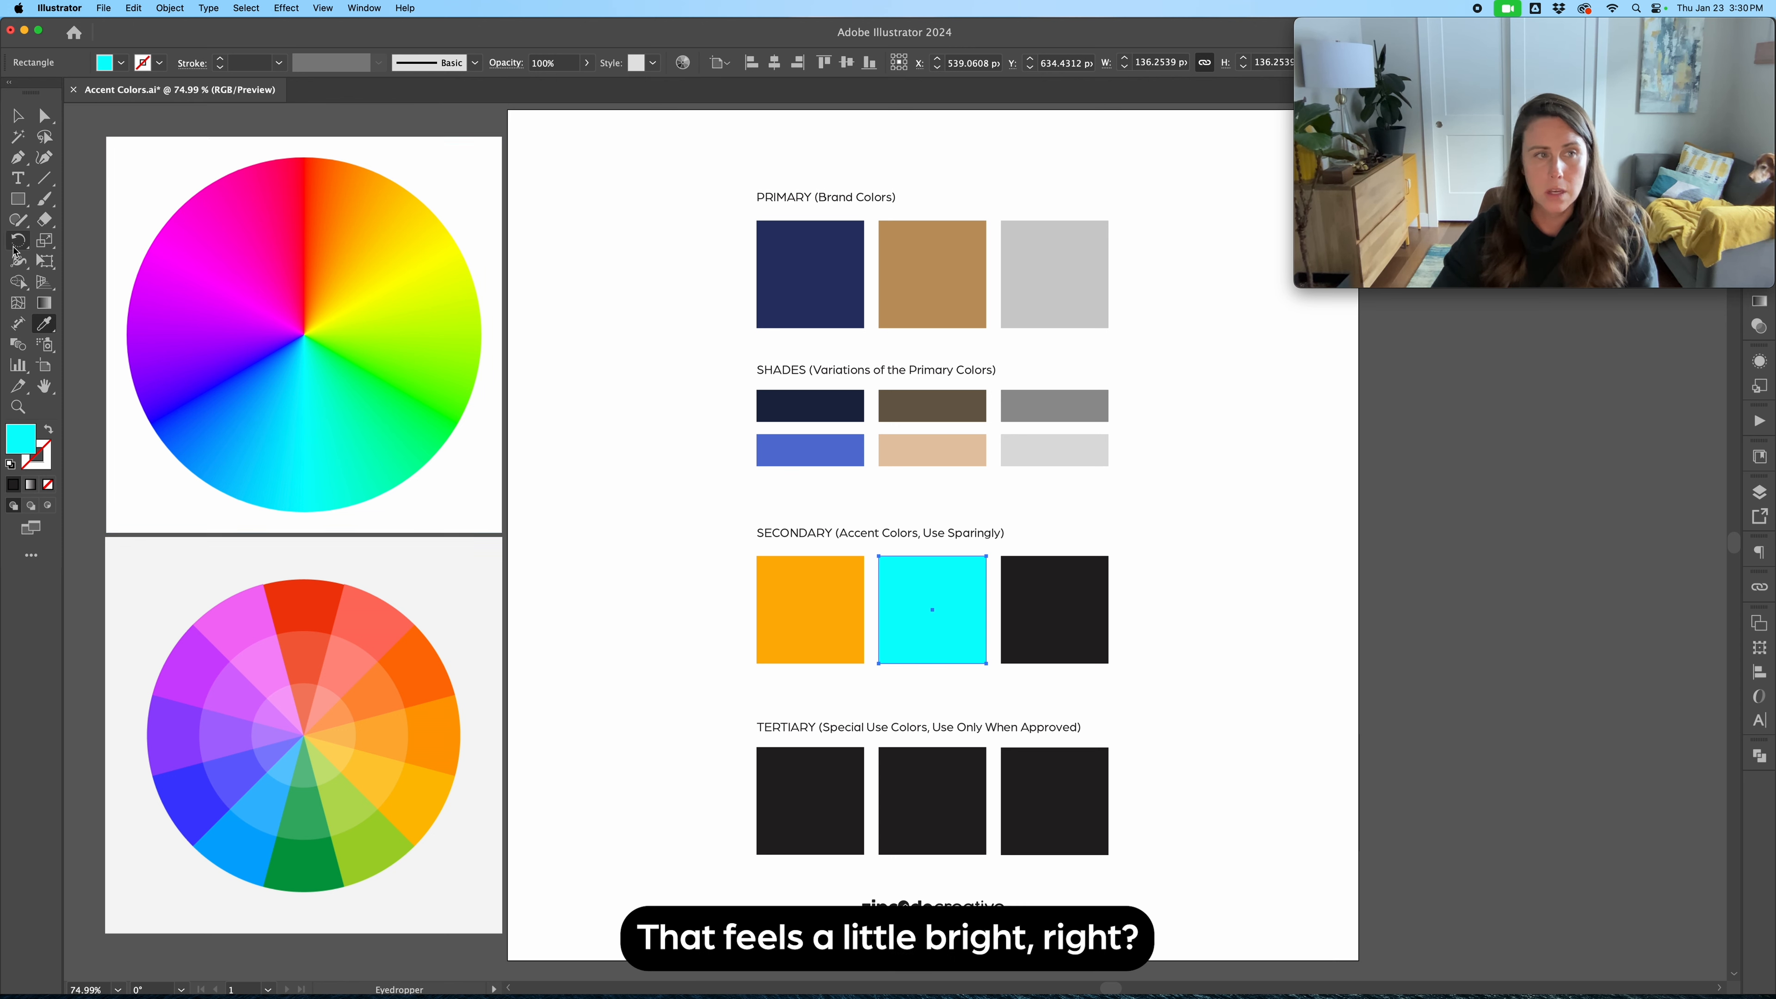
Step: Darken and desaturate the second secondary square's cyan to the muted teal 3dadaa, keeping hue 179°
{"action": "double_click", "coordinate": [31, 438]}
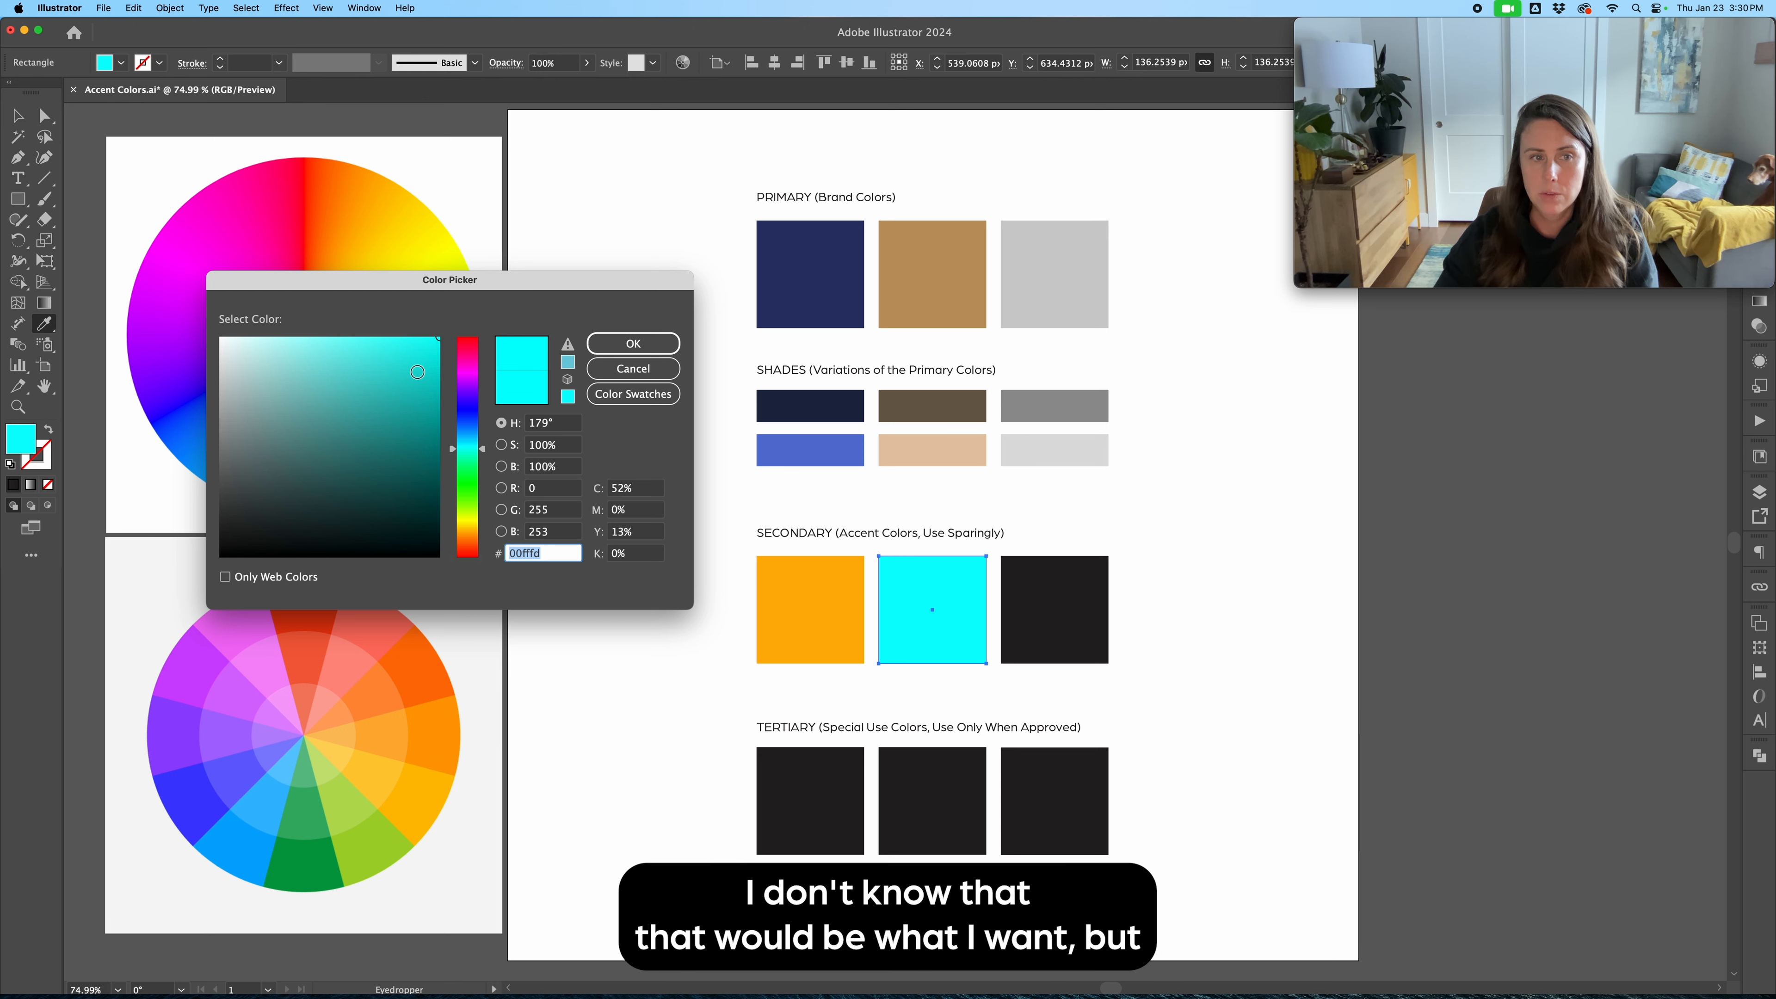
{"action": "left_click_drag", "start_coordinate": [409, 381], "coordinate": [400, 384]}
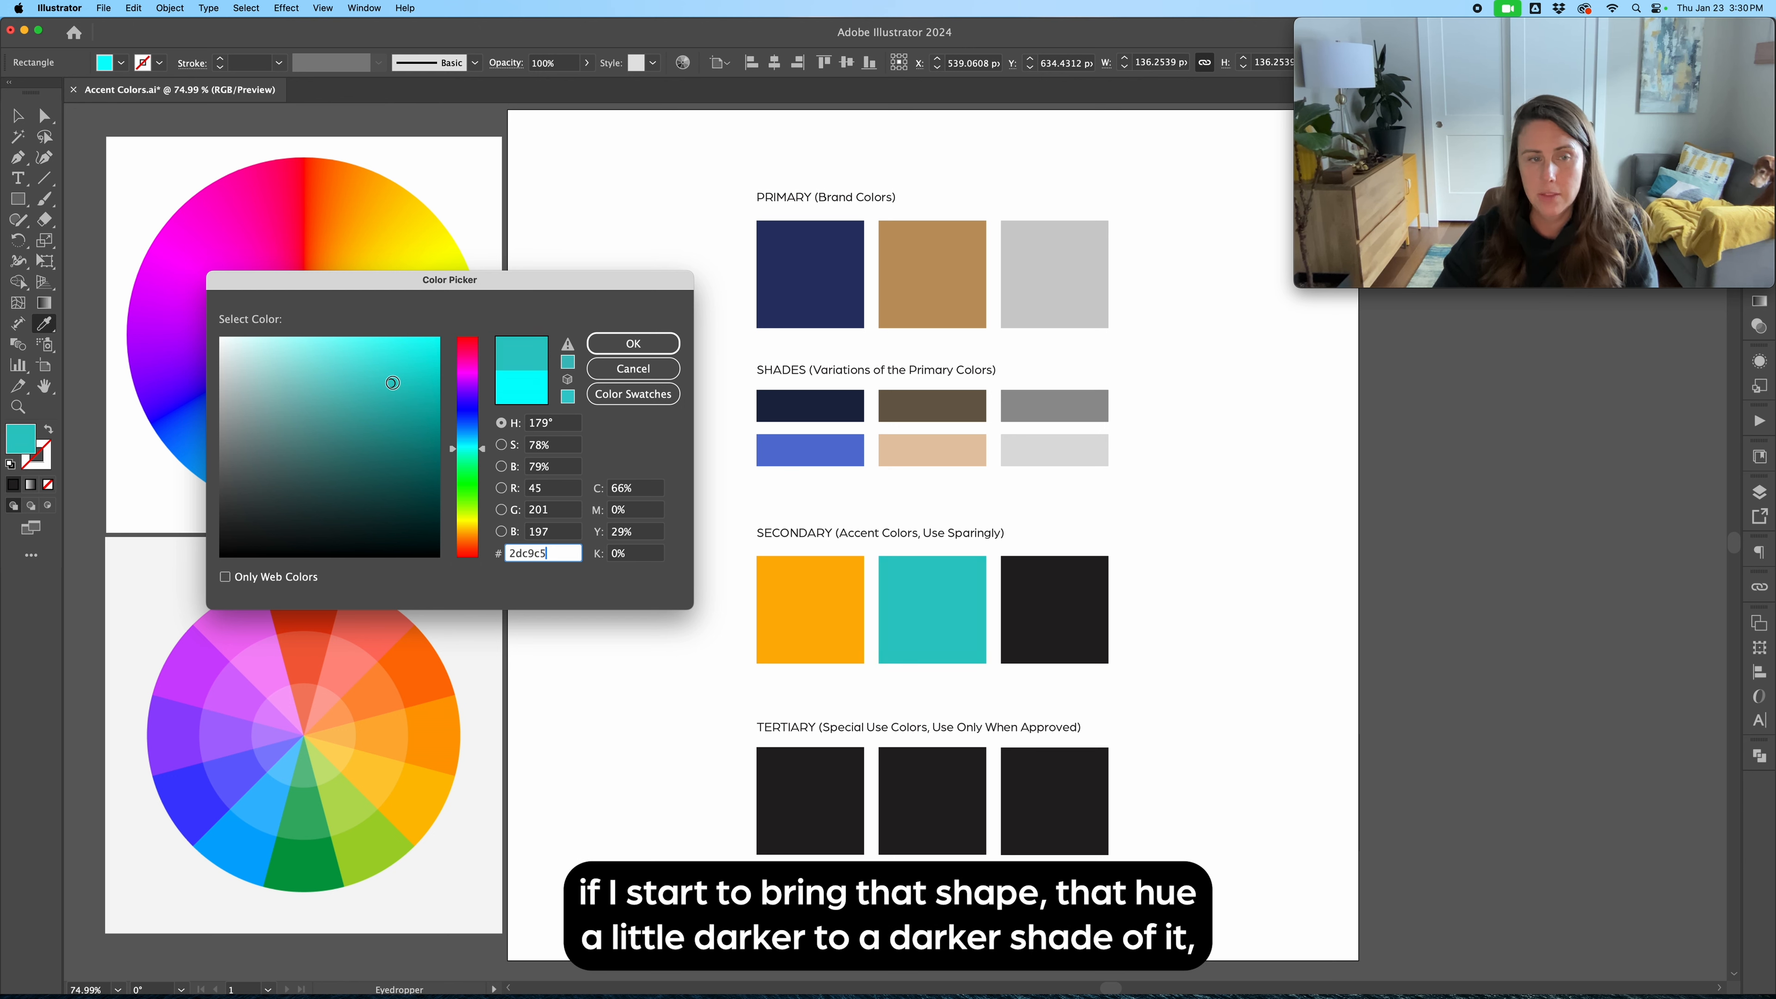
{"action": "left_click_drag", "start_coordinate": [394, 390], "coordinate": [411, 380]}
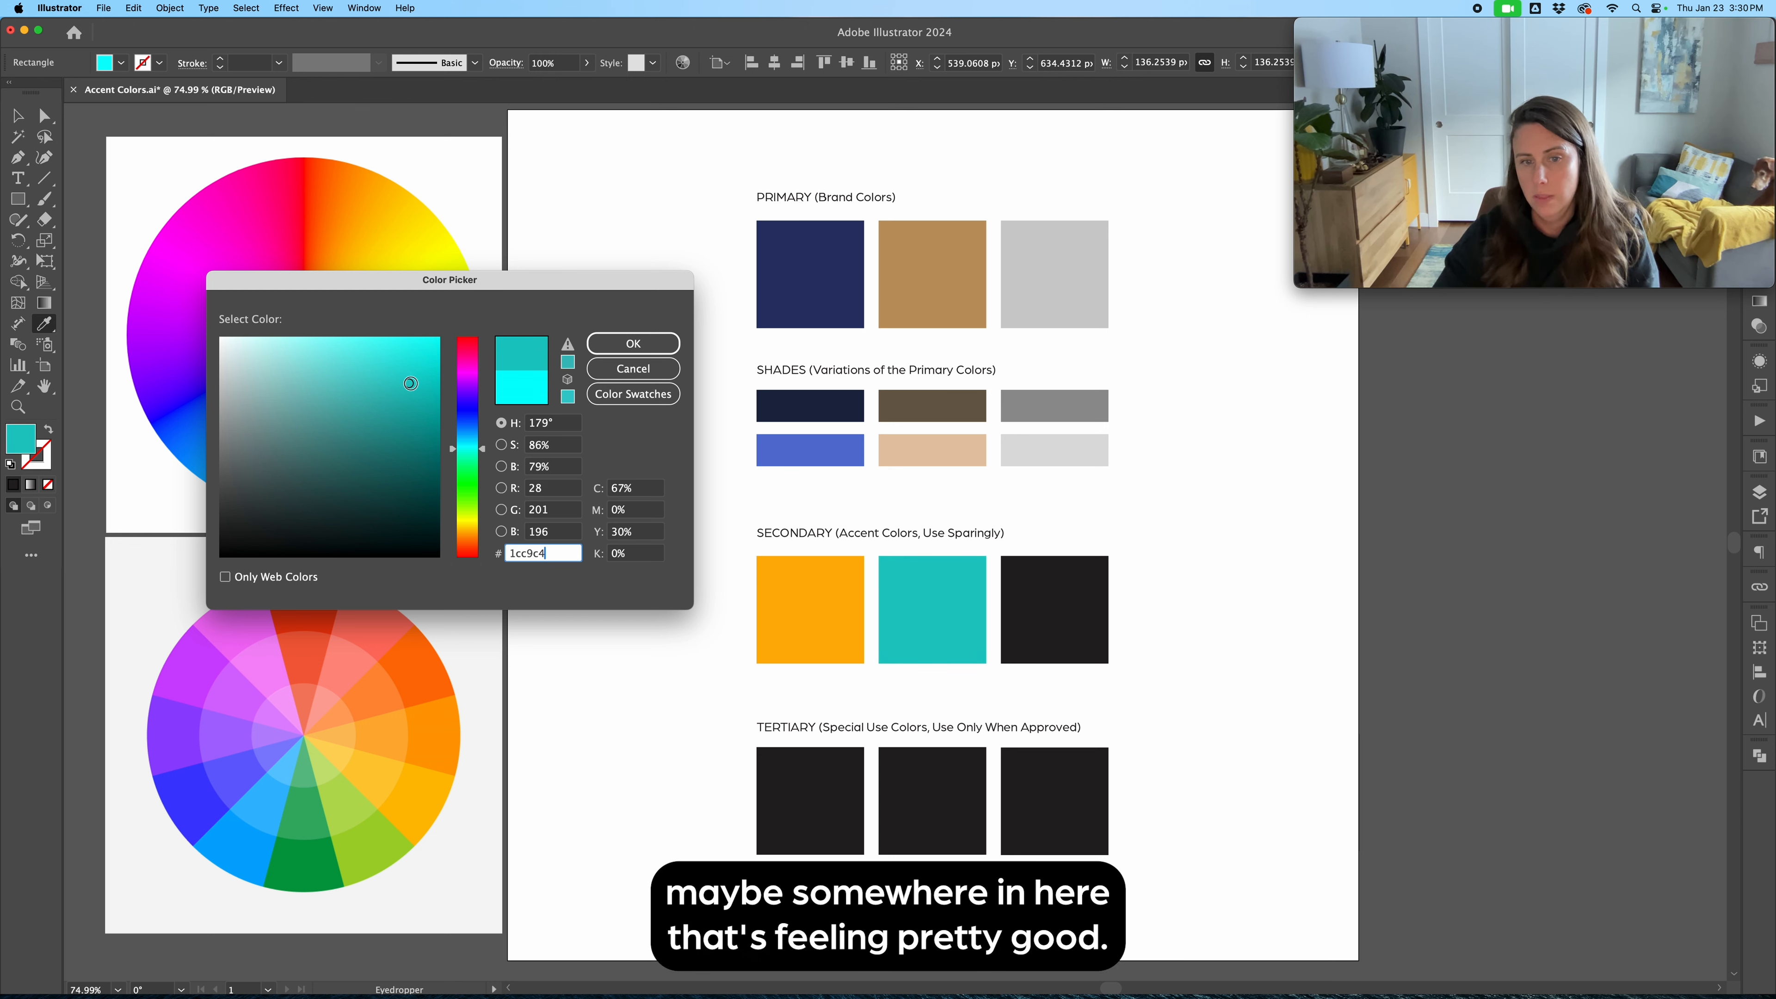
{"action": "mouse_move", "coordinate": [404, 397]}
{"action": "left_mouse_down"}
{"action": "mouse_move", "coordinate": [252, 429]}
{"action": "mouse_move", "coordinate": [362, 407]}
{"action": "left_mouse_up"}
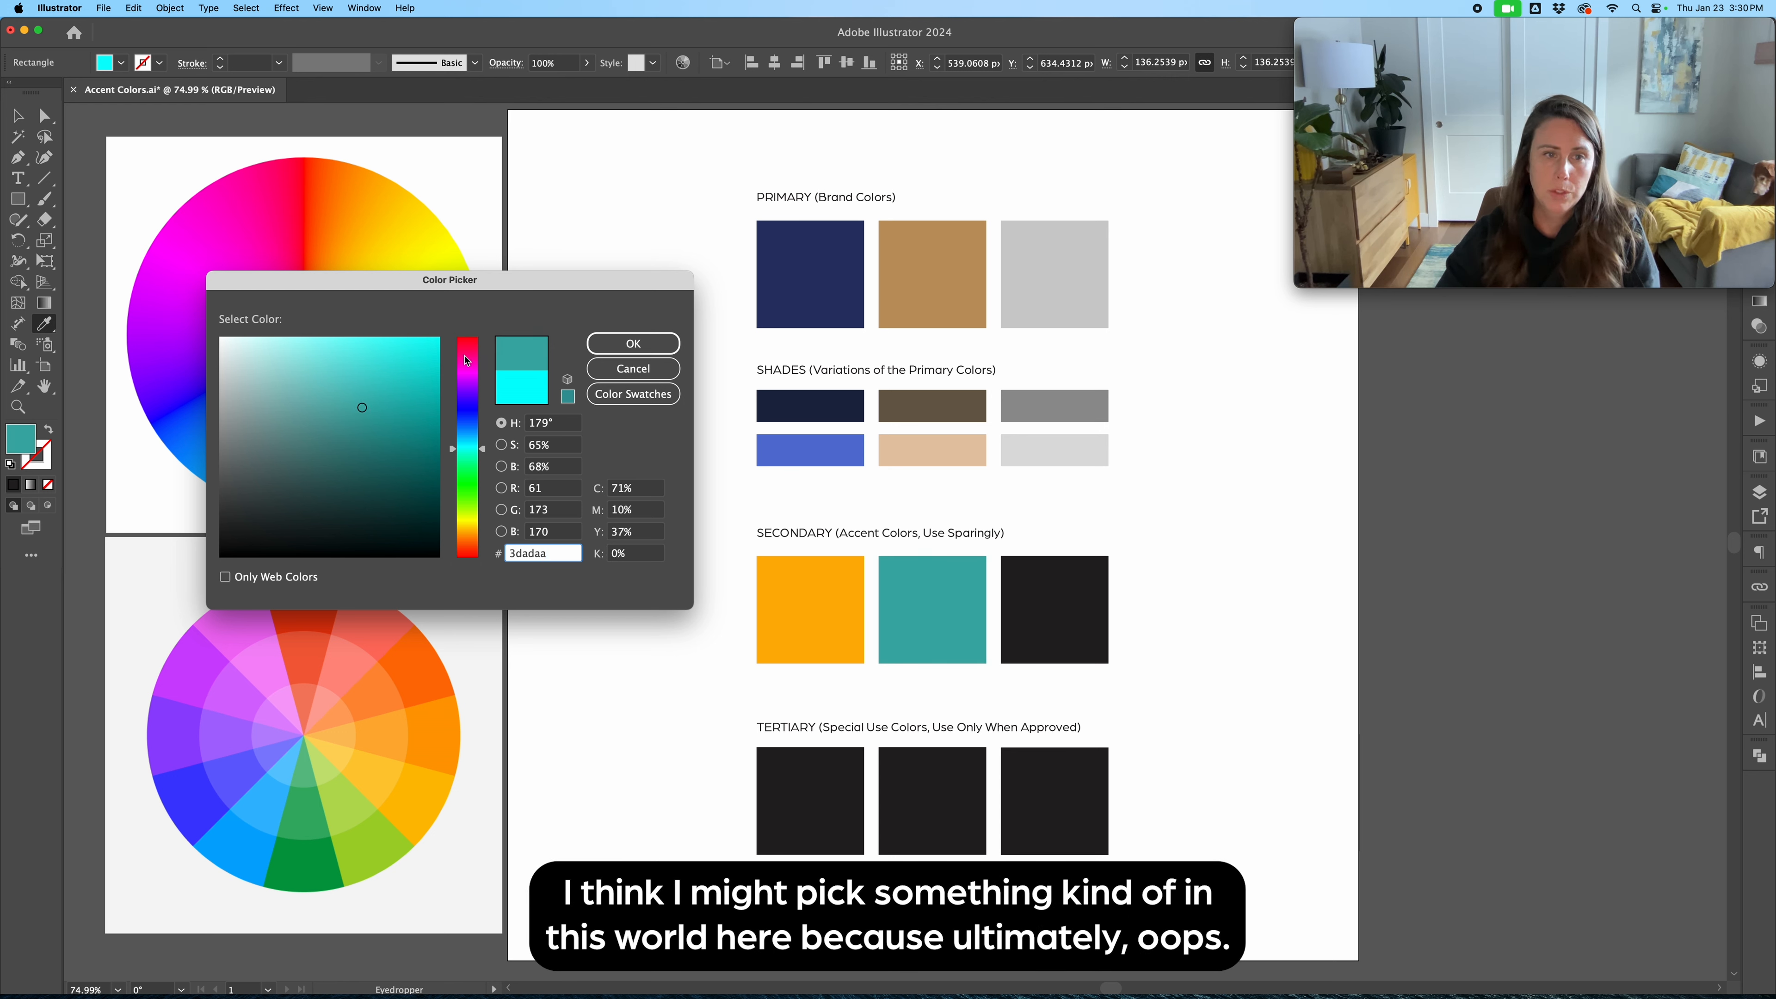
{"action": "key", "text": "Return"}
{"action": "left_click", "coordinate": [654, 586]}
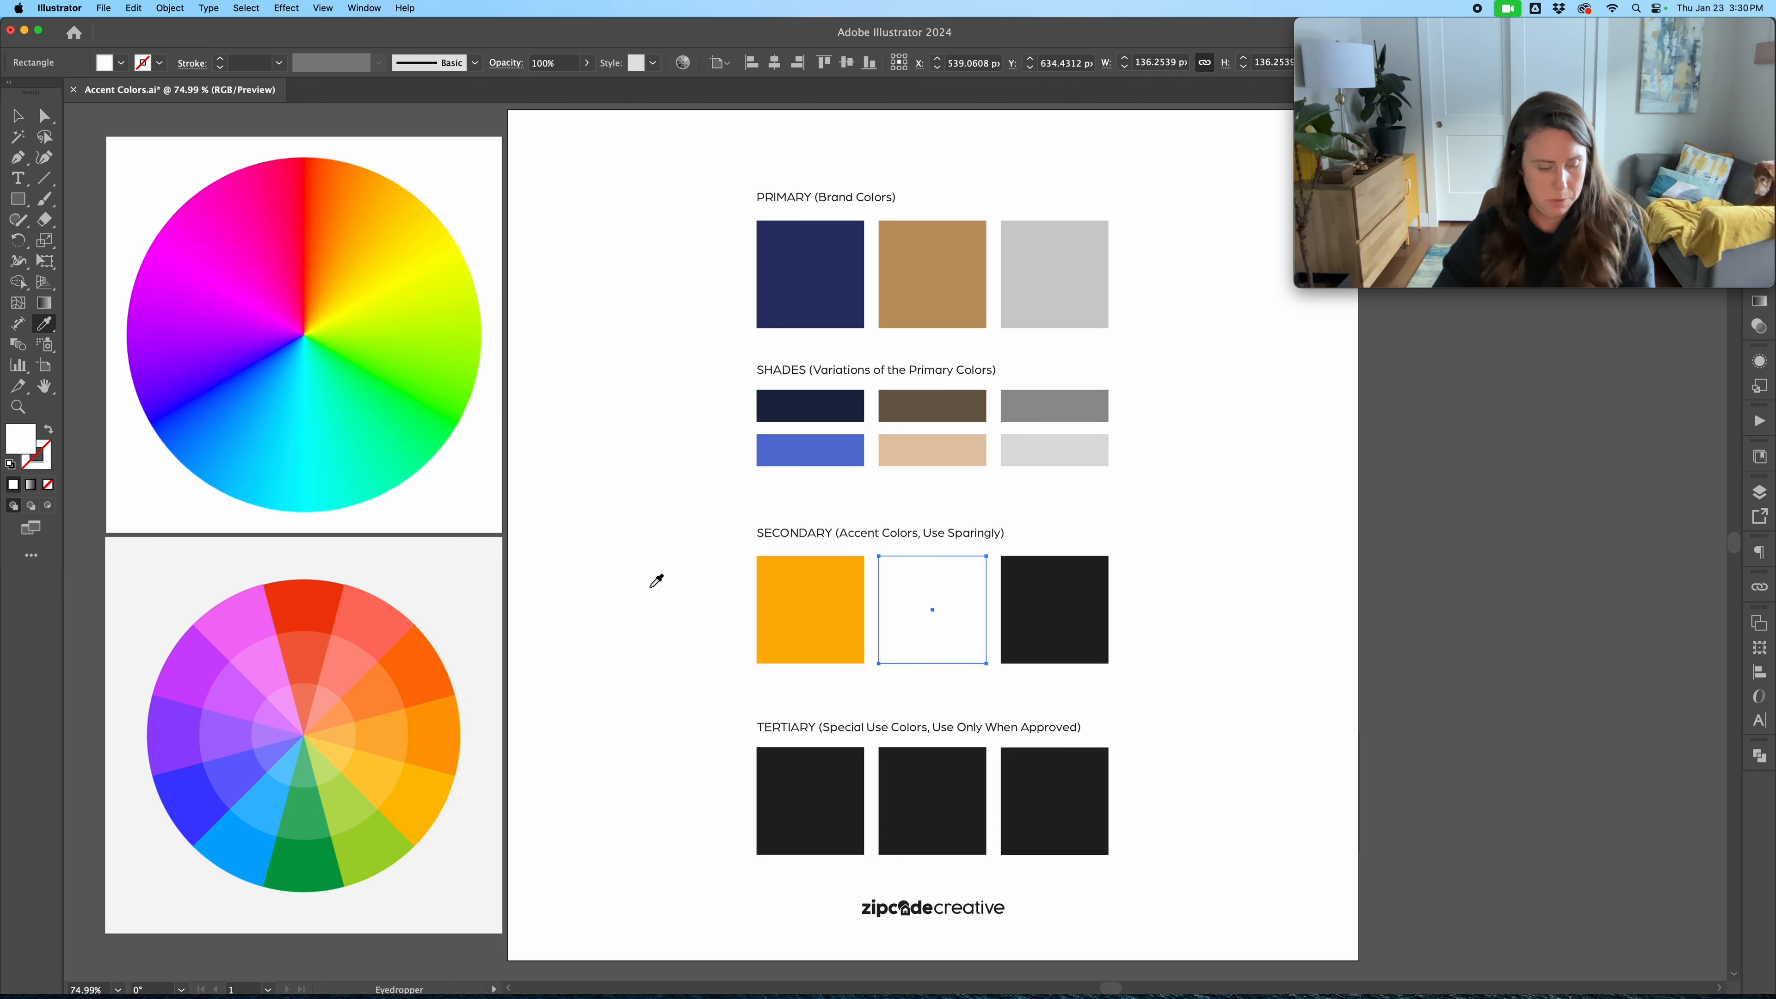
{"action": "key", "text": "super+z"}
{"action": "key", "text": "v"}
{"action": "left_click", "coordinate": [664, 598]}
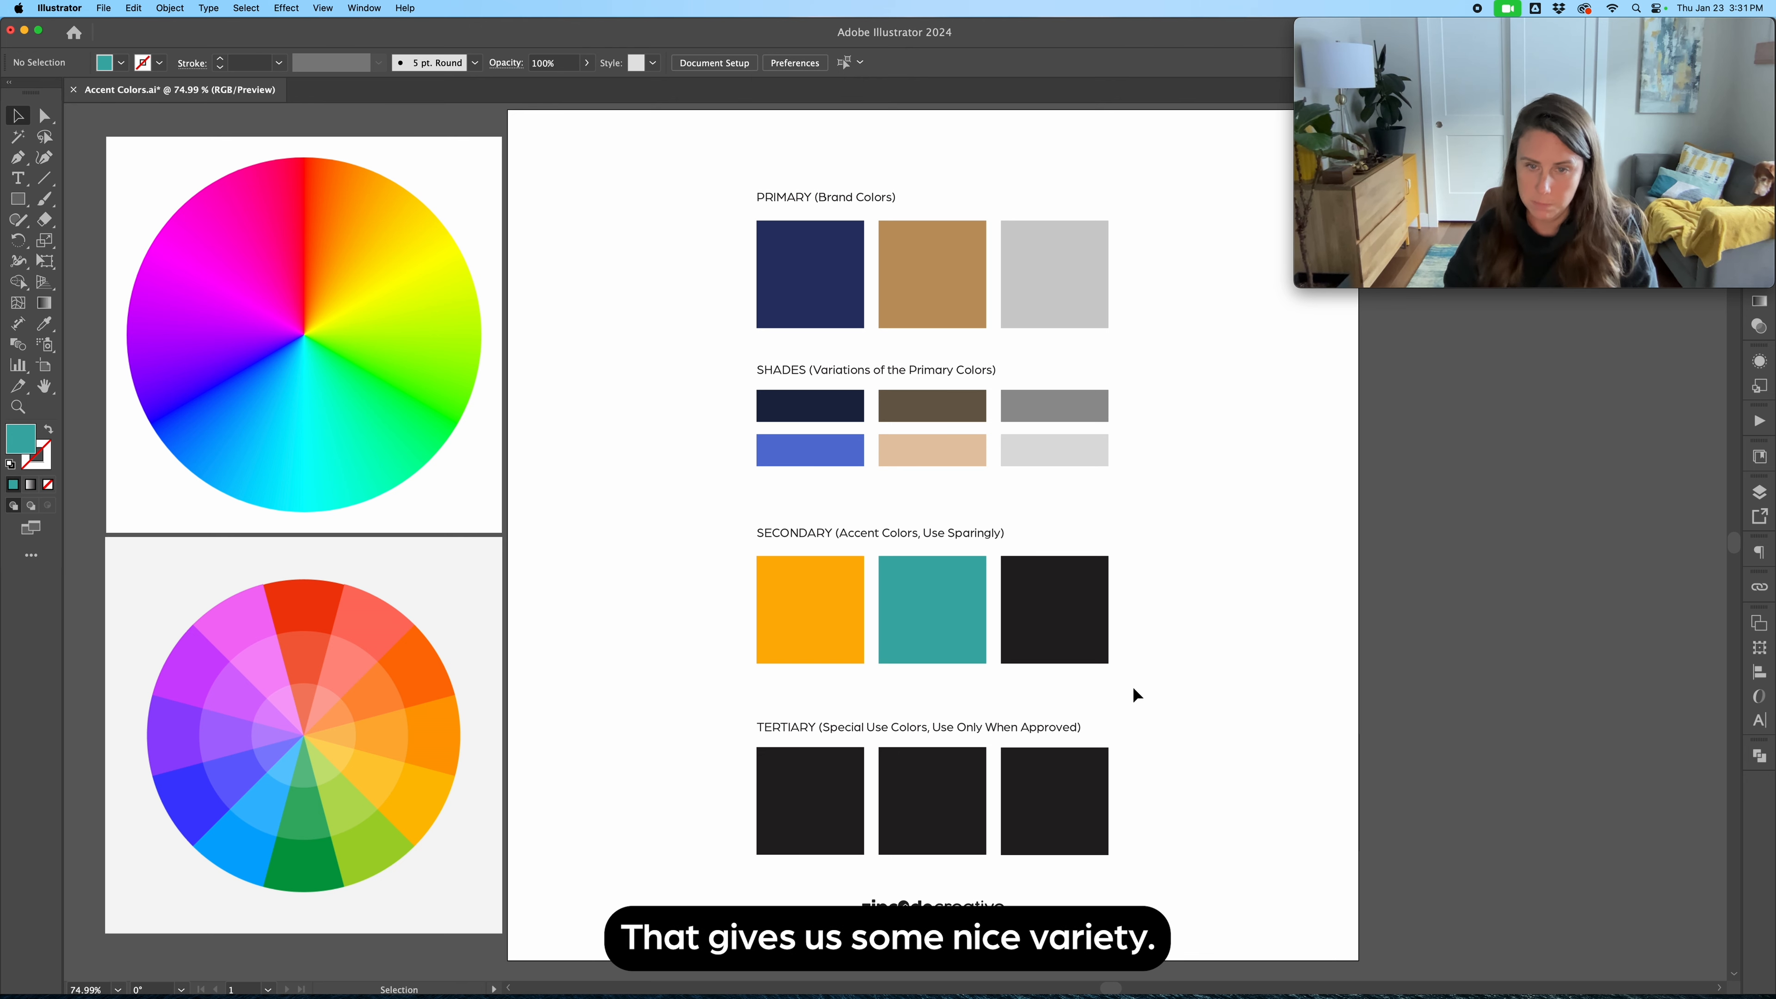
{"action": "left_click", "coordinate": [1101, 629]}
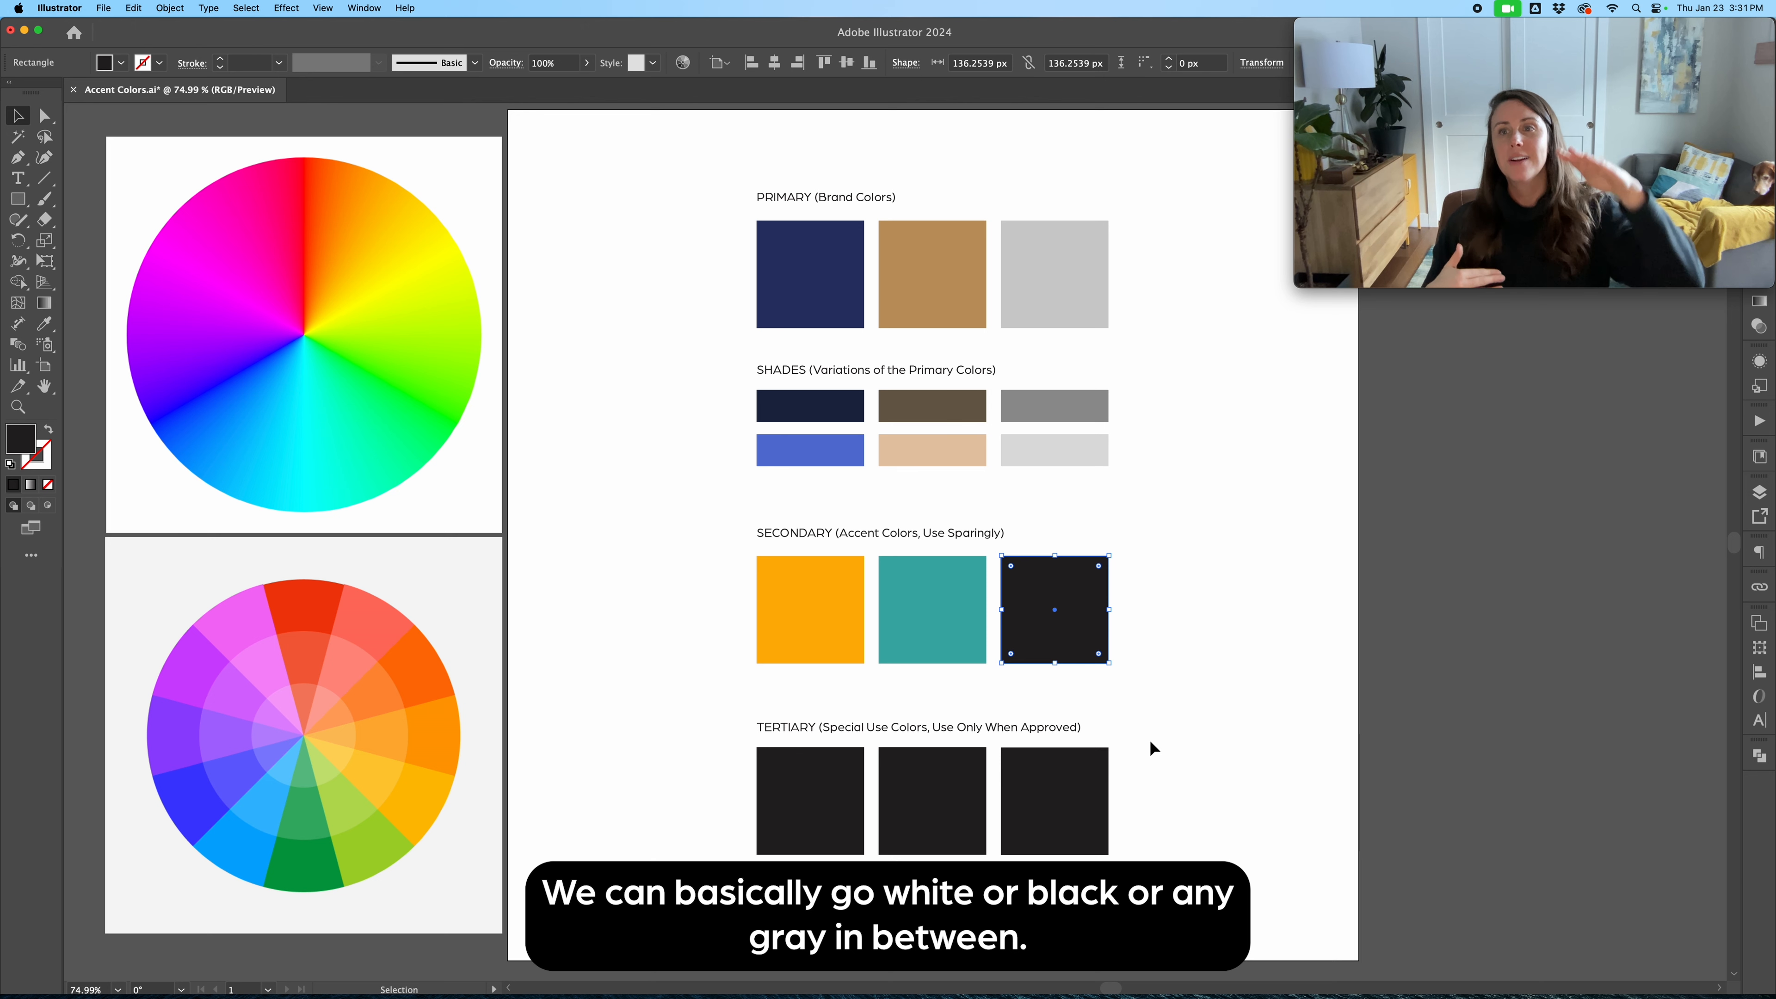
{"action": "left_click", "coordinate": [1181, 709]}
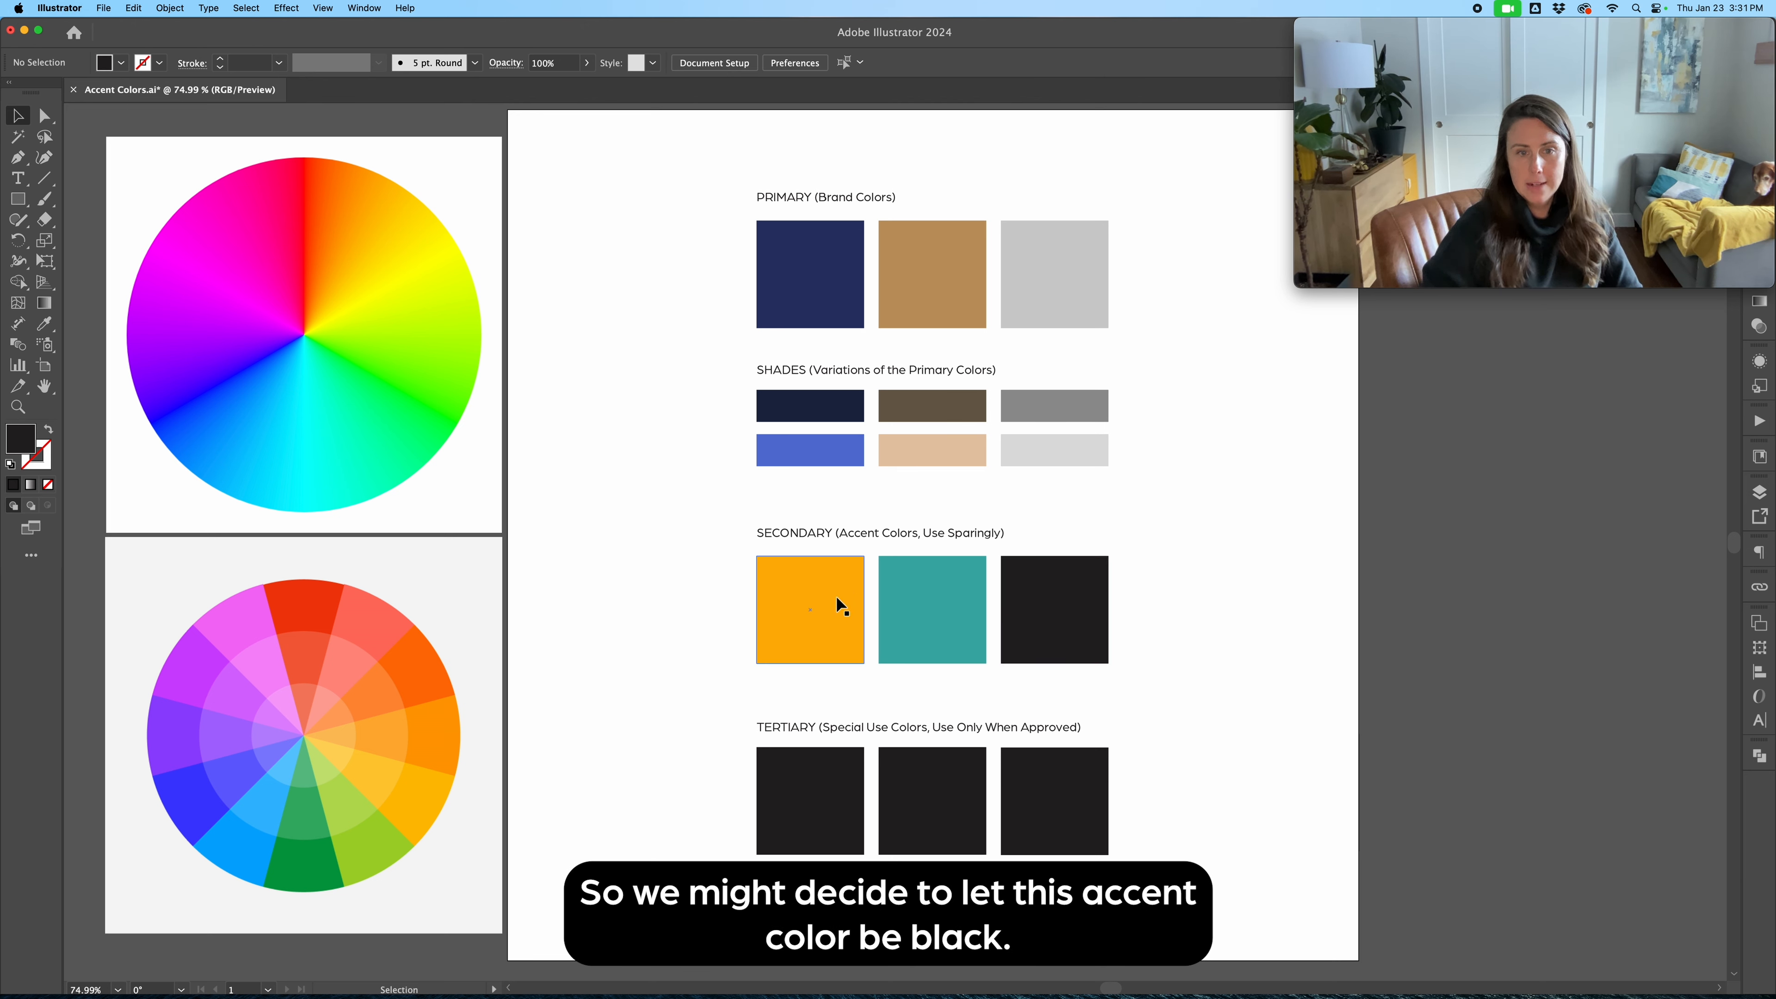
{"action": "left_click", "coordinate": [1055, 625]}
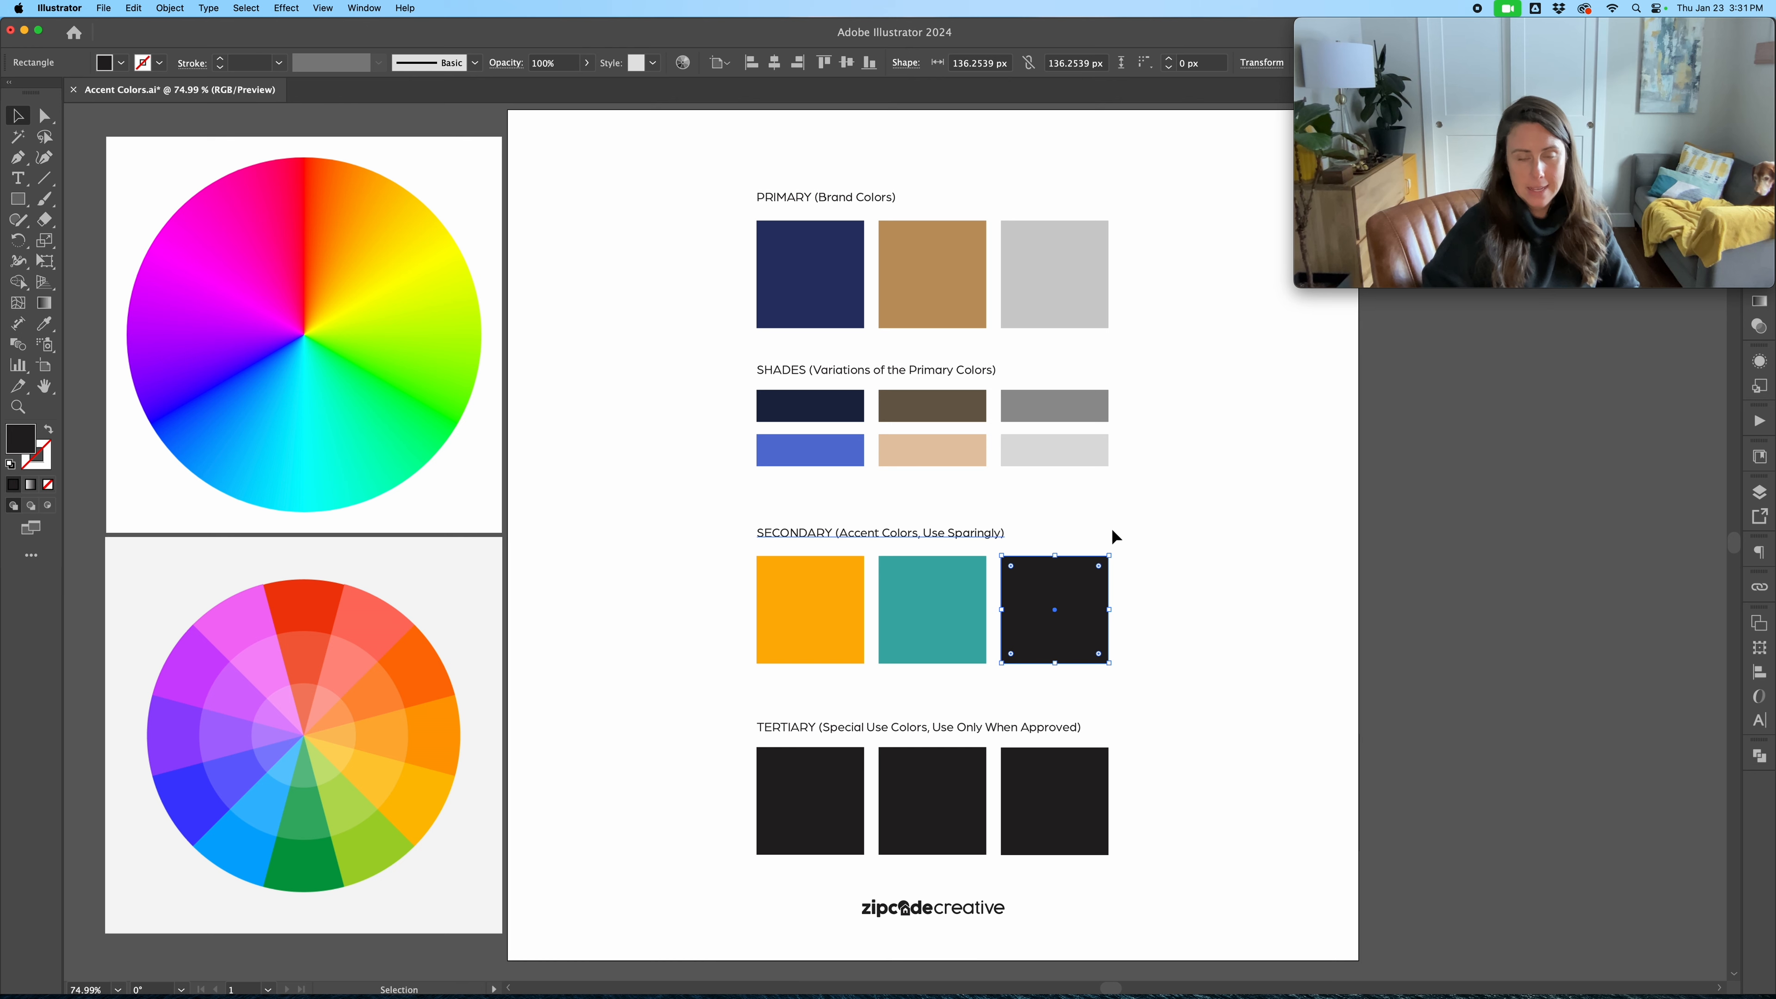
{"action": "left_click", "coordinate": [1119, 602]}
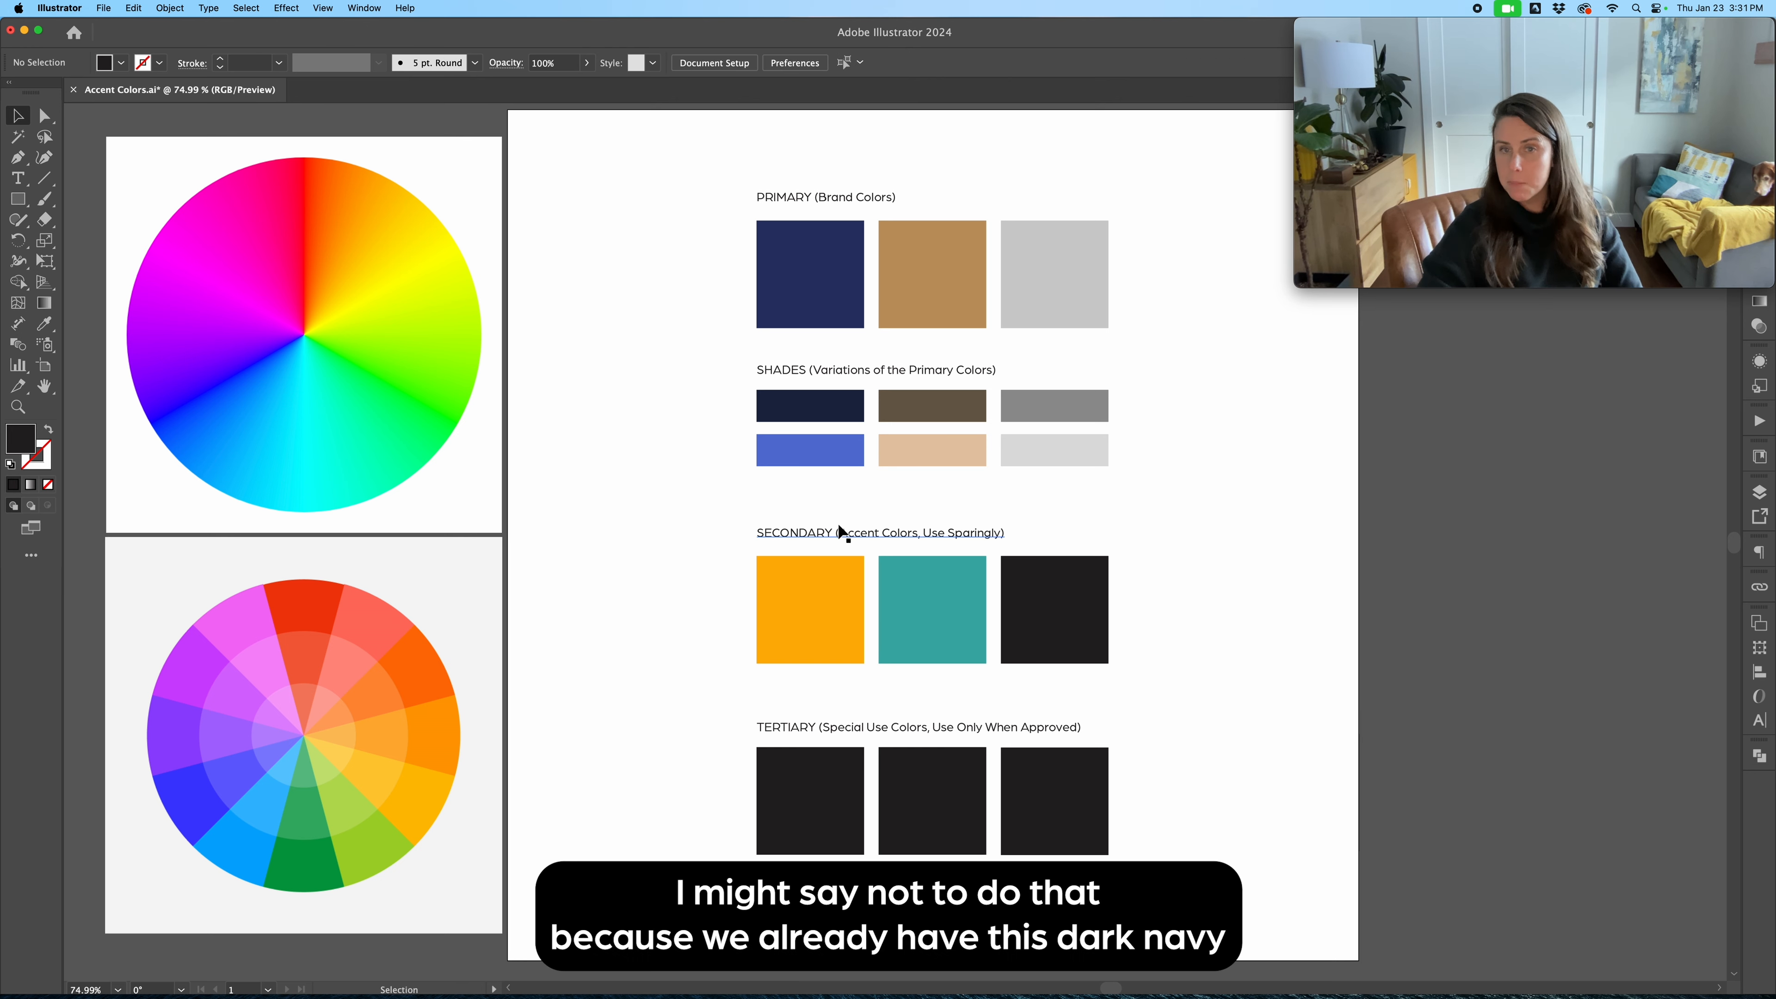
{"action": "left_click", "coordinate": [802, 416]}
{"action": "left_click", "coordinate": [725, 409]}
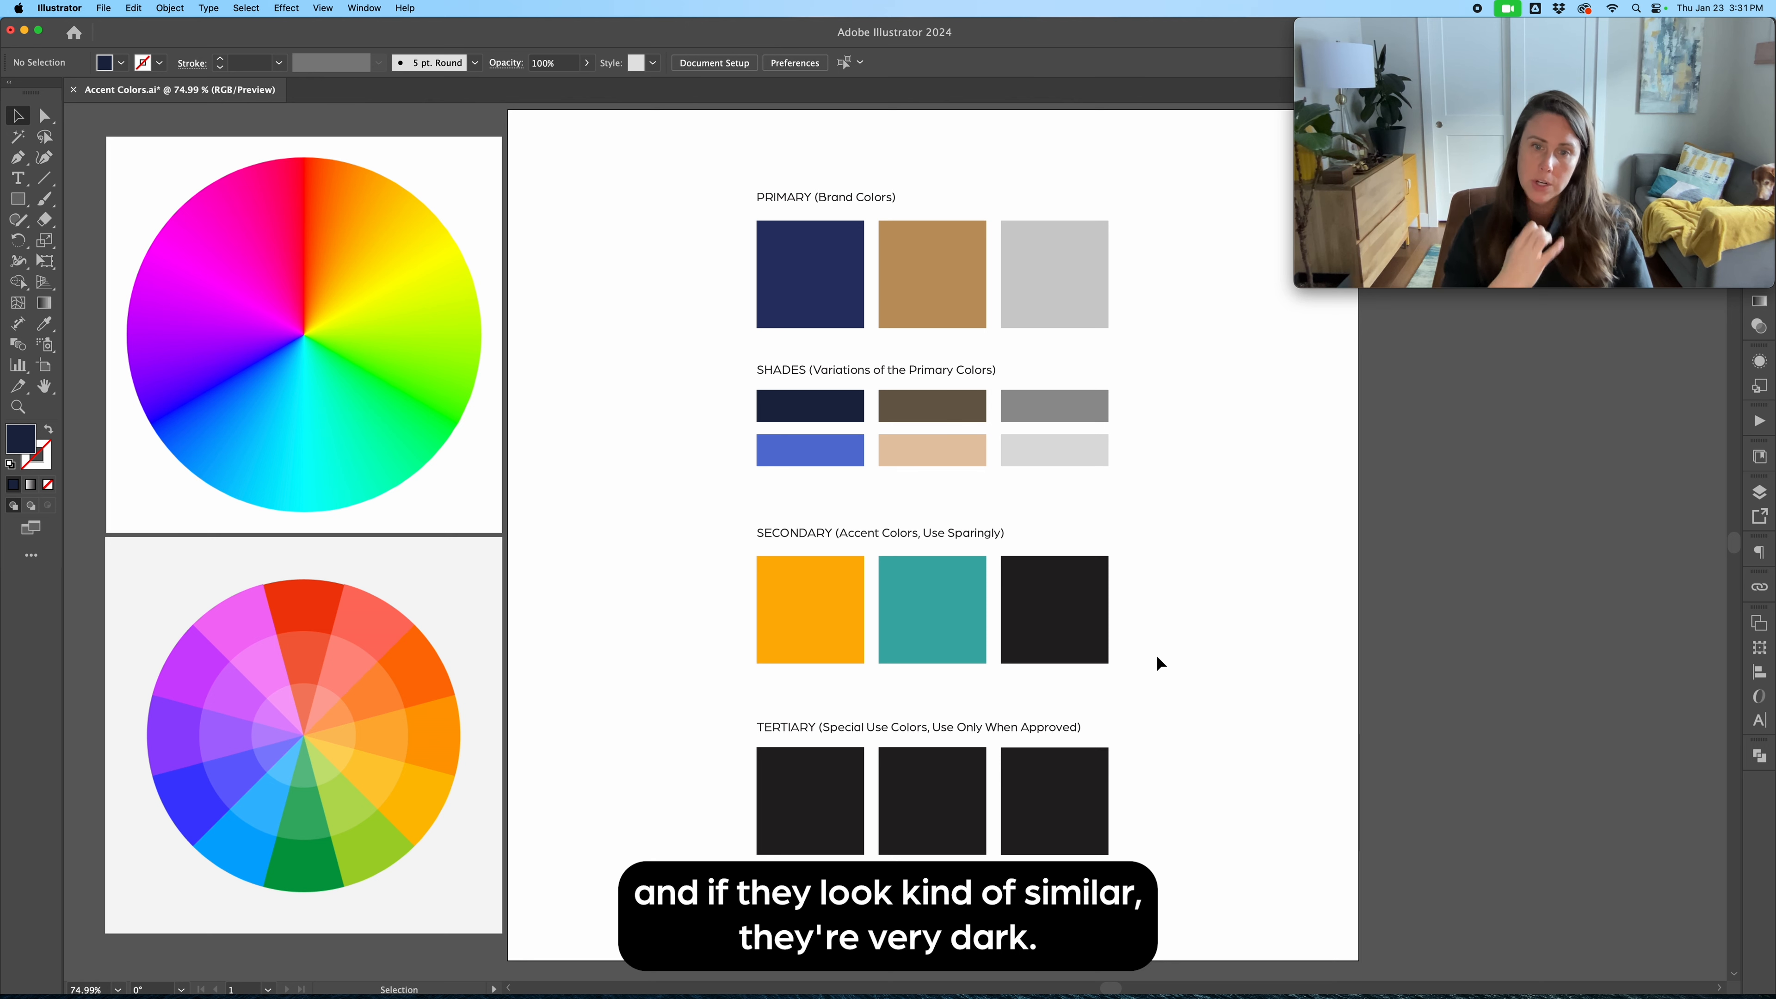
Step: Give the third secondary square the default white fill with a 1 pt black stroke
{"action": "left_click", "coordinate": [1021, 635]}
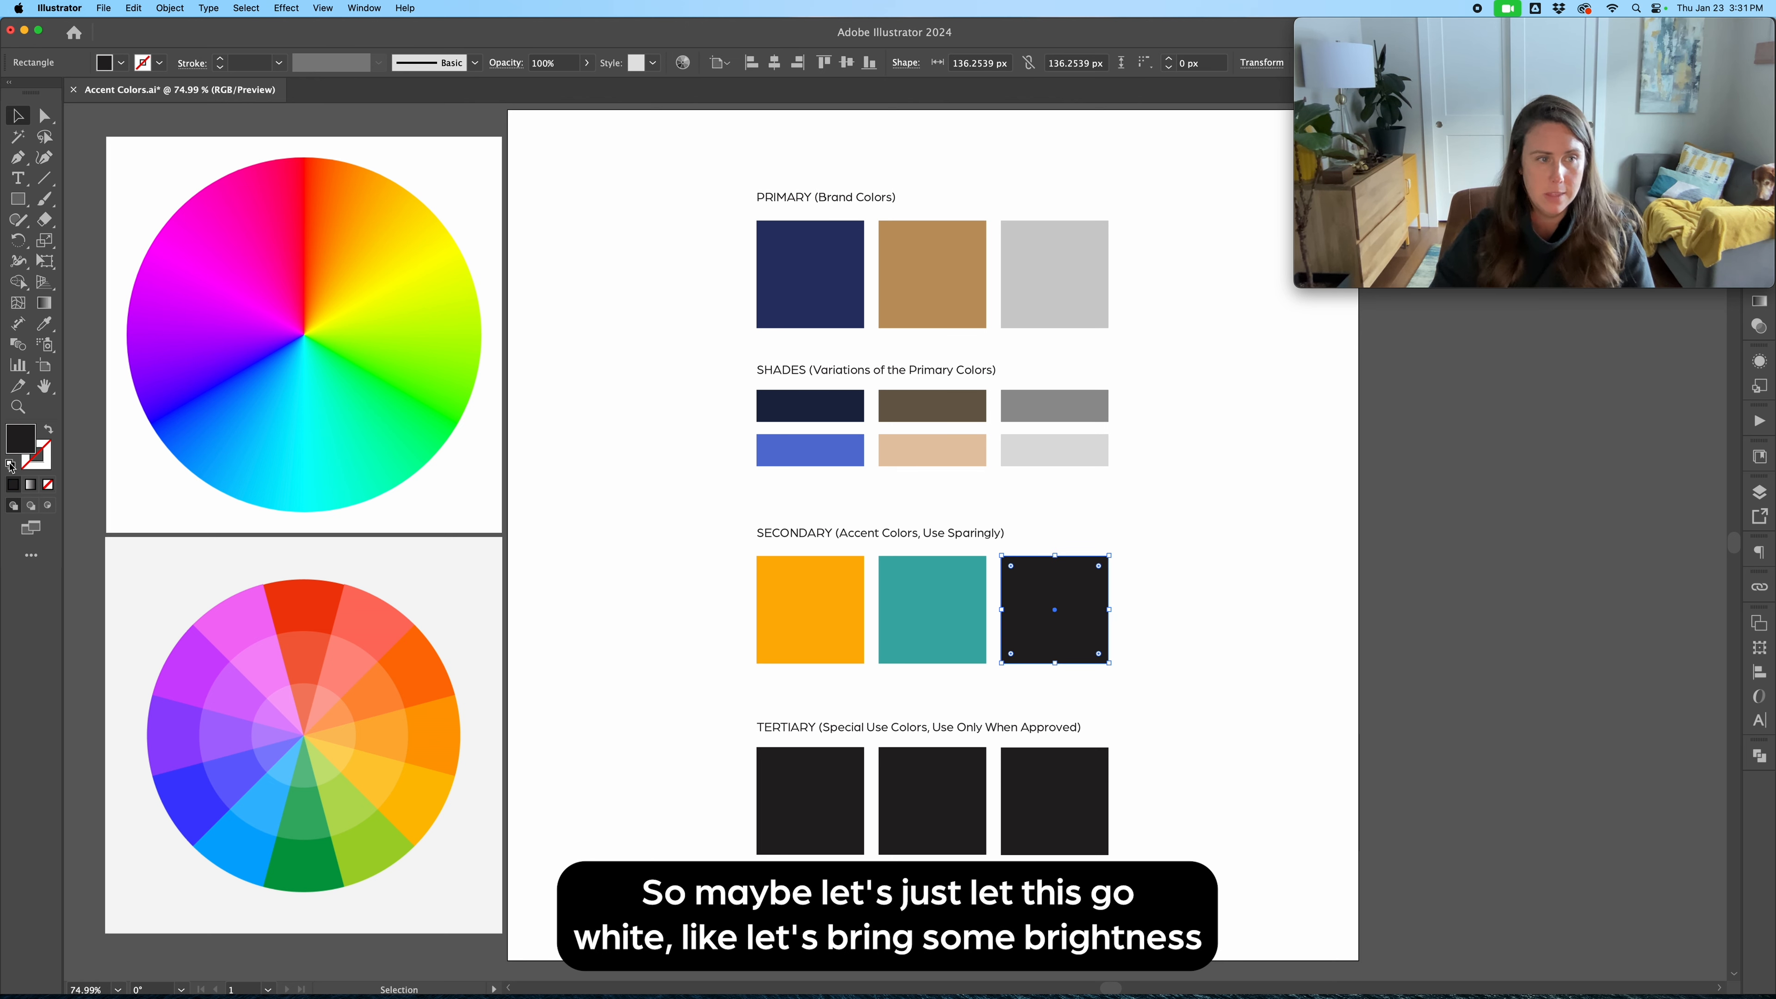
{"action": "left_click", "coordinate": [10, 464]}
{"action": "left_click", "coordinate": [624, 645]}
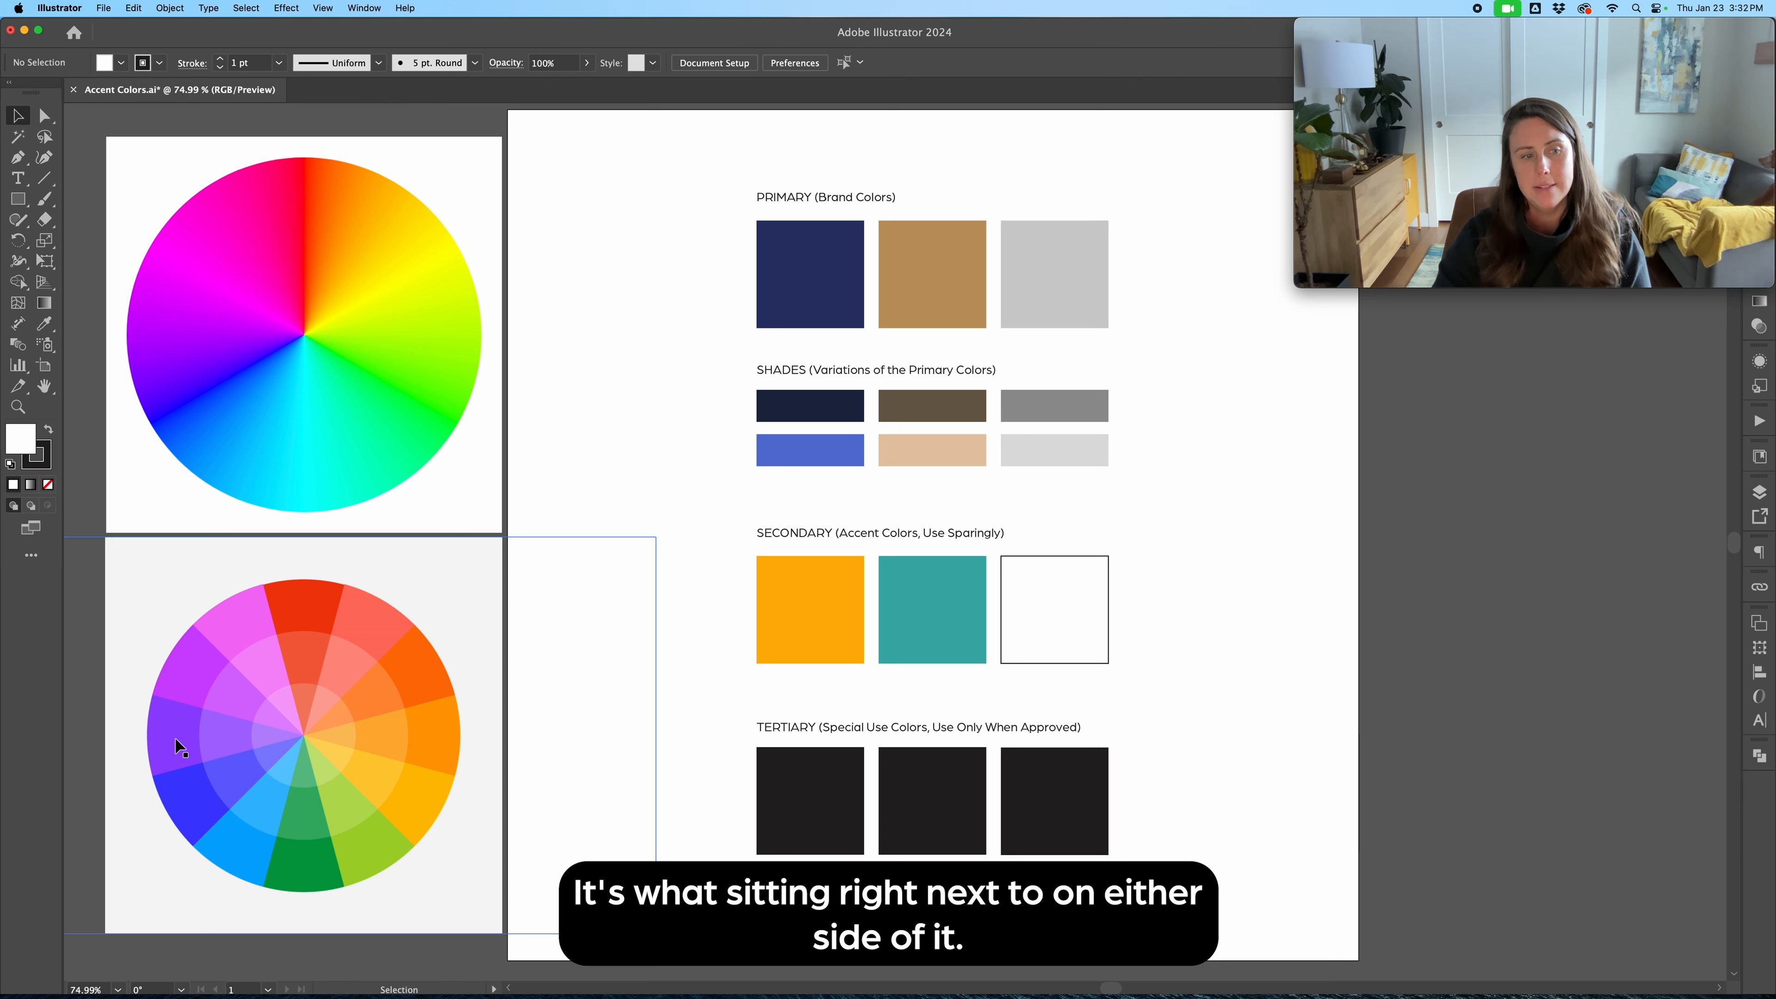
Step: Move the segmented color wheel down by about 7 px
{"action": "left_click", "coordinate": [180, 747]}
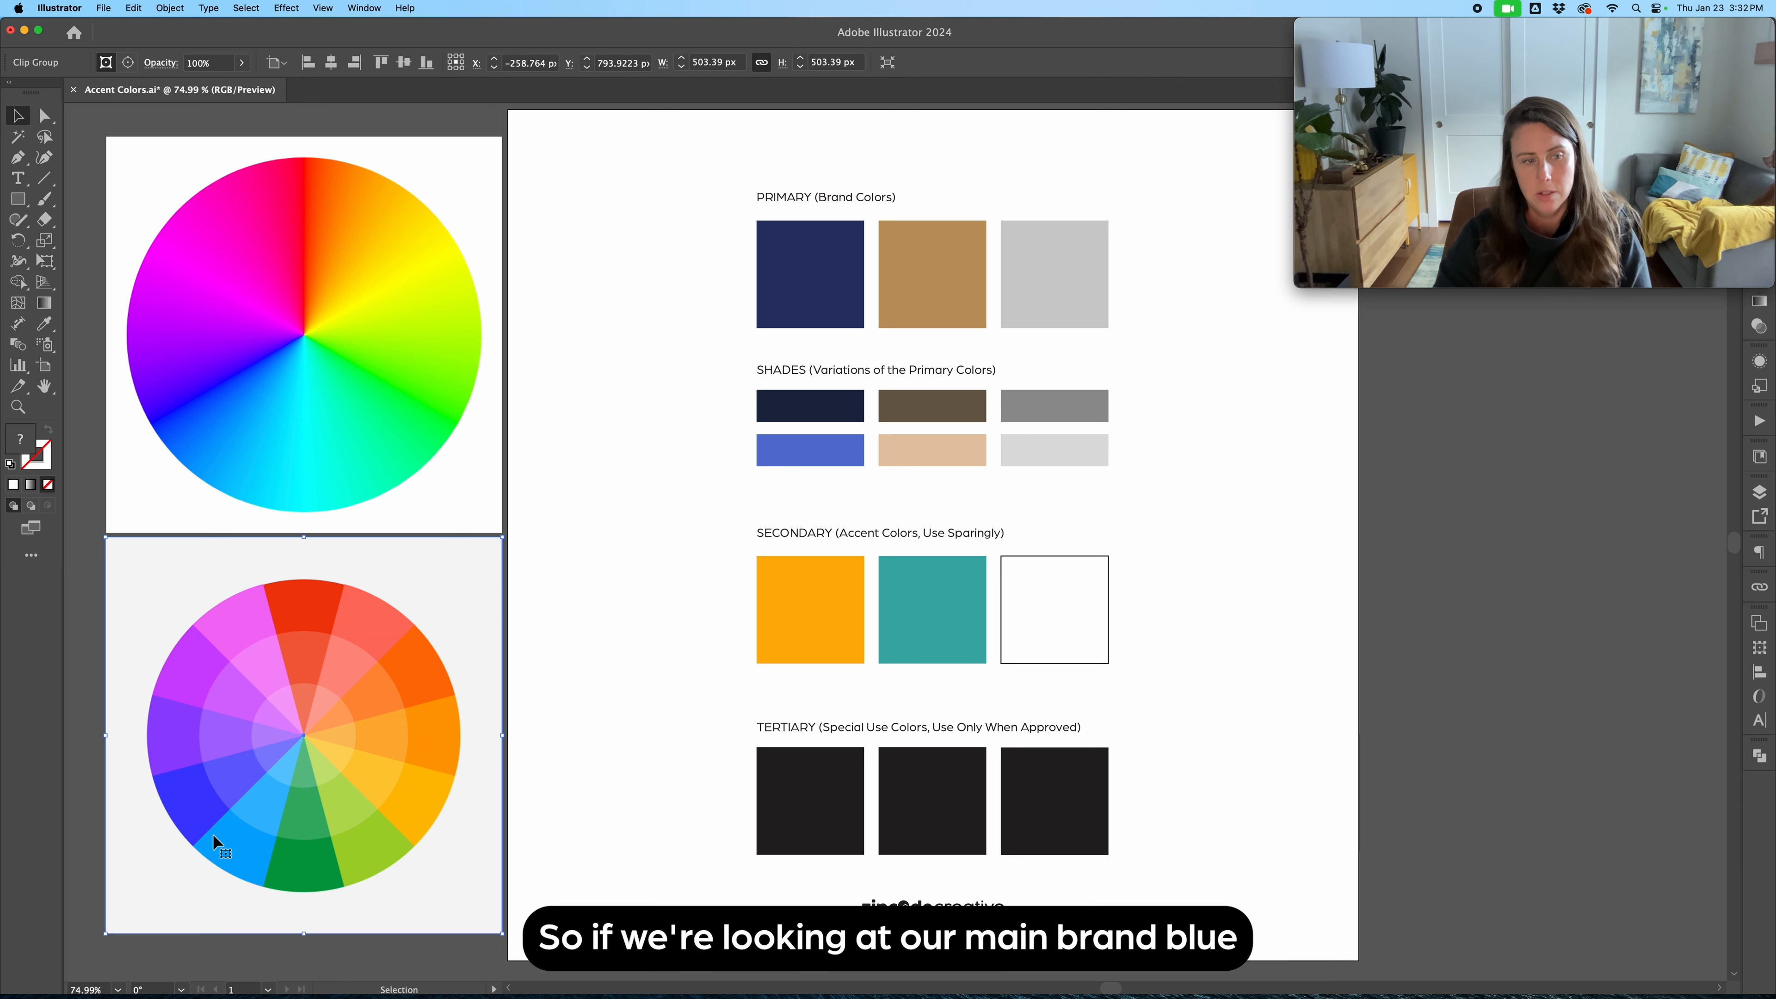
{"action": "mouse_move", "coordinate": [144, 840]}
{"action": "left_mouse_down"}
{"action": "mouse_move", "coordinate": [193, 804]}
{"action": "mouse_move", "coordinate": [139, 829]}
{"action": "left_mouse_up"}
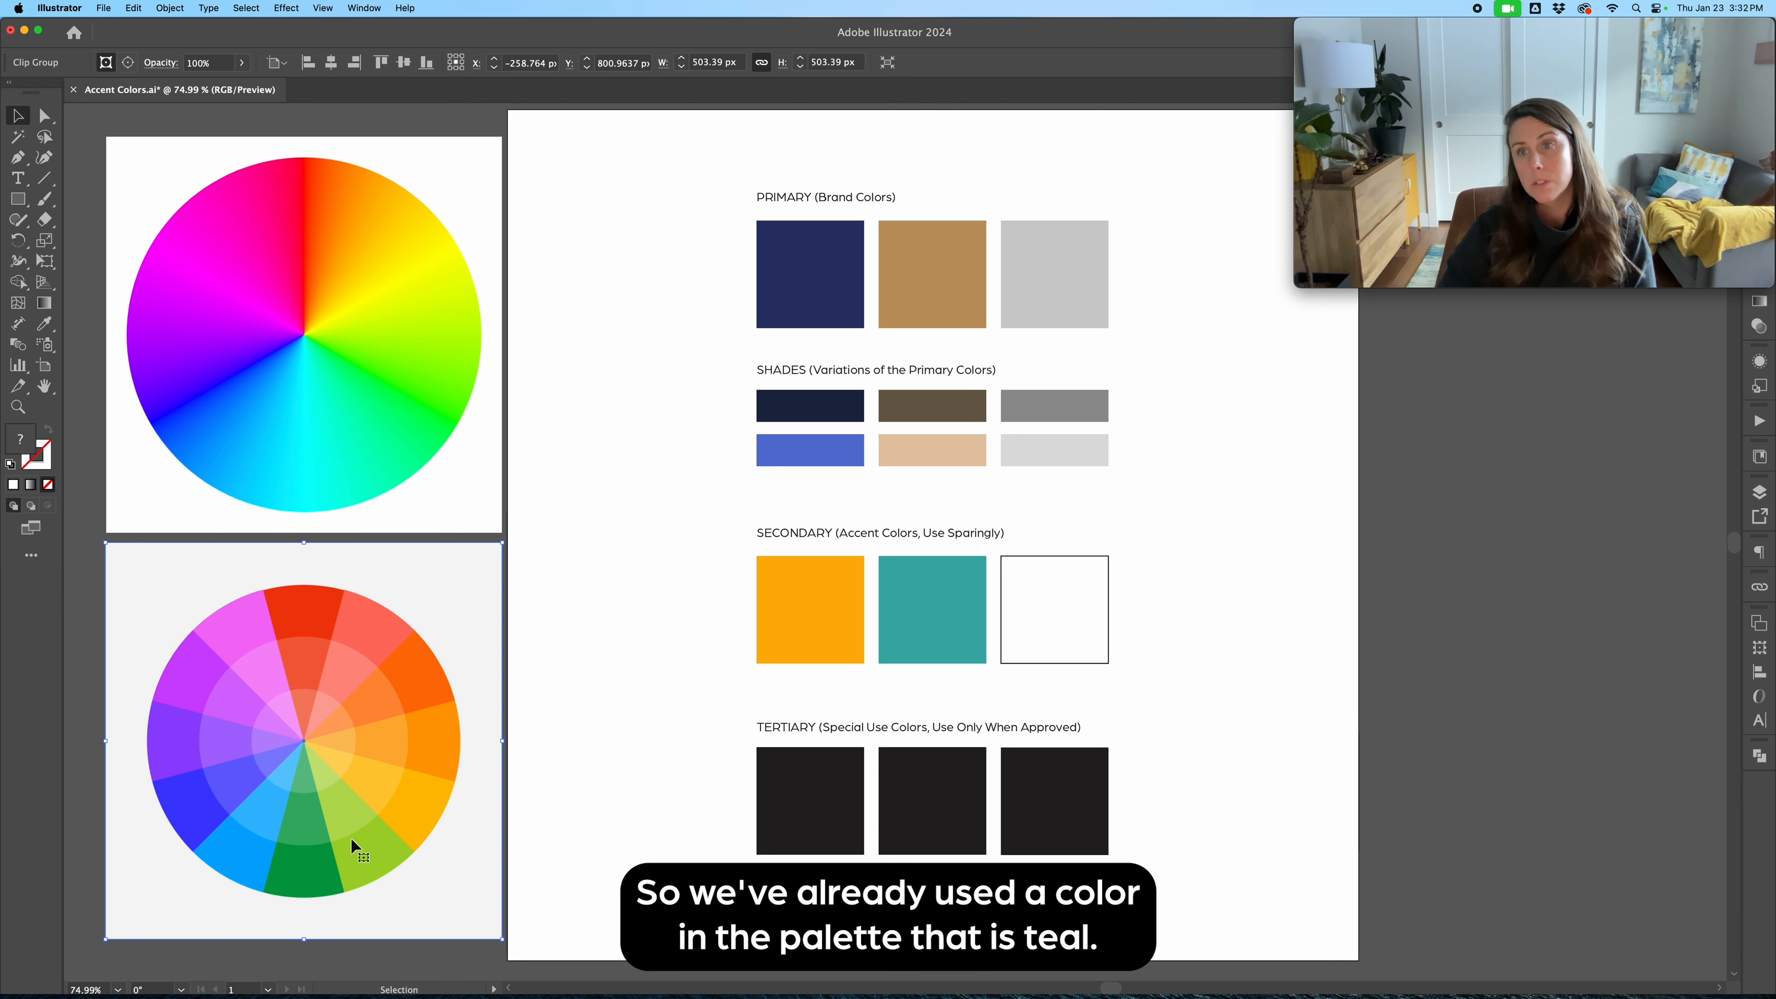
{"action": "left_click", "coordinate": [622, 729]}
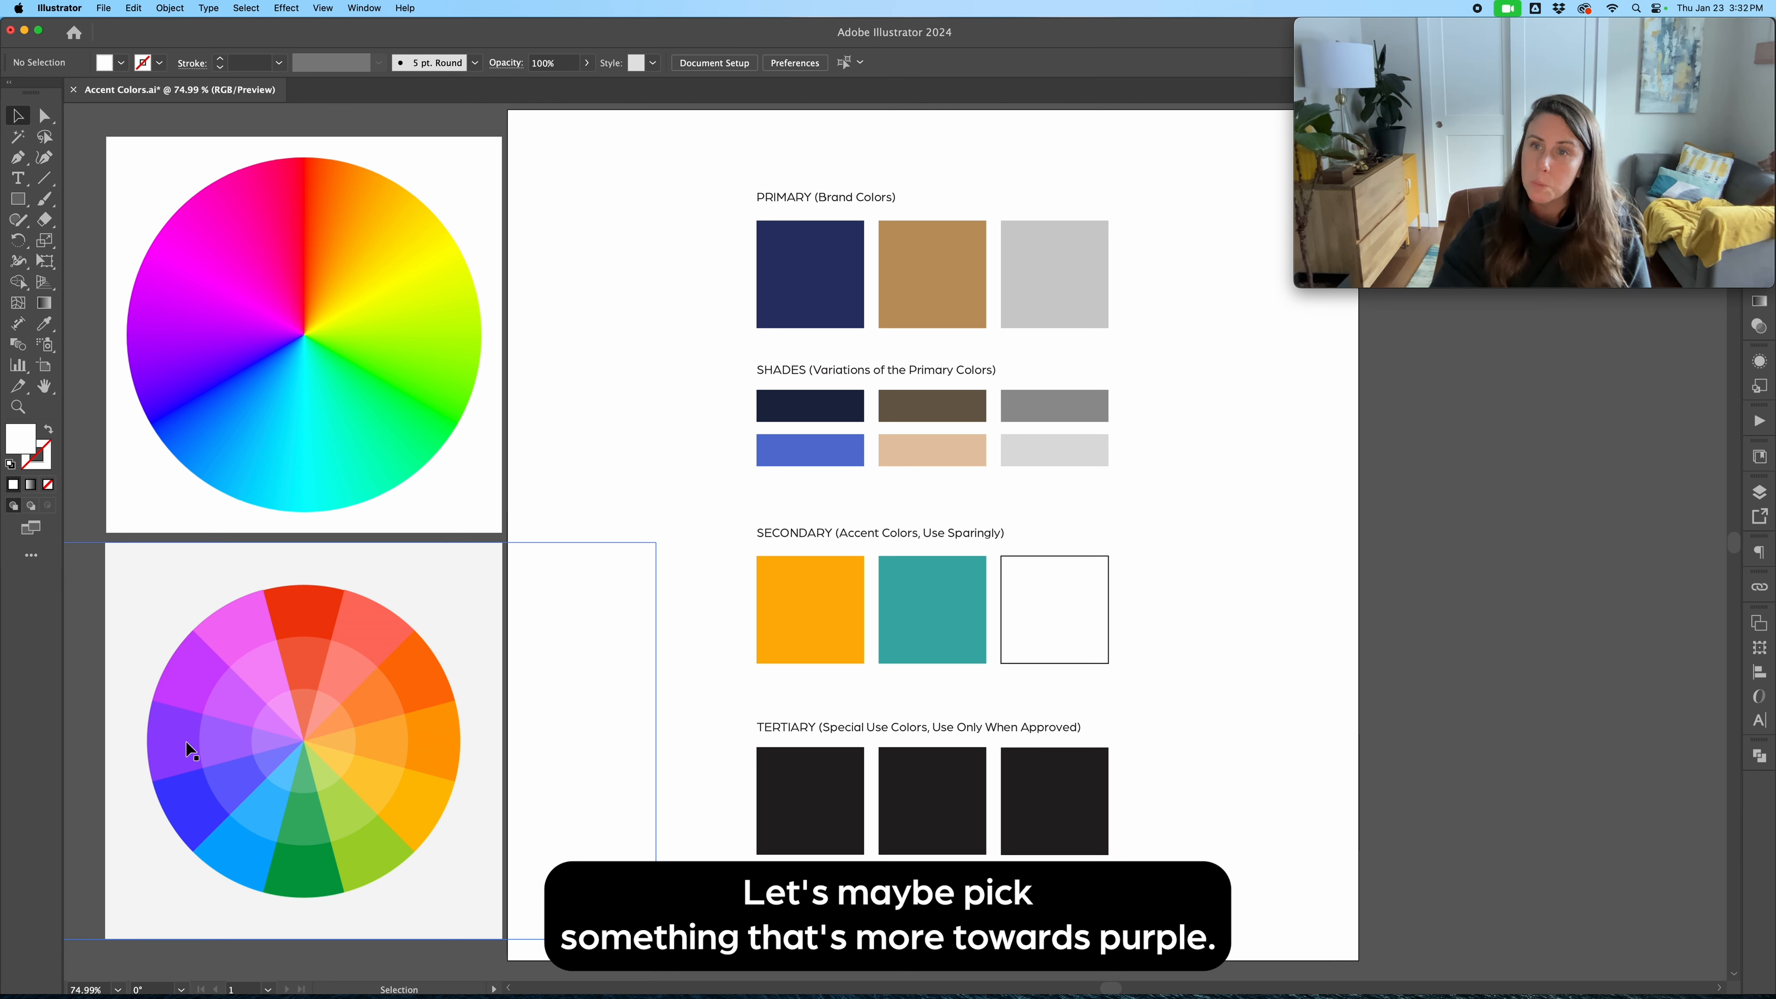
Step: Recolor the first tertiary square to purple 7d21bf at hue 276°, and switch it to the closest web-safe color, 6633cc
{"action": "left_click", "coordinate": [841, 813]}
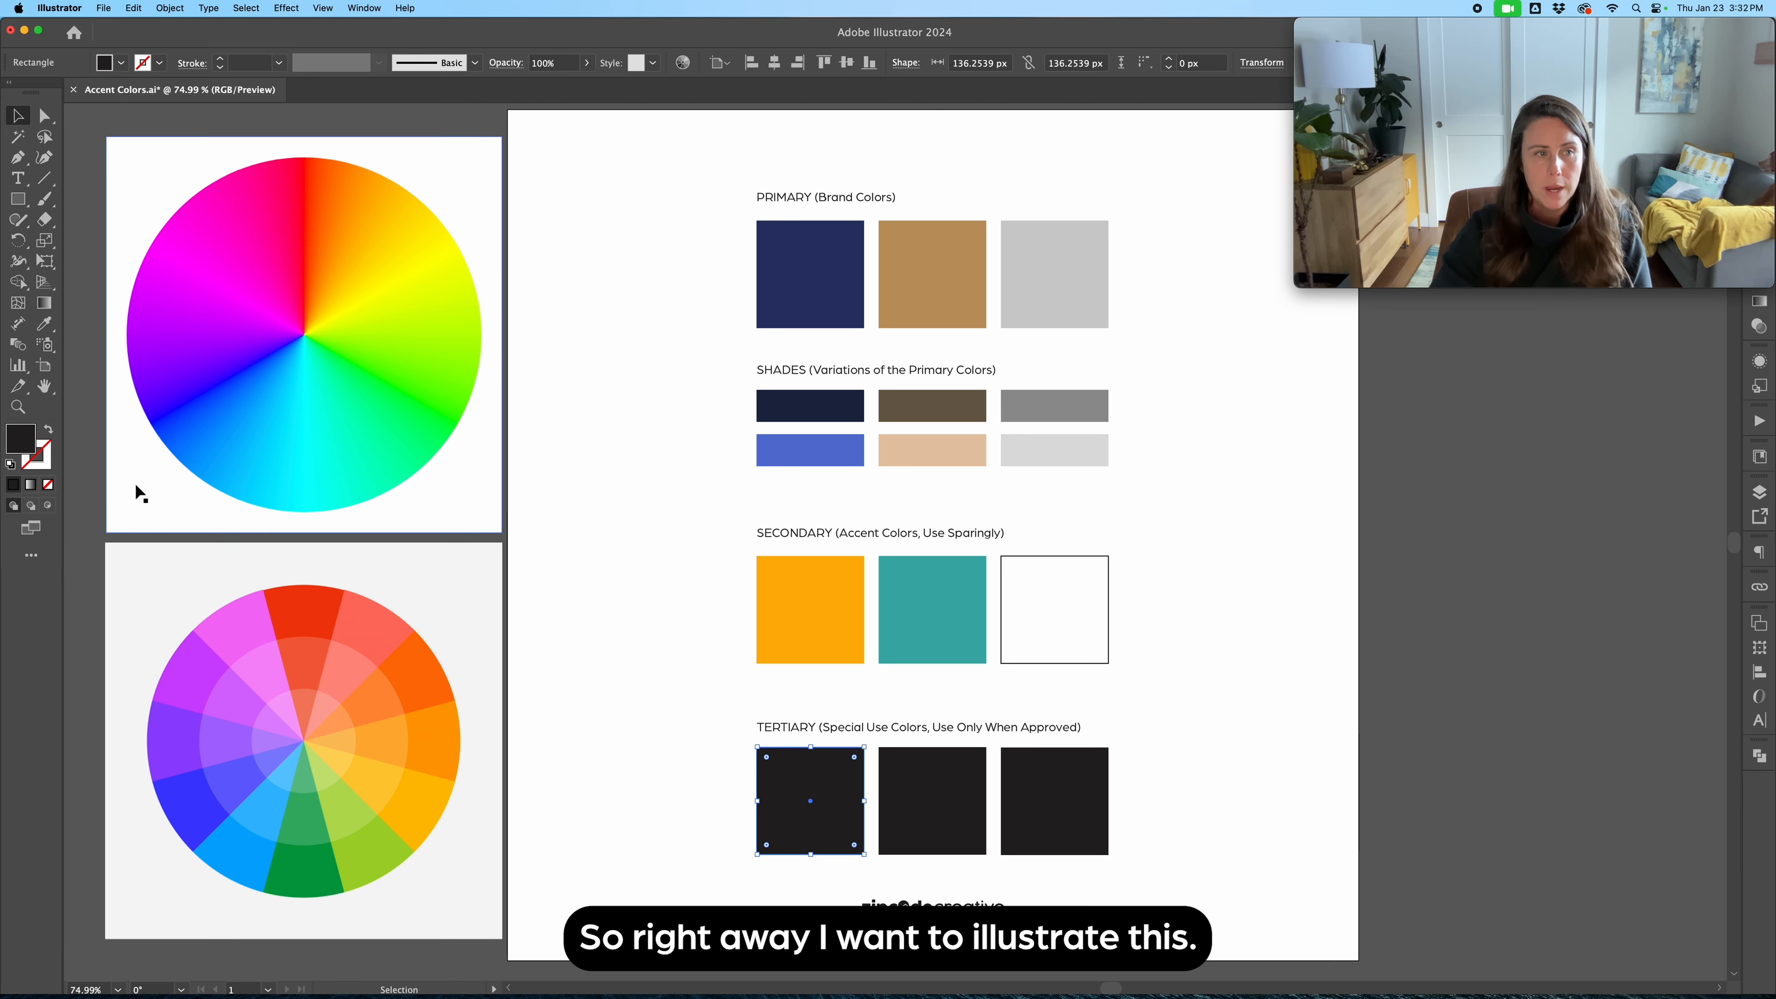
{"action": "double_click", "coordinate": [19, 439]}
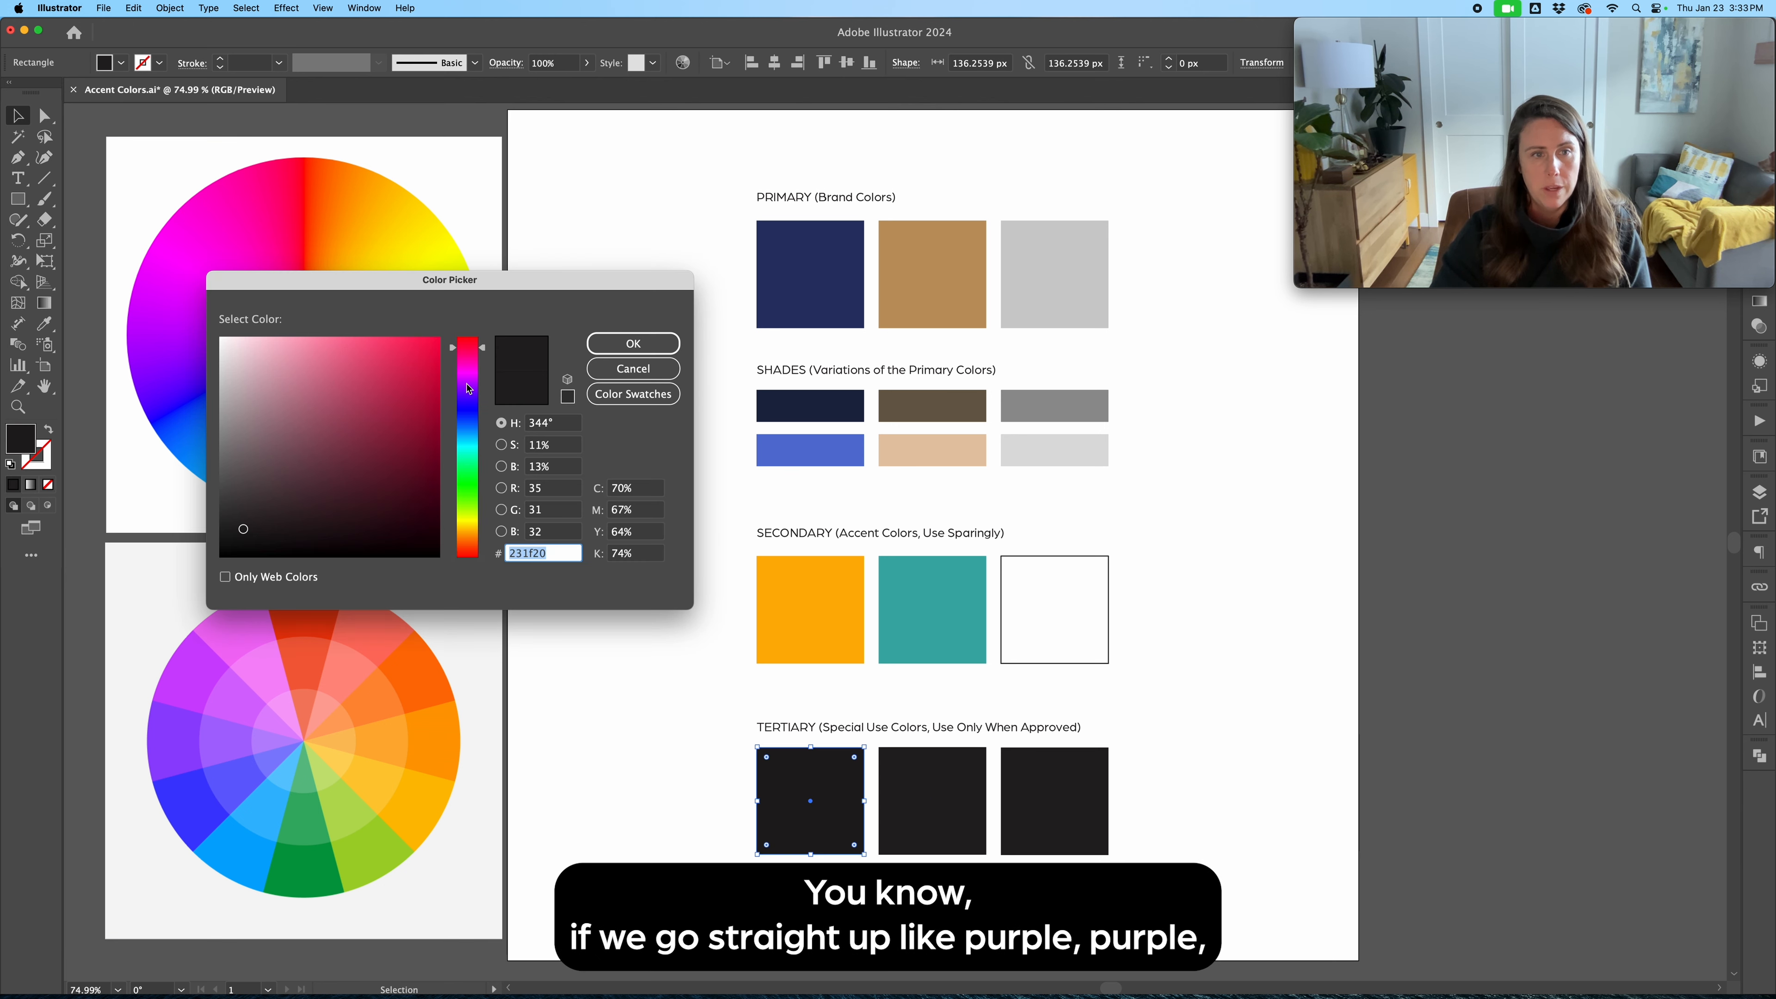
{"action": "left_click", "coordinate": [468, 389]}
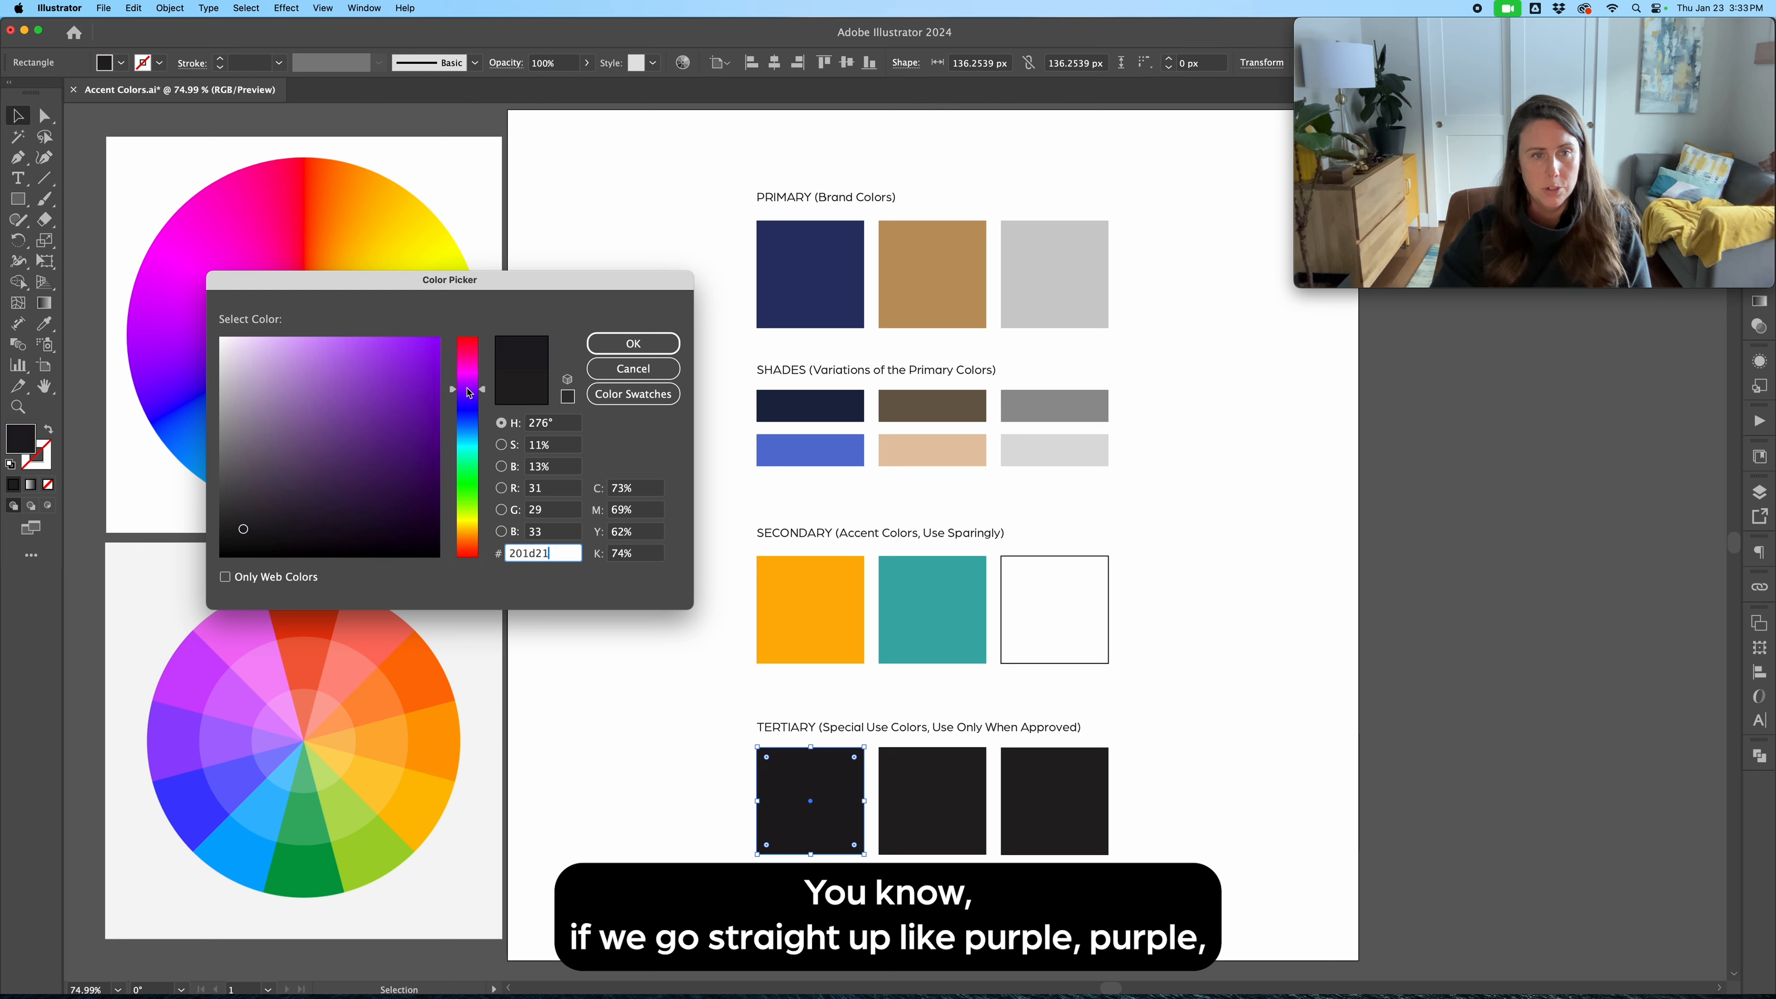
{"action": "left_click", "coordinate": [405, 391]}
{"action": "left_click", "coordinate": [475, 387]}
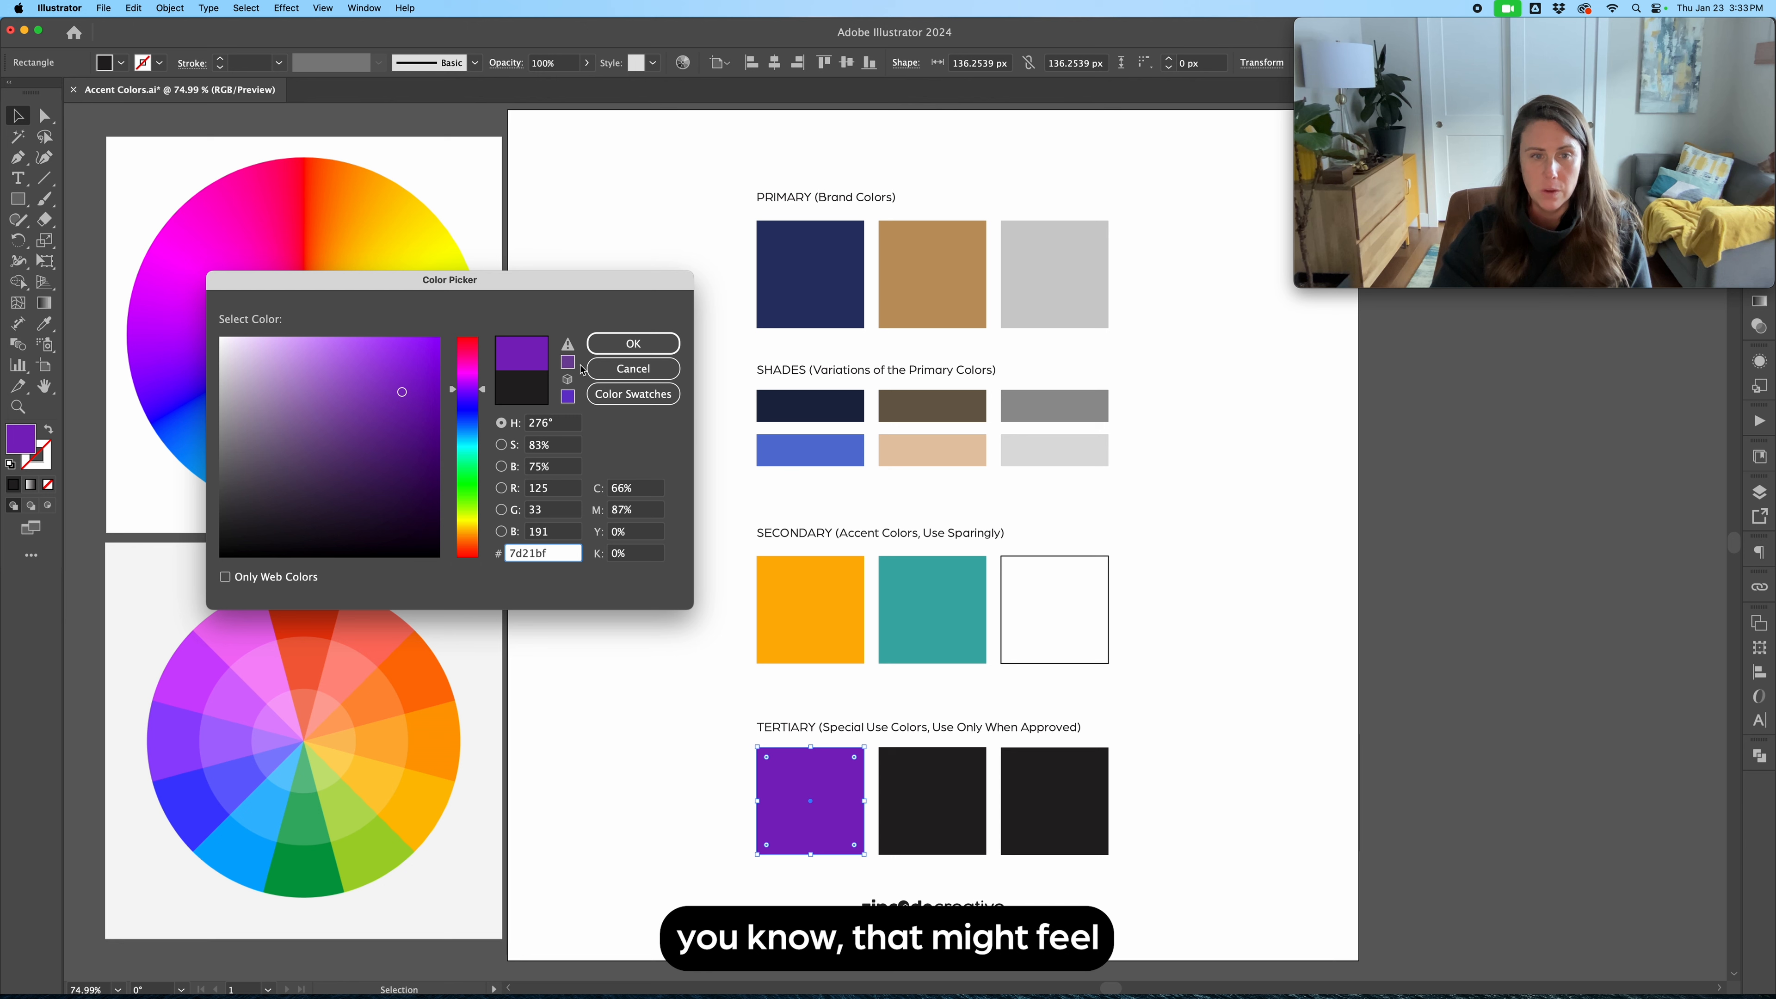
{"action": "left_click", "coordinate": [567, 396]}
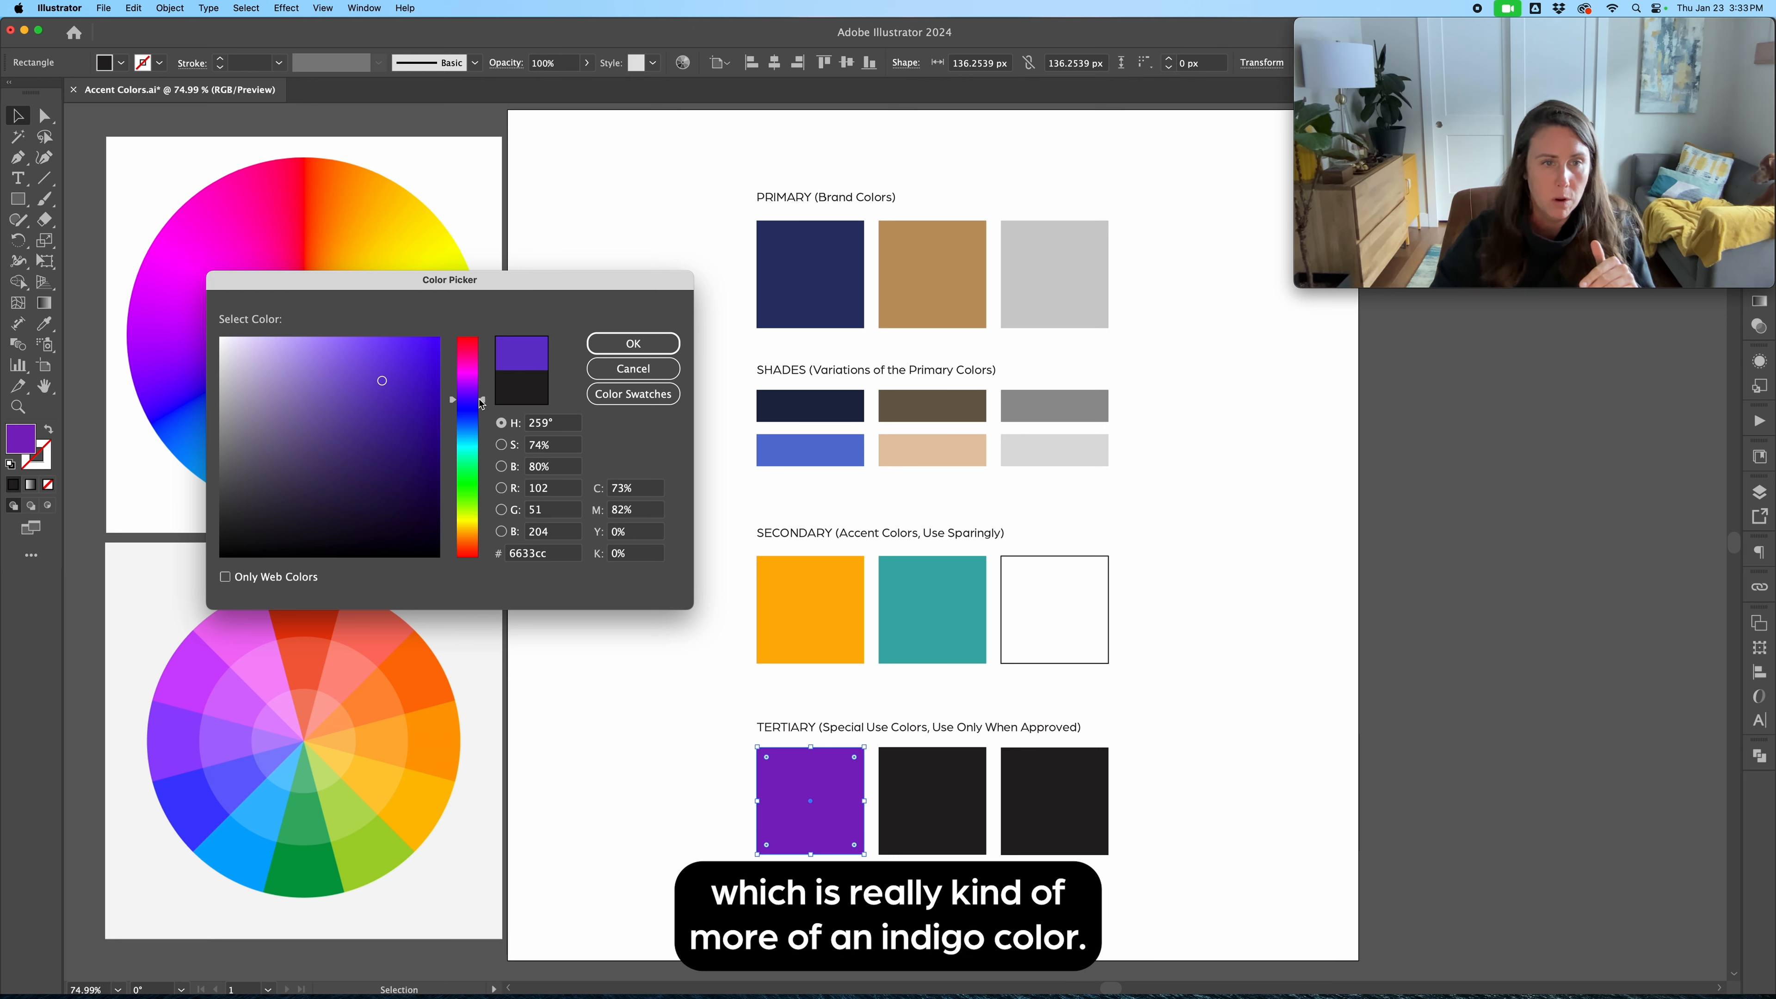
Step: Try bluer and more vivid tones for the first tertiary square, and lighten it to the pale lavender c3abff at hue 259°
{"action": "left_click_drag", "start_coordinate": [484, 399], "coordinate": [485, 403]}
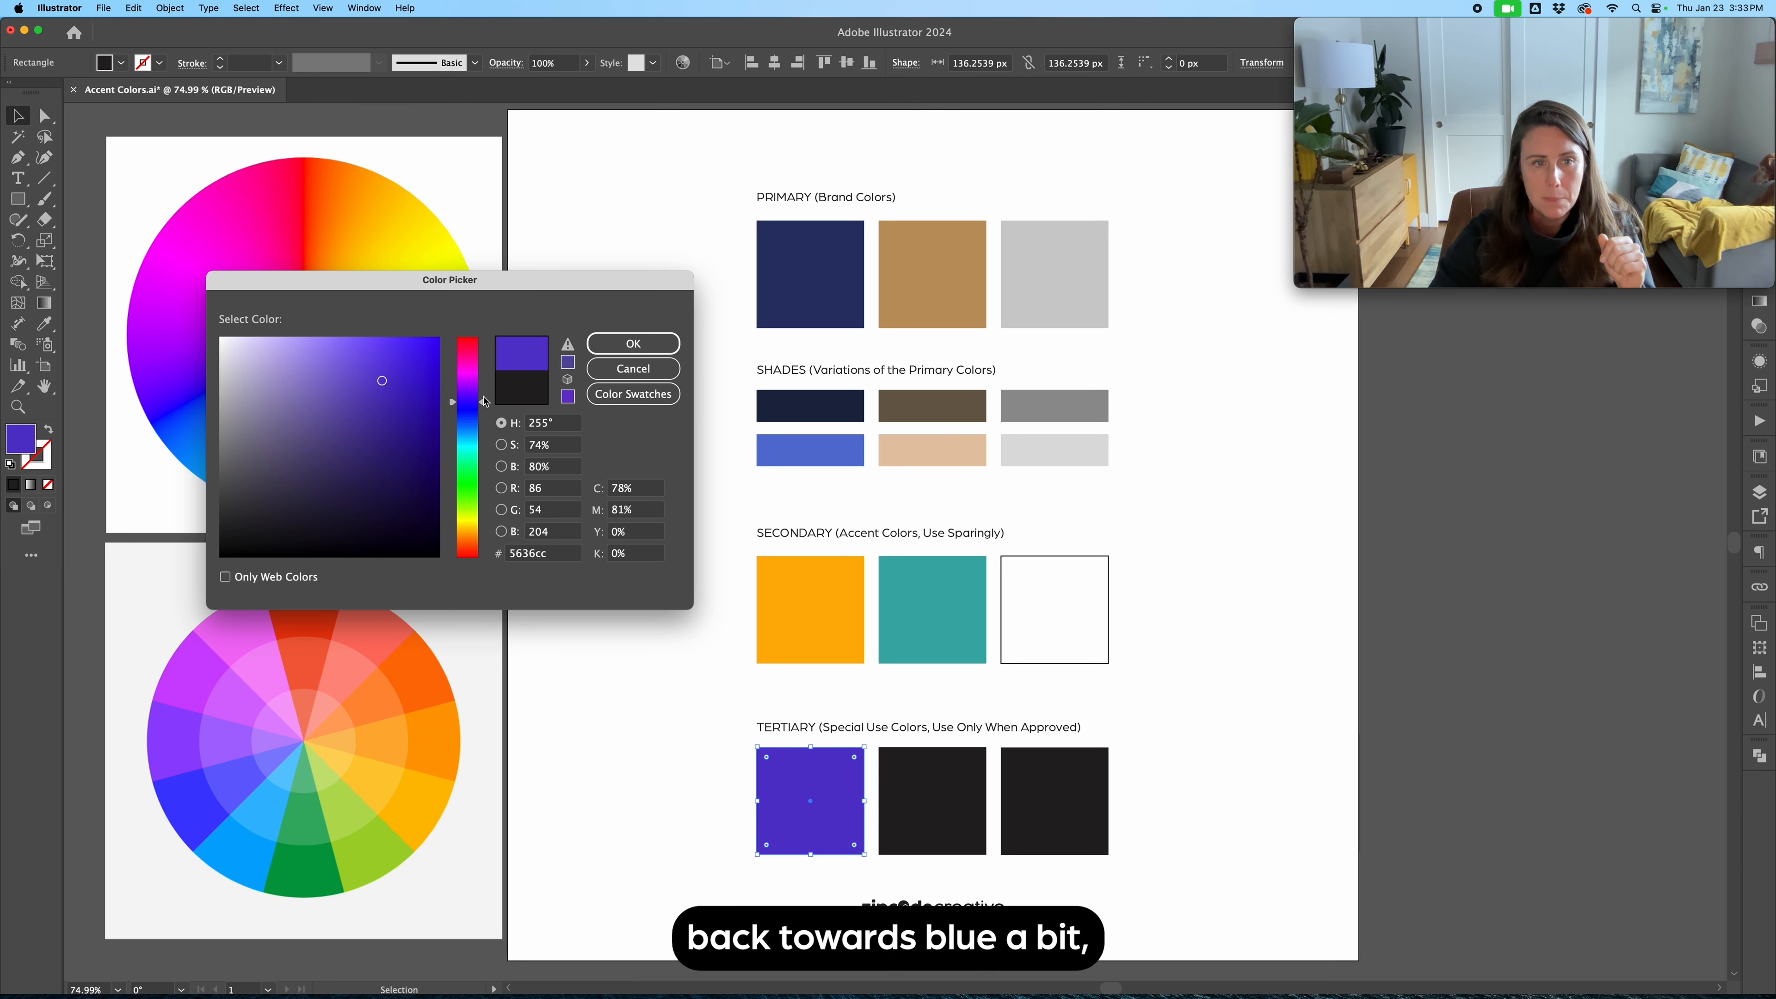
{"action": "left_click_drag", "start_coordinate": [407, 386], "coordinate": [400, 362]}
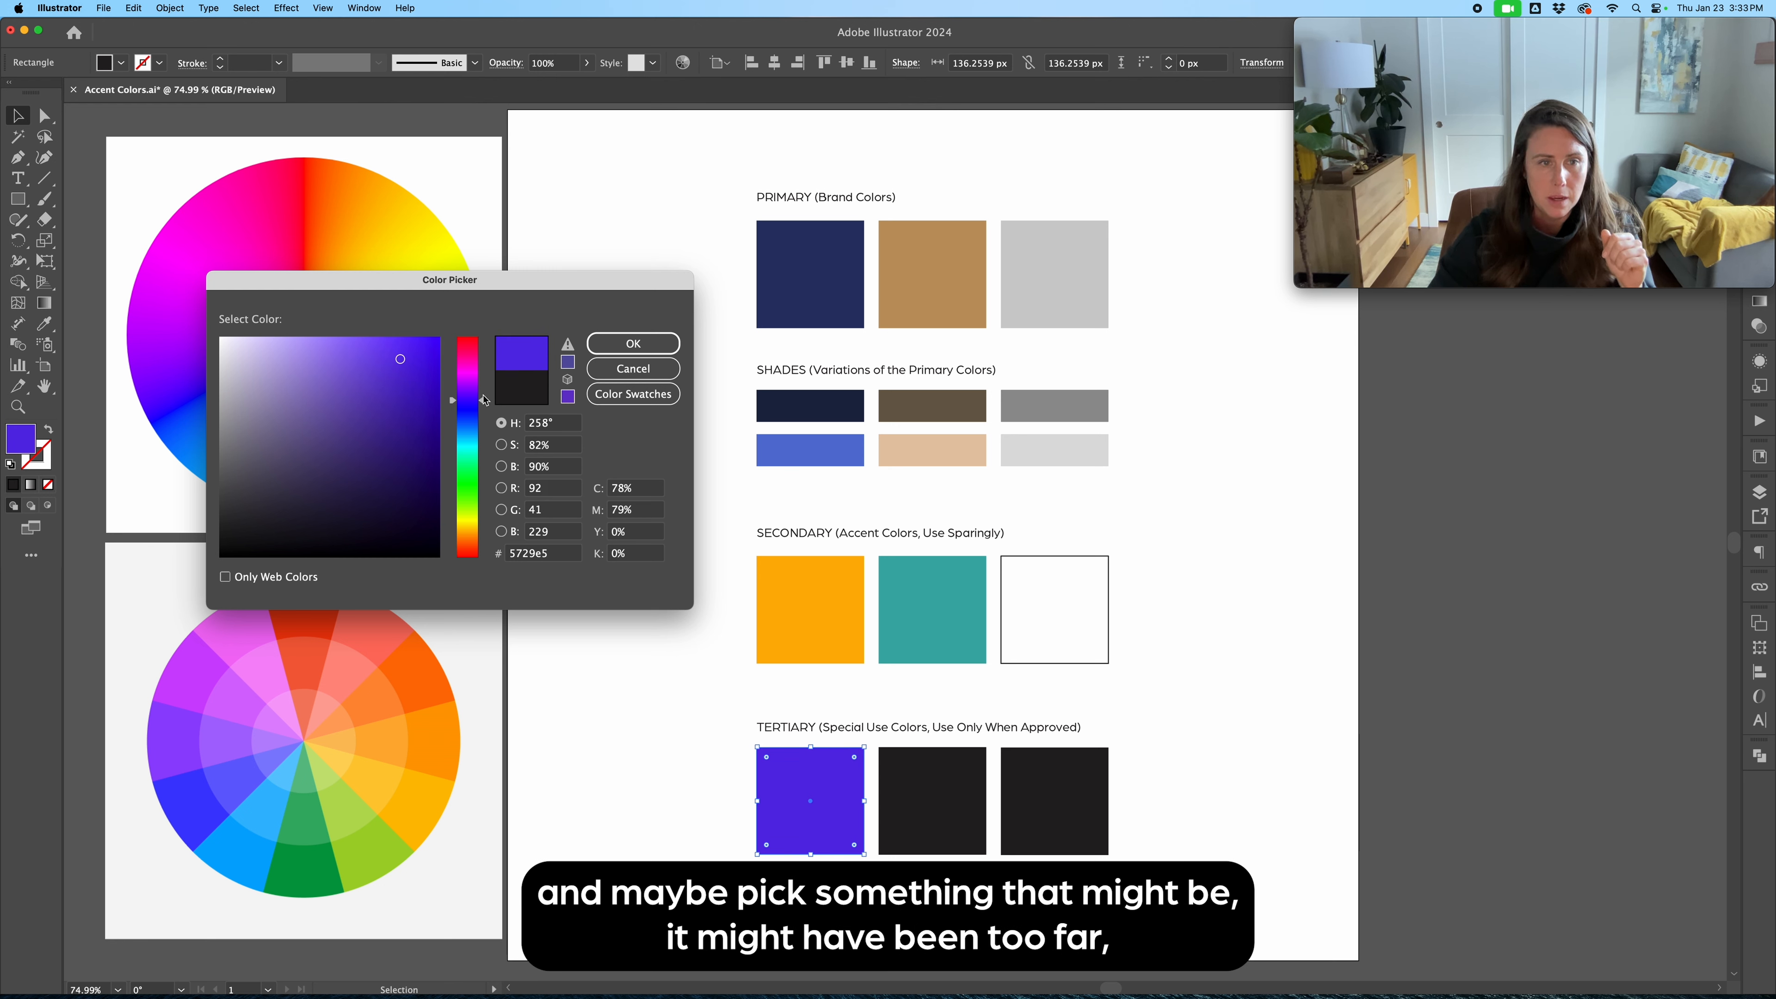
{"action": "left_click_drag", "start_coordinate": [485, 400], "coordinate": [485, 399]}
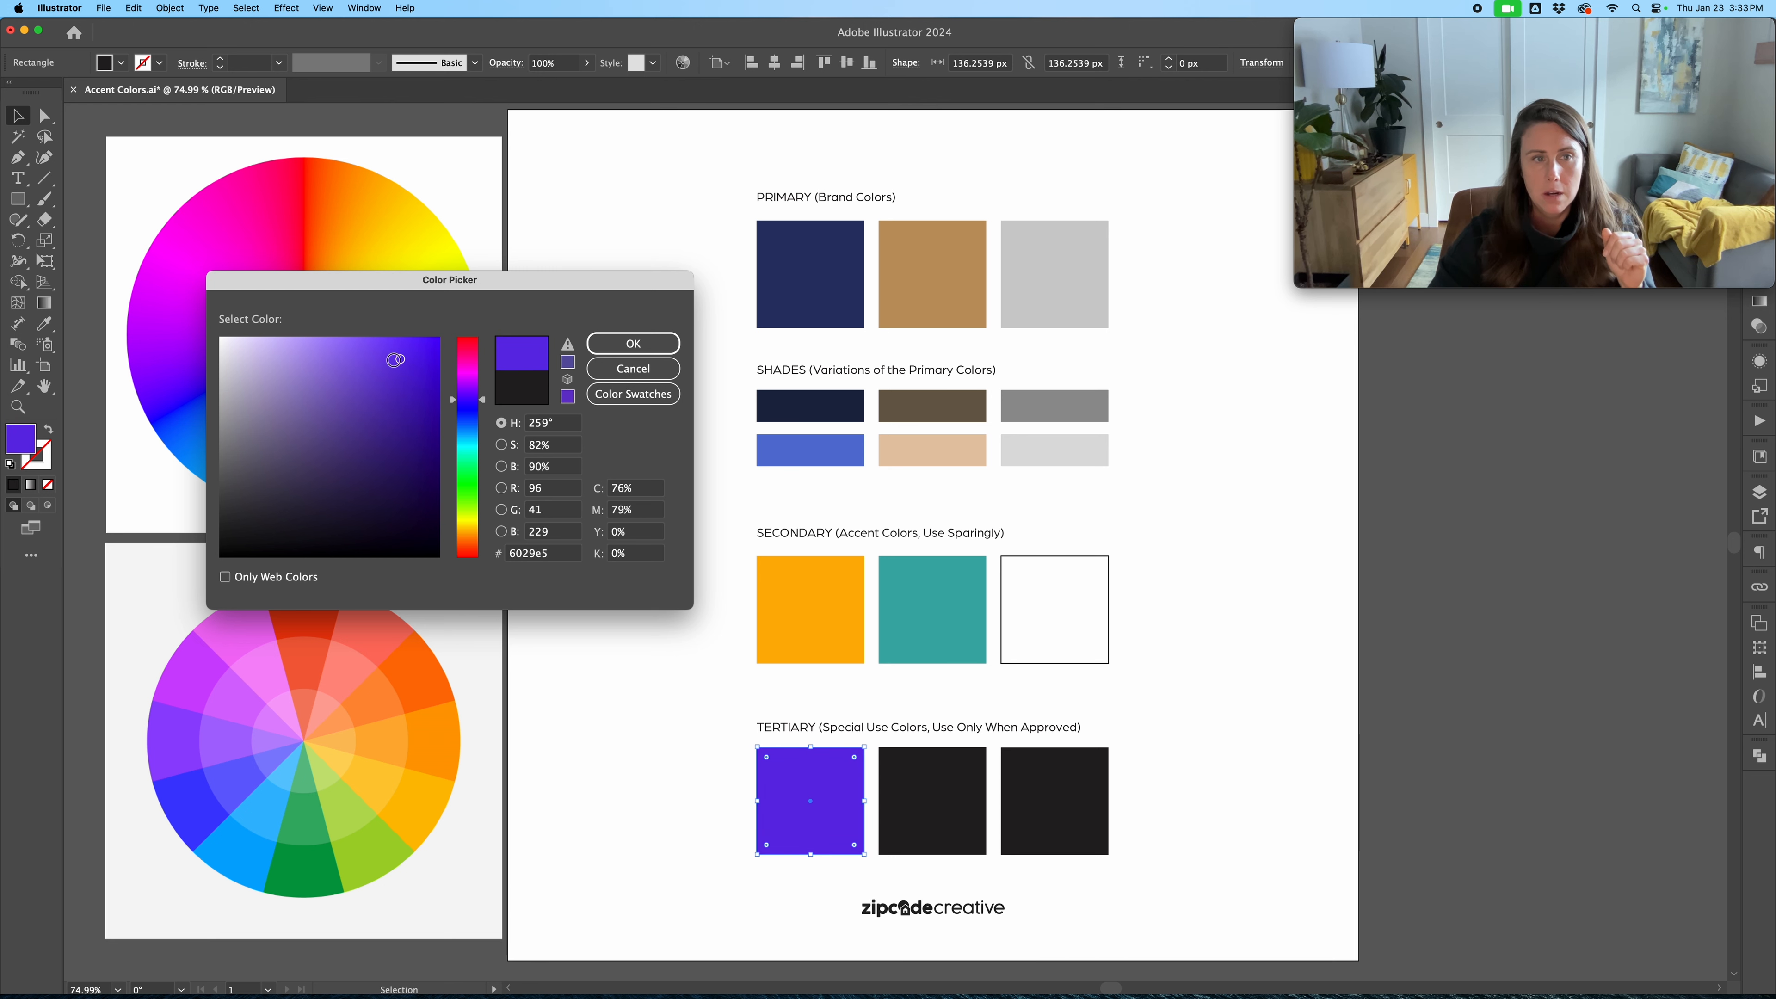
{"action": "left_click", "coordinate": [393, 349]}
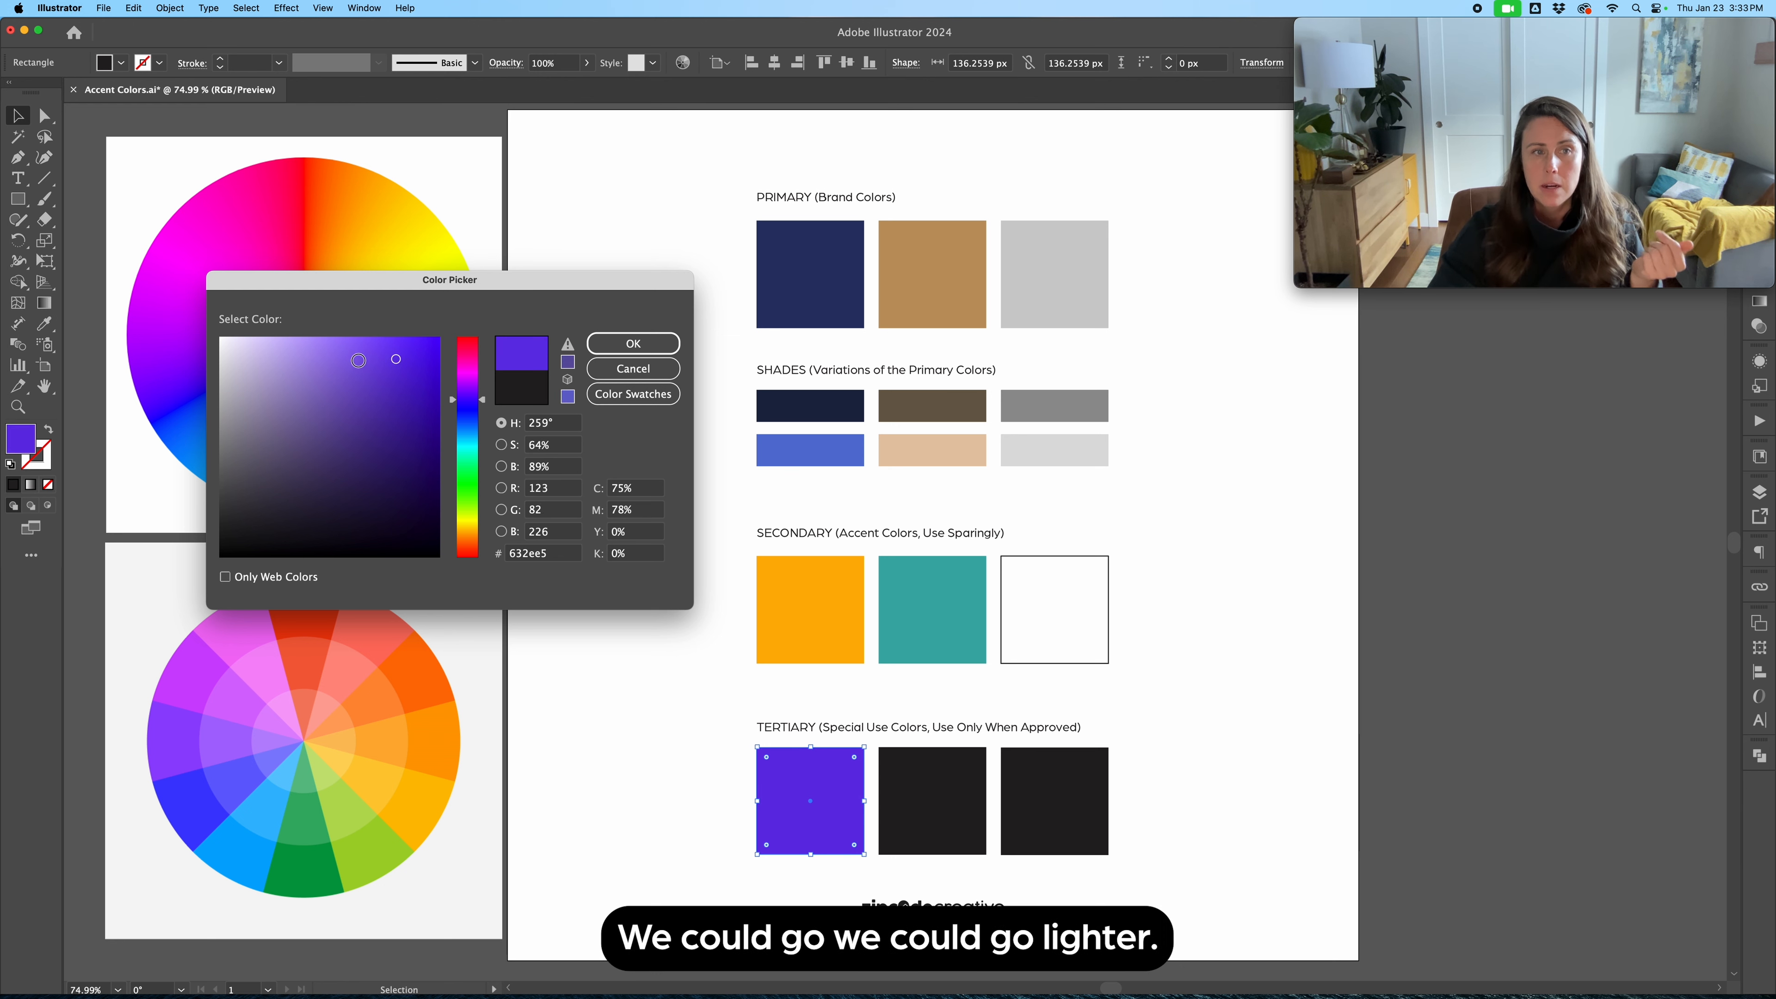
{"action": "left_click_drag", "start_coordinate": [369, 367], "coordinate": [288, 332]}
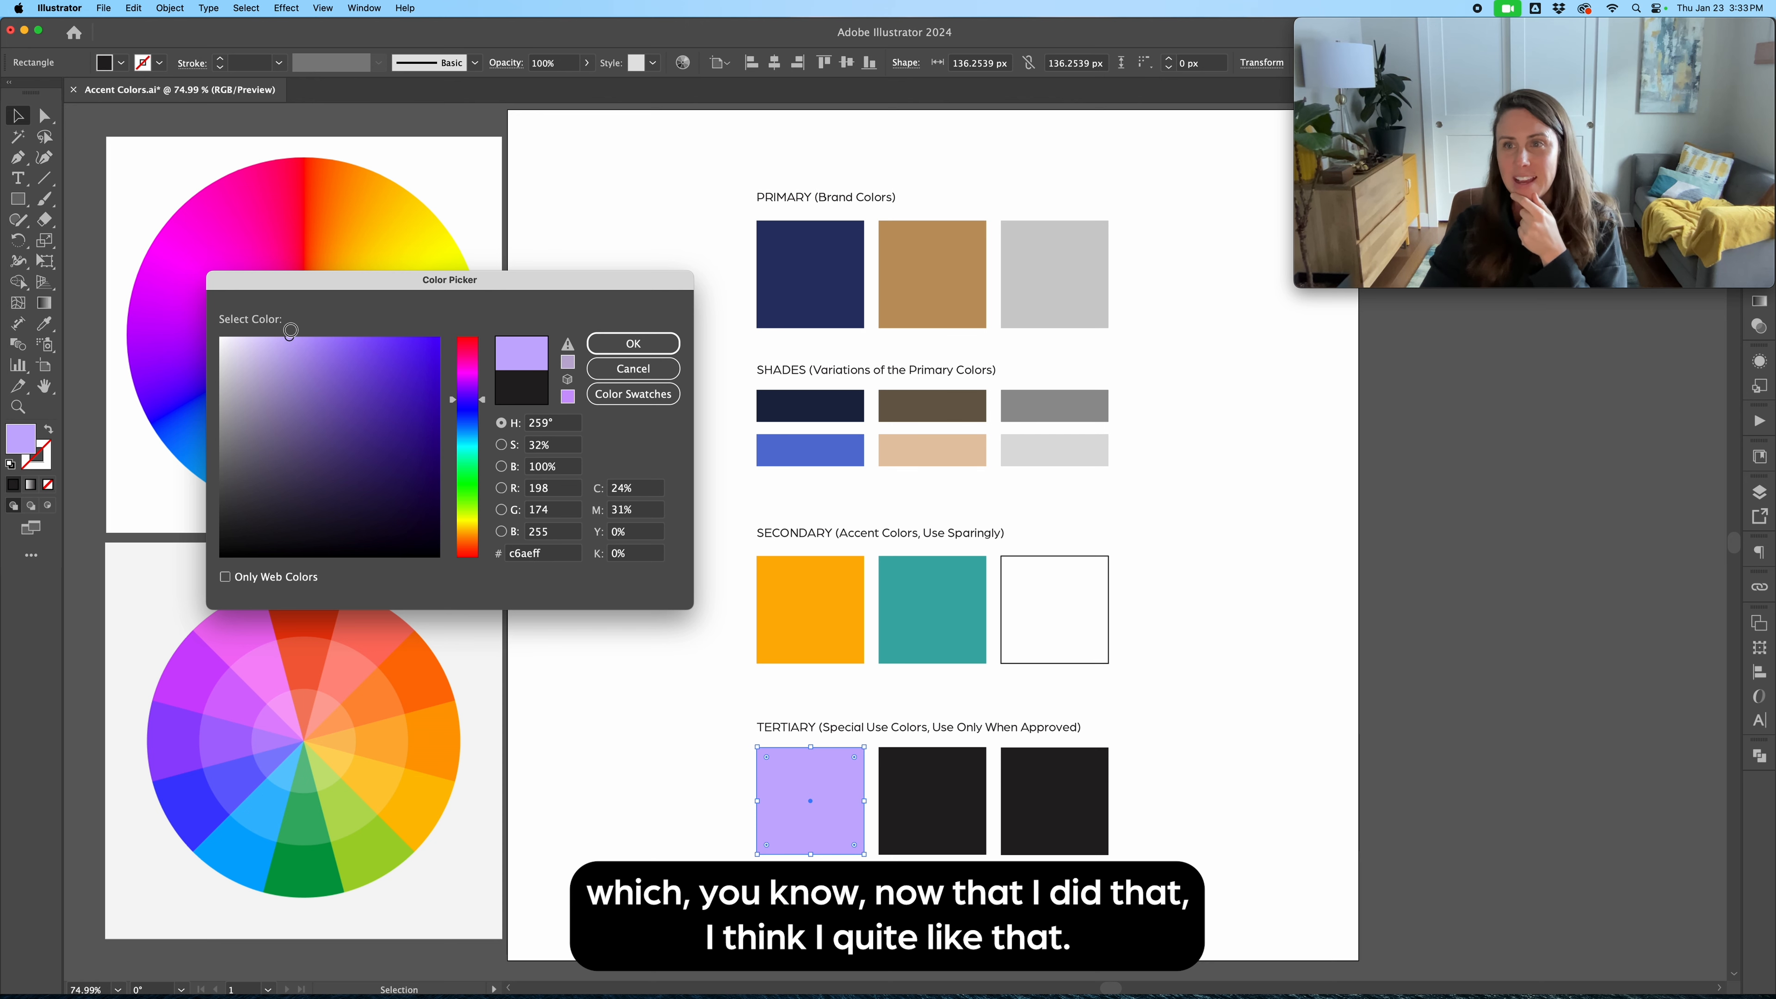
{"action": "mouse_move", "coordinate": [293, 330]}
{"action": "left_mouse_down"}
{"action": "mouse_move", "coordinate": [391, 340]}
{"action": "mouse_move", "coordinate": [293, 334]}
{"action": "left_mouse_up"}
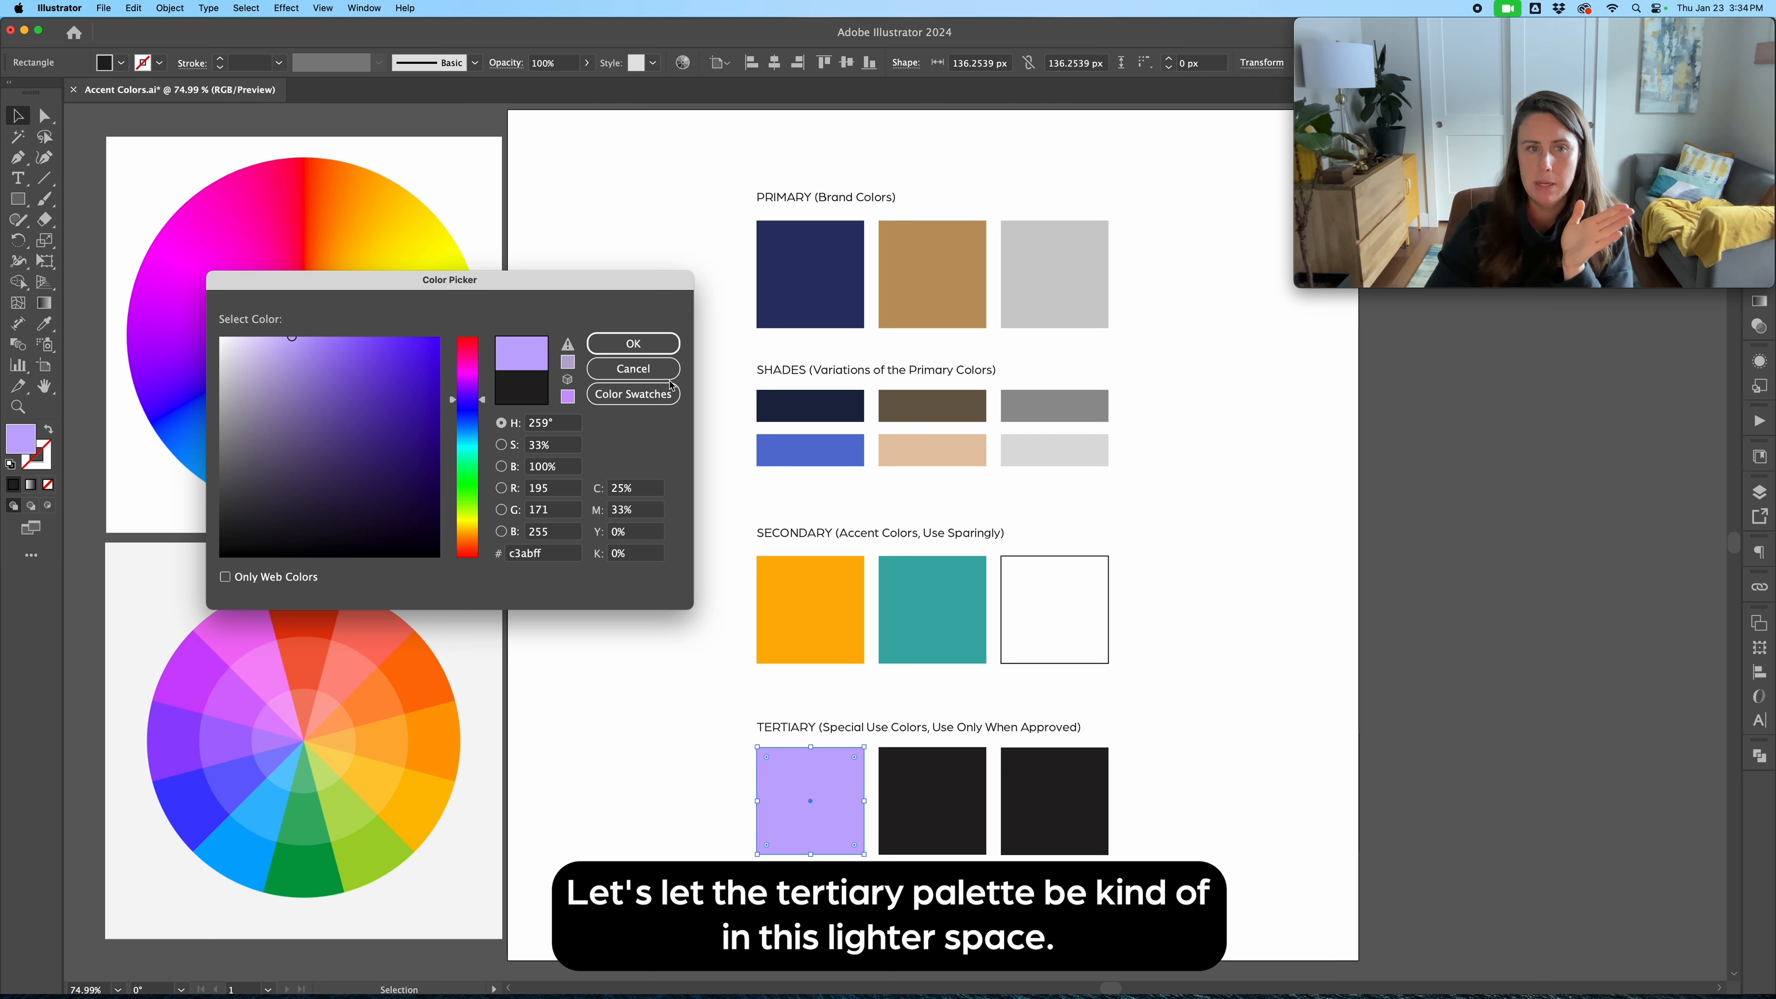
{"action": "left_click", "coordinate": [648, 350]}
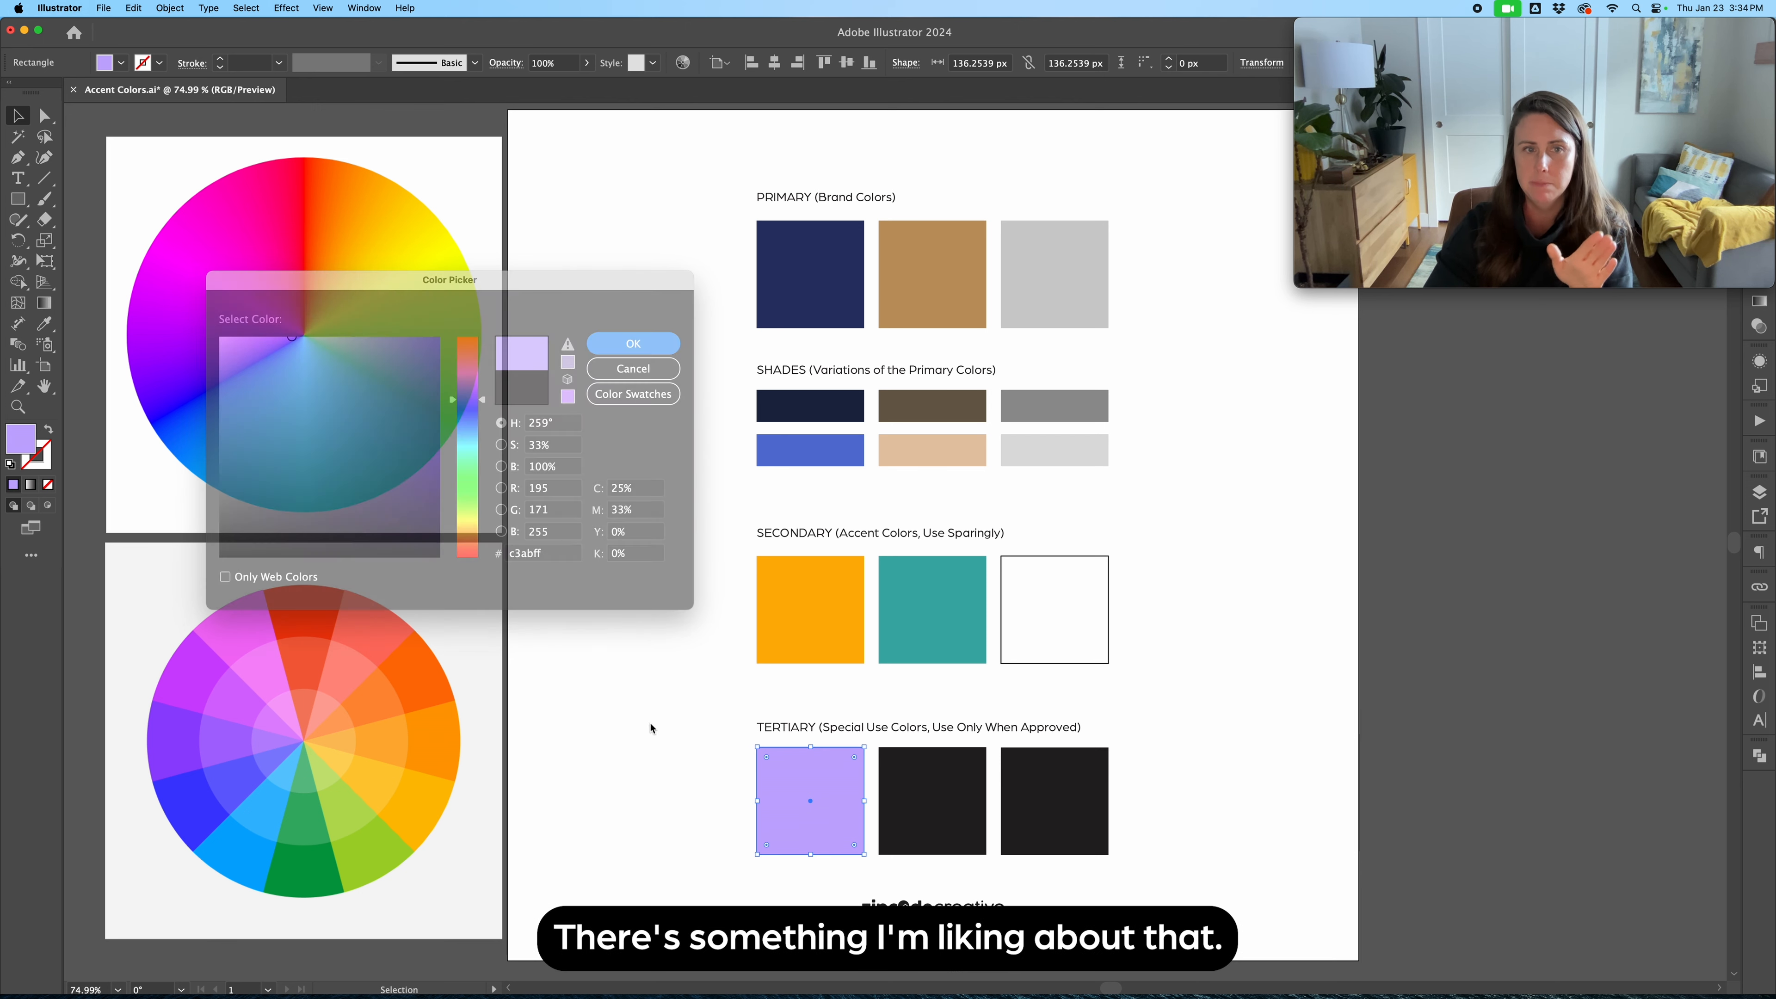
{"action": "left_click", "coordinate": [661, 740]}
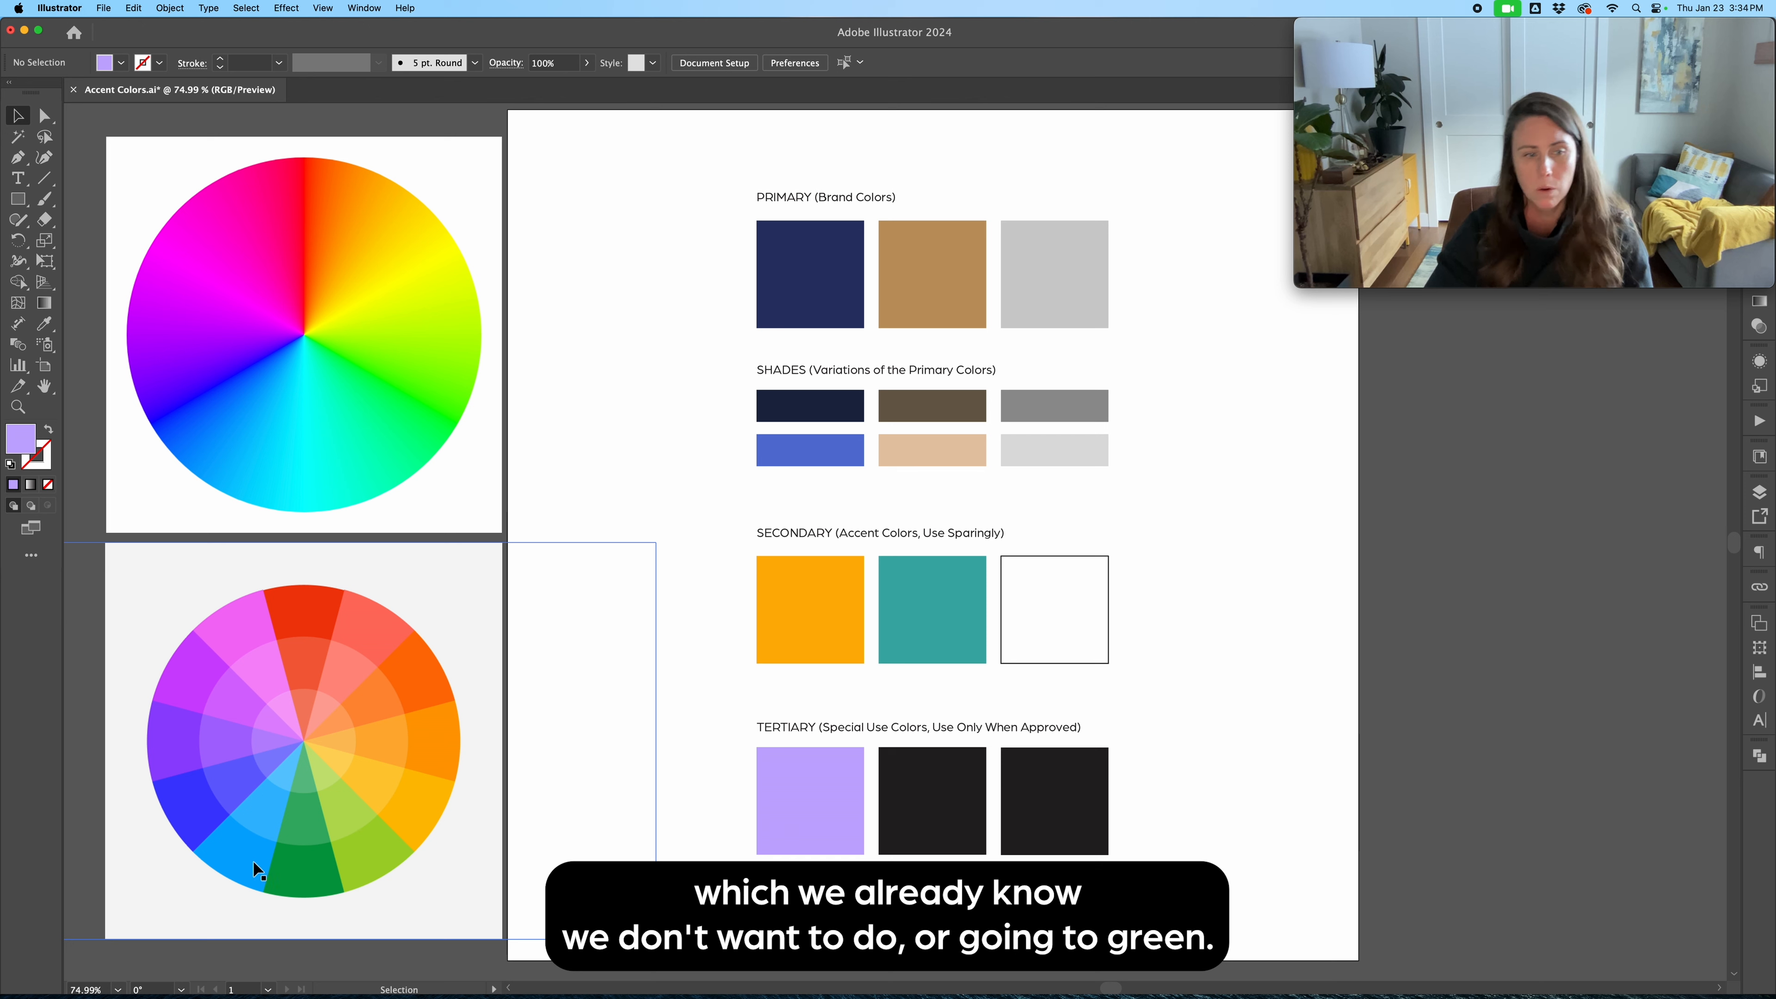
Step: Fill the second tertiary square with the outer-ring green 049b42 sampled from the segmented color wheel
{"action": "left_click", "coordinate": [926, 819]}
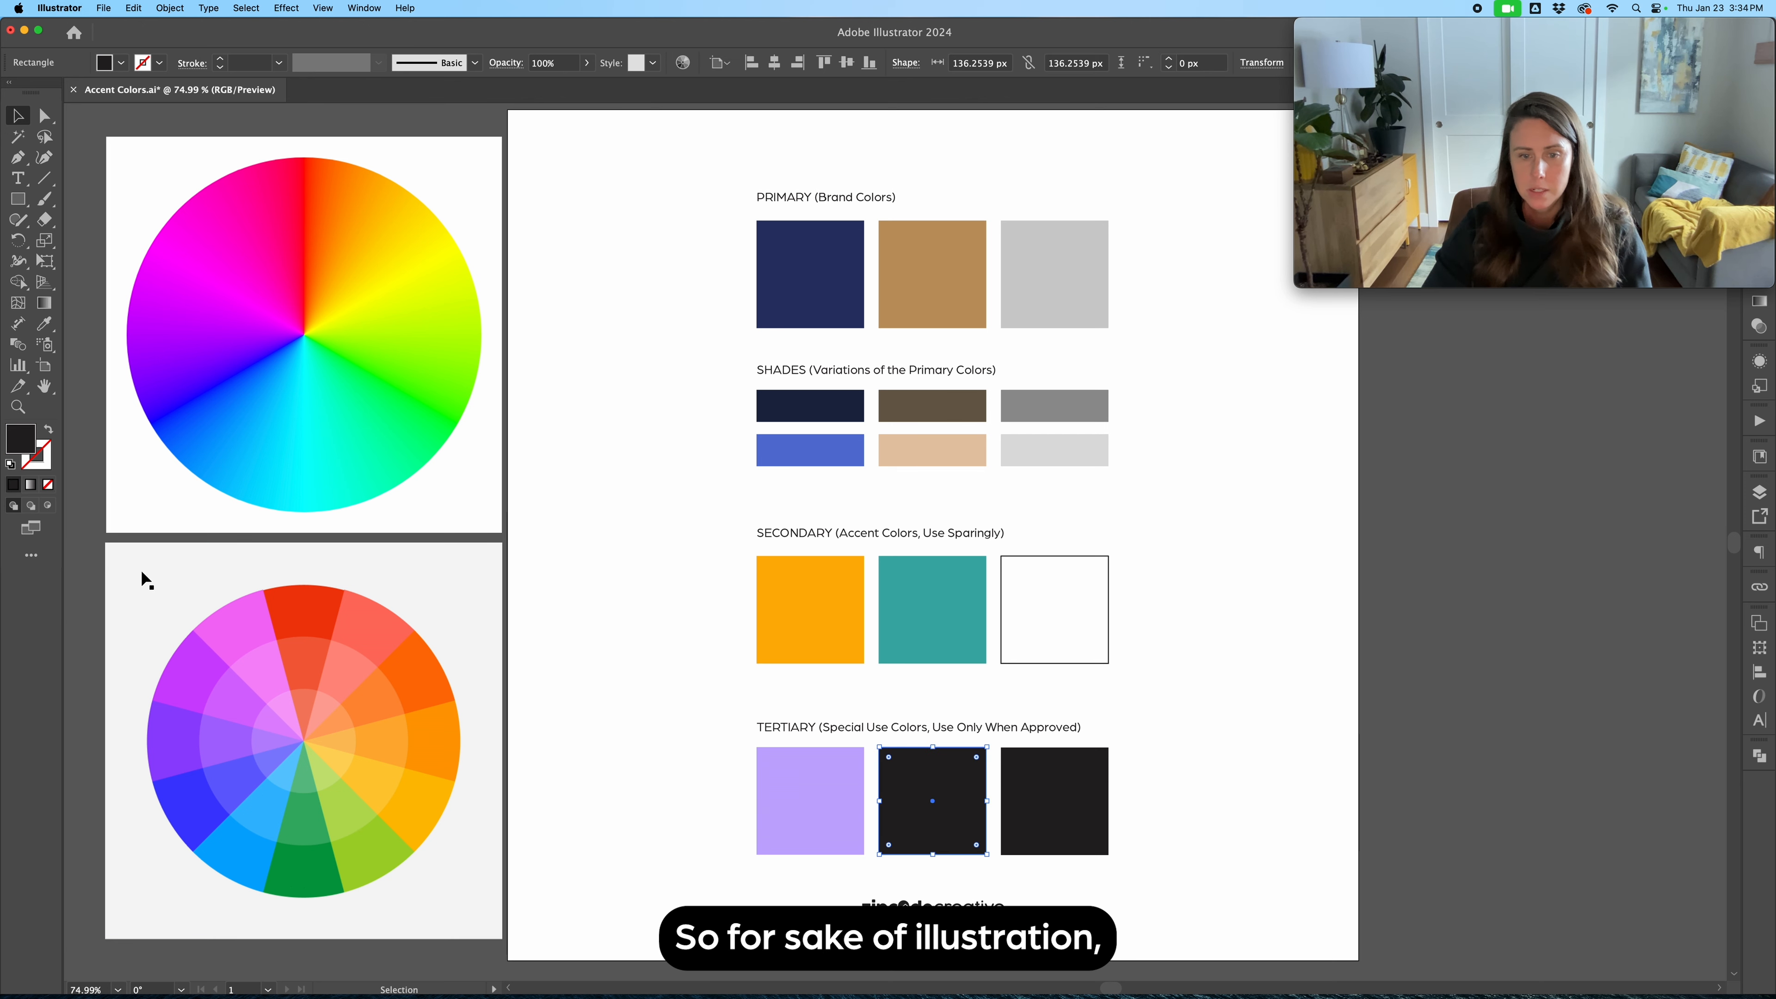
{"action": "double_click", "coordinate": [19, 439]}
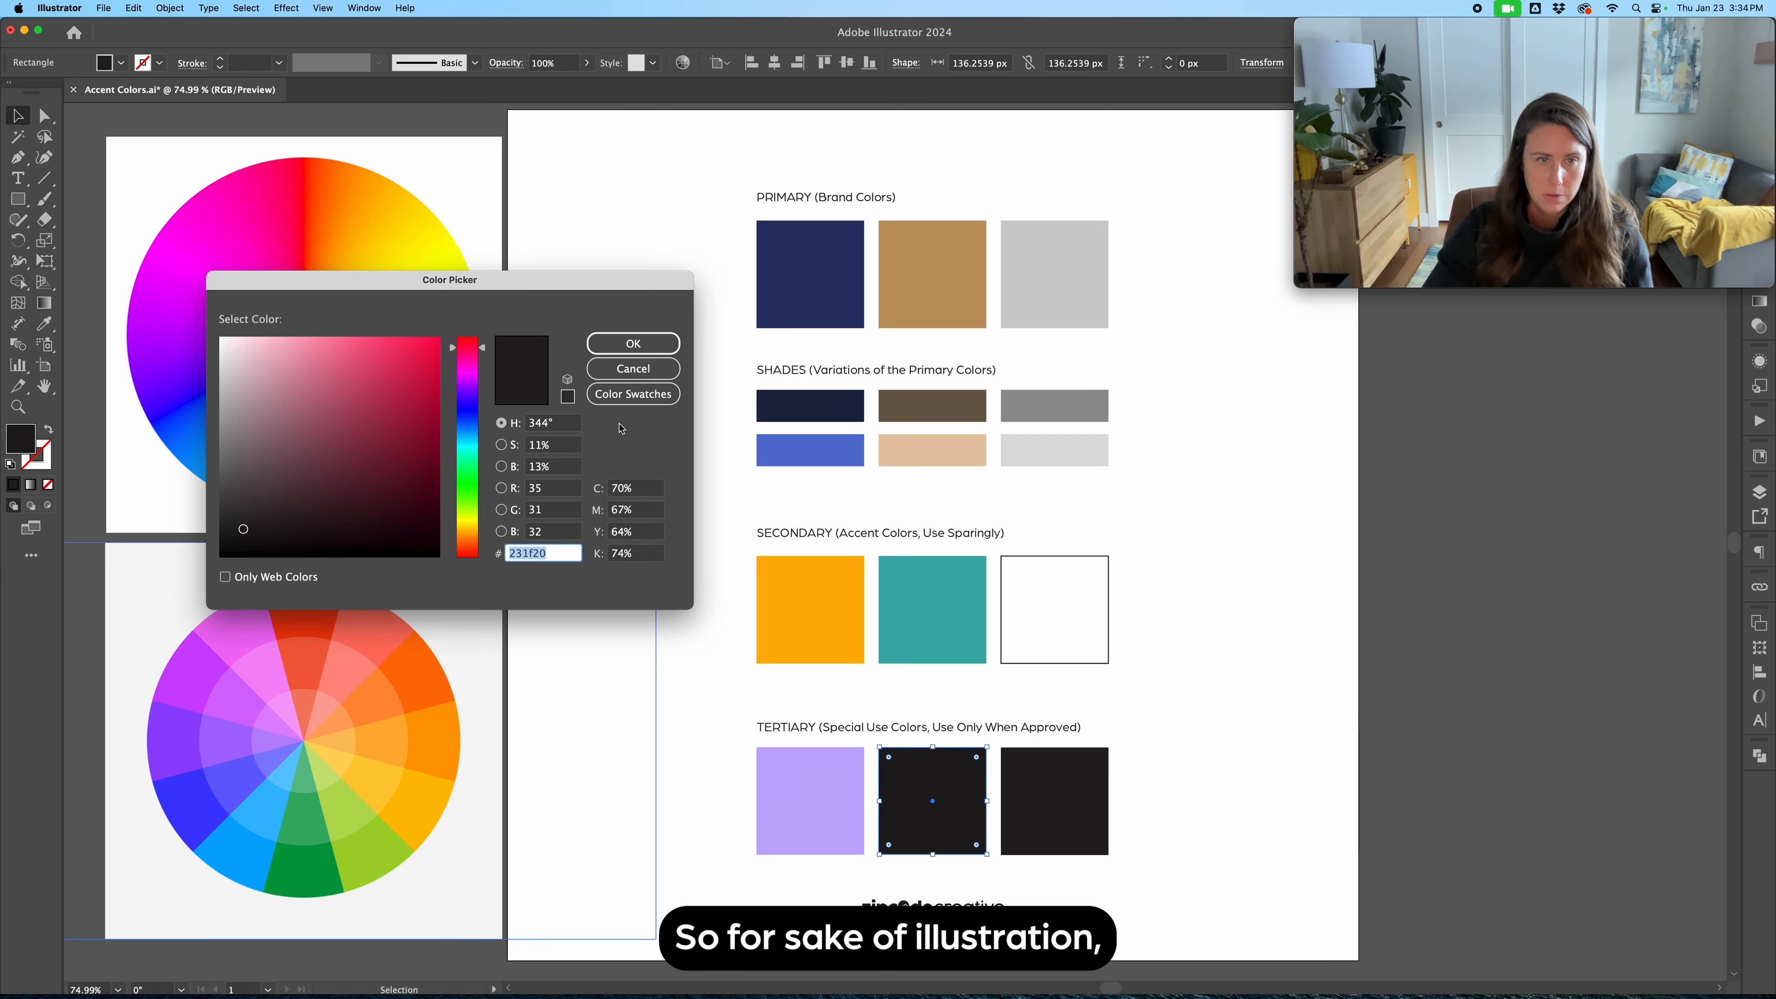
{"action": "left_click", "coordinate": [632, 342]}
{"action": "key", "text": "i"}
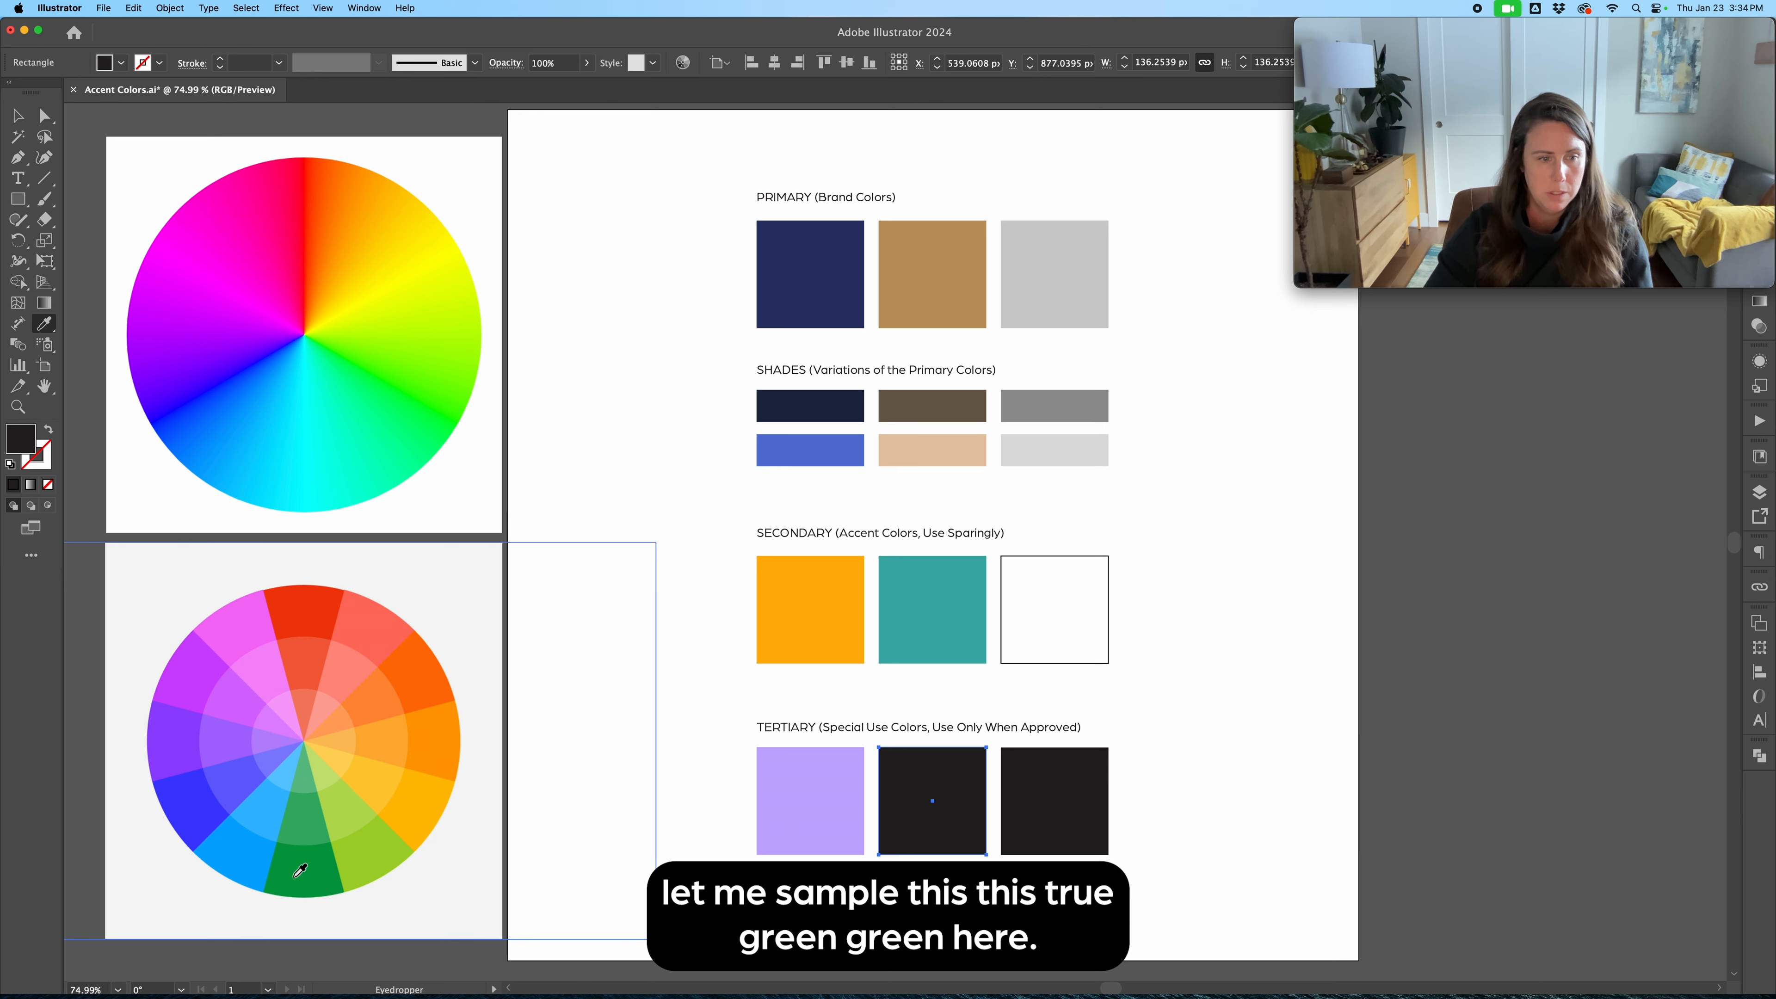
{"action": "left_click", "coordinate": [301, 870]}
{"action": "key", "text": "v"}
{"action": "left_click", "coordinate": [747, 770]}
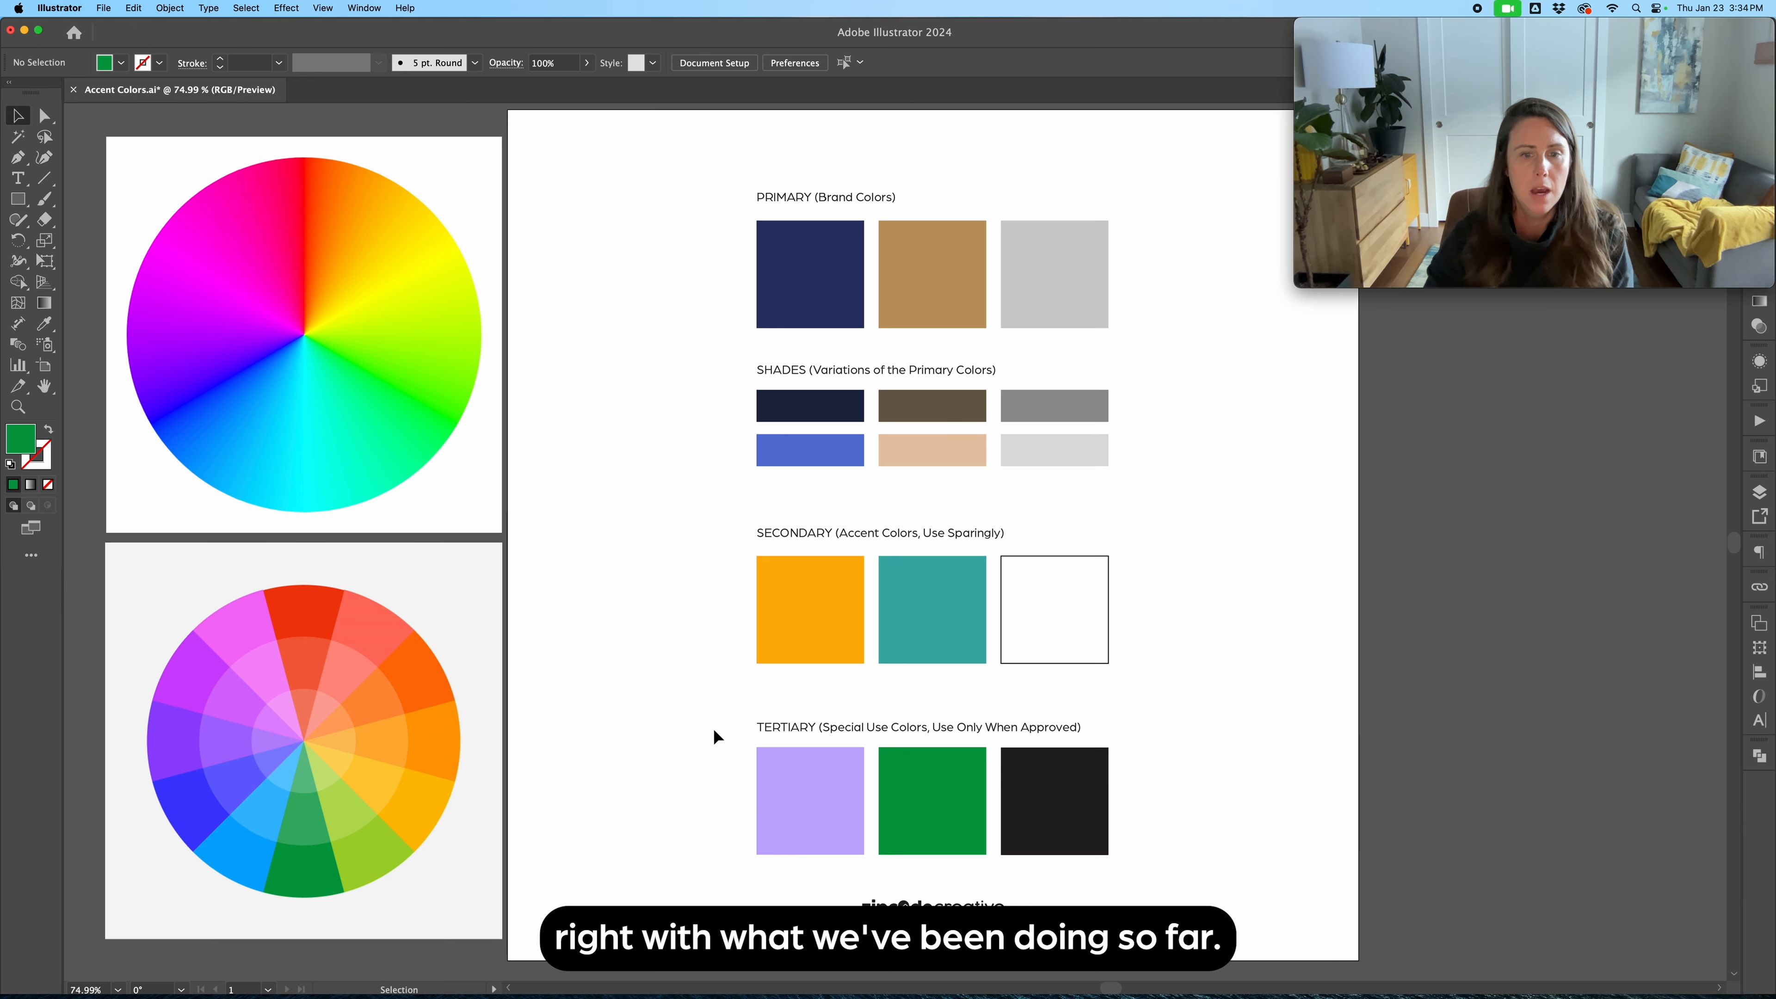
Step: Darken the second tertiary square's green to a pine tone and desaturate it to 2e6845, keeping hue 144°
{"action": "left_click", "coordinate": [931, 800]}
{"action": "double_click", "coordinate": [15, 442]}
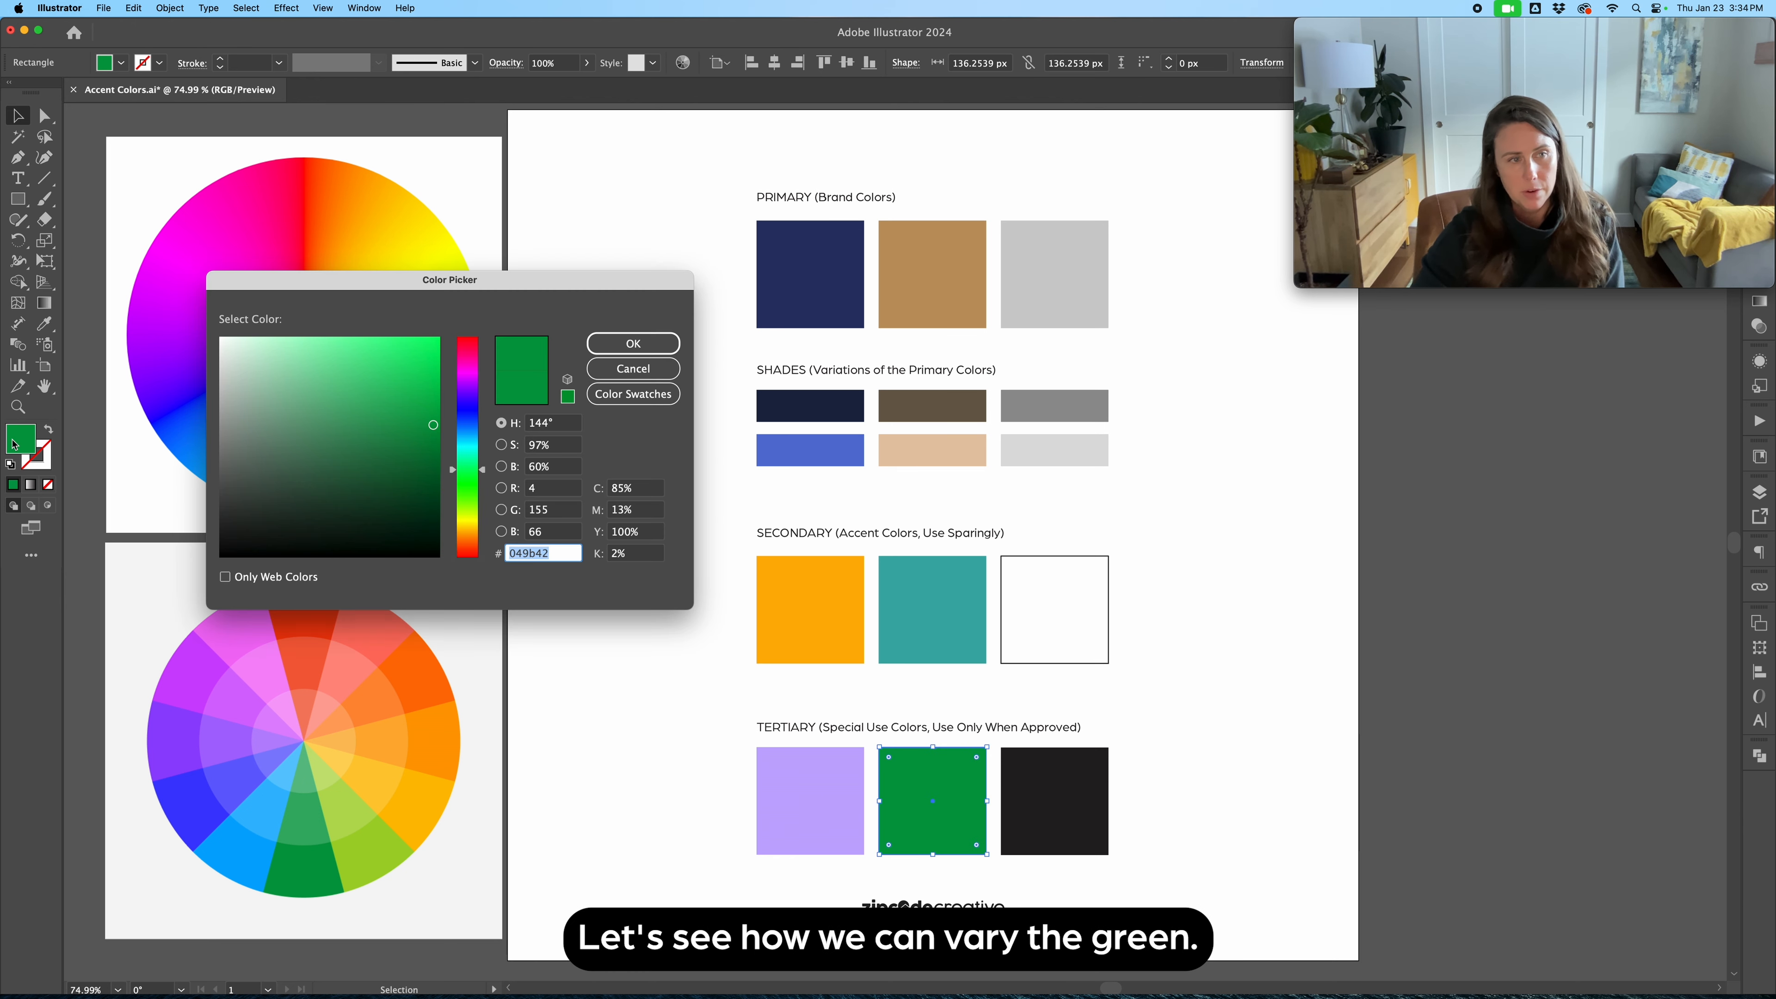
{"action": "left_click", "coordinate": [430, 429]}
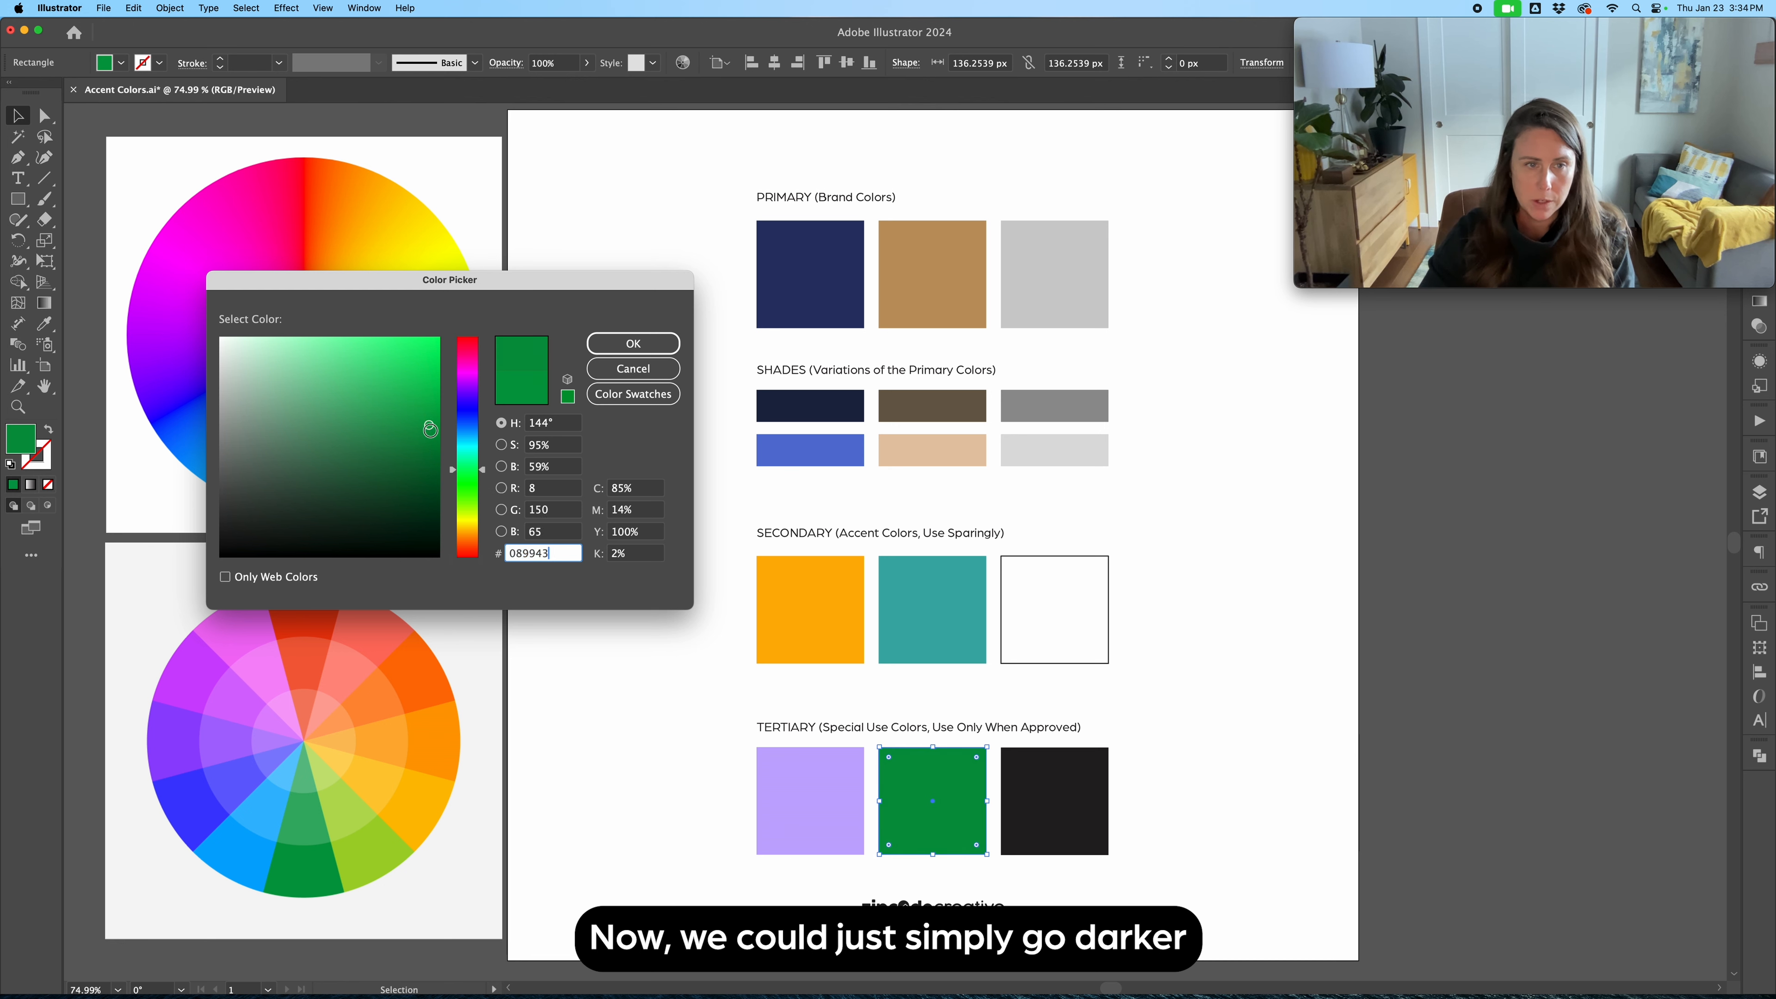
{"action": "left_click_drag", "start_coordinate": [431, 429], "coordinate": [428, 479]}
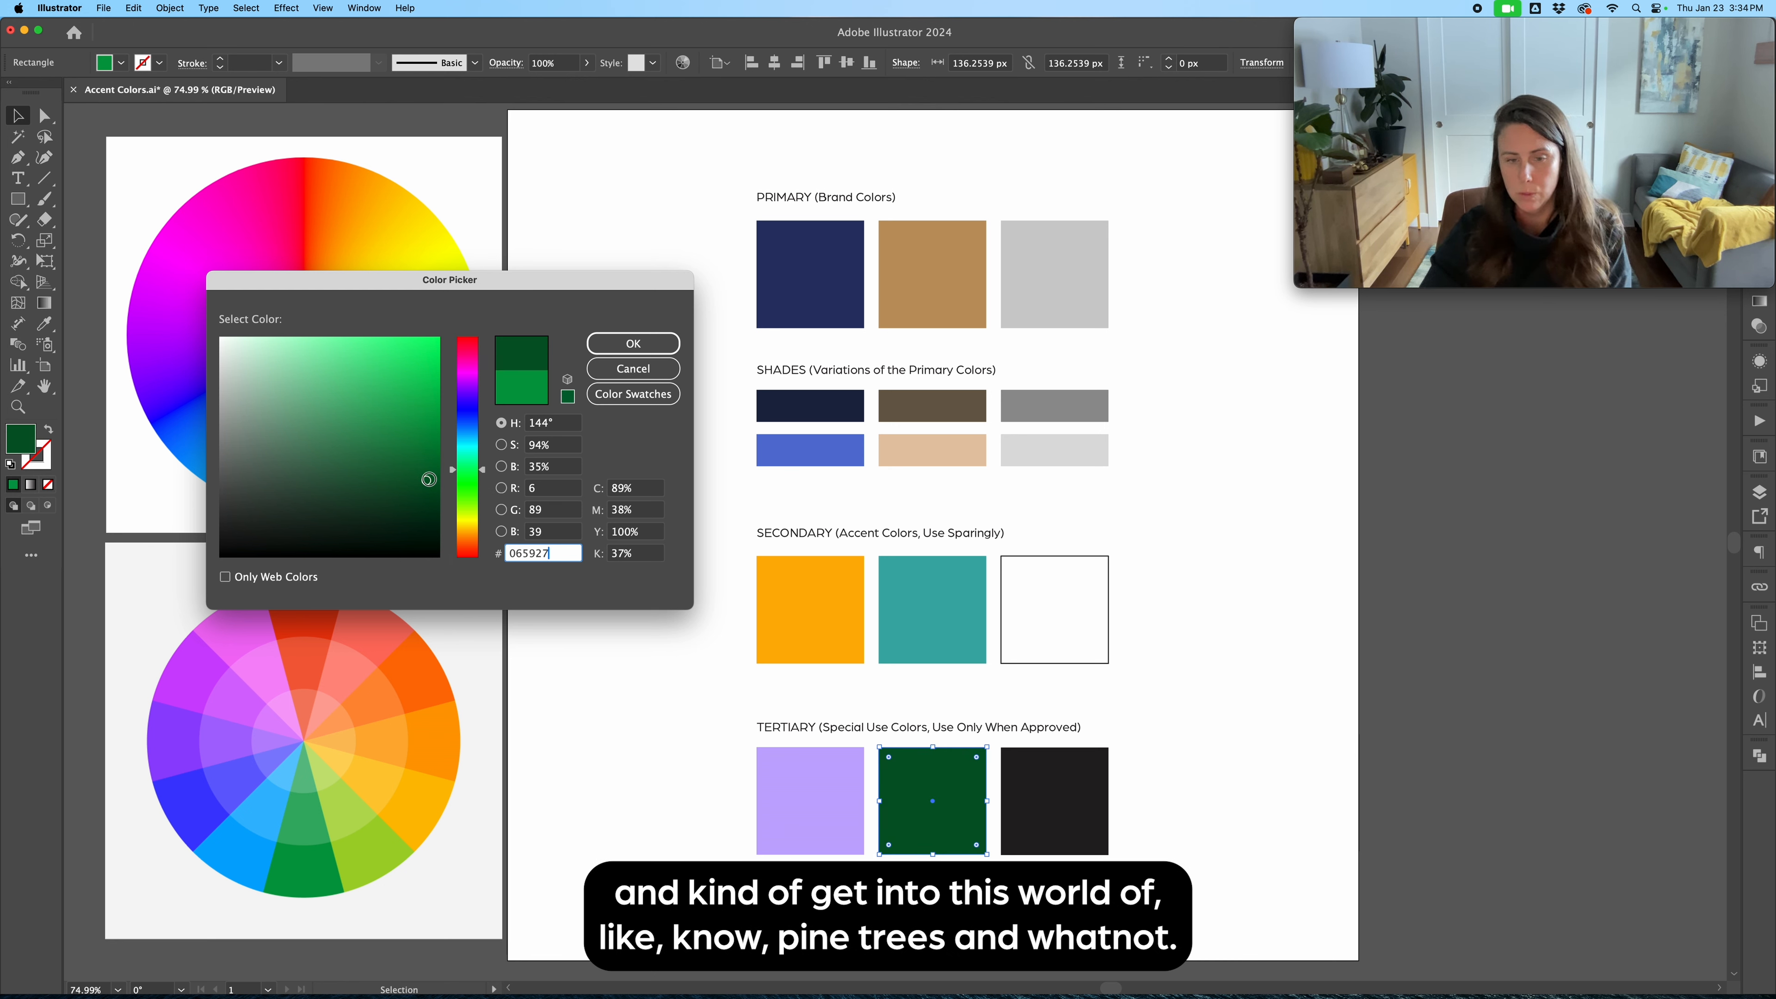
{"action": "left_click_drag", "start_coordinate": [429, 479], "coordinate": [432, 478]}
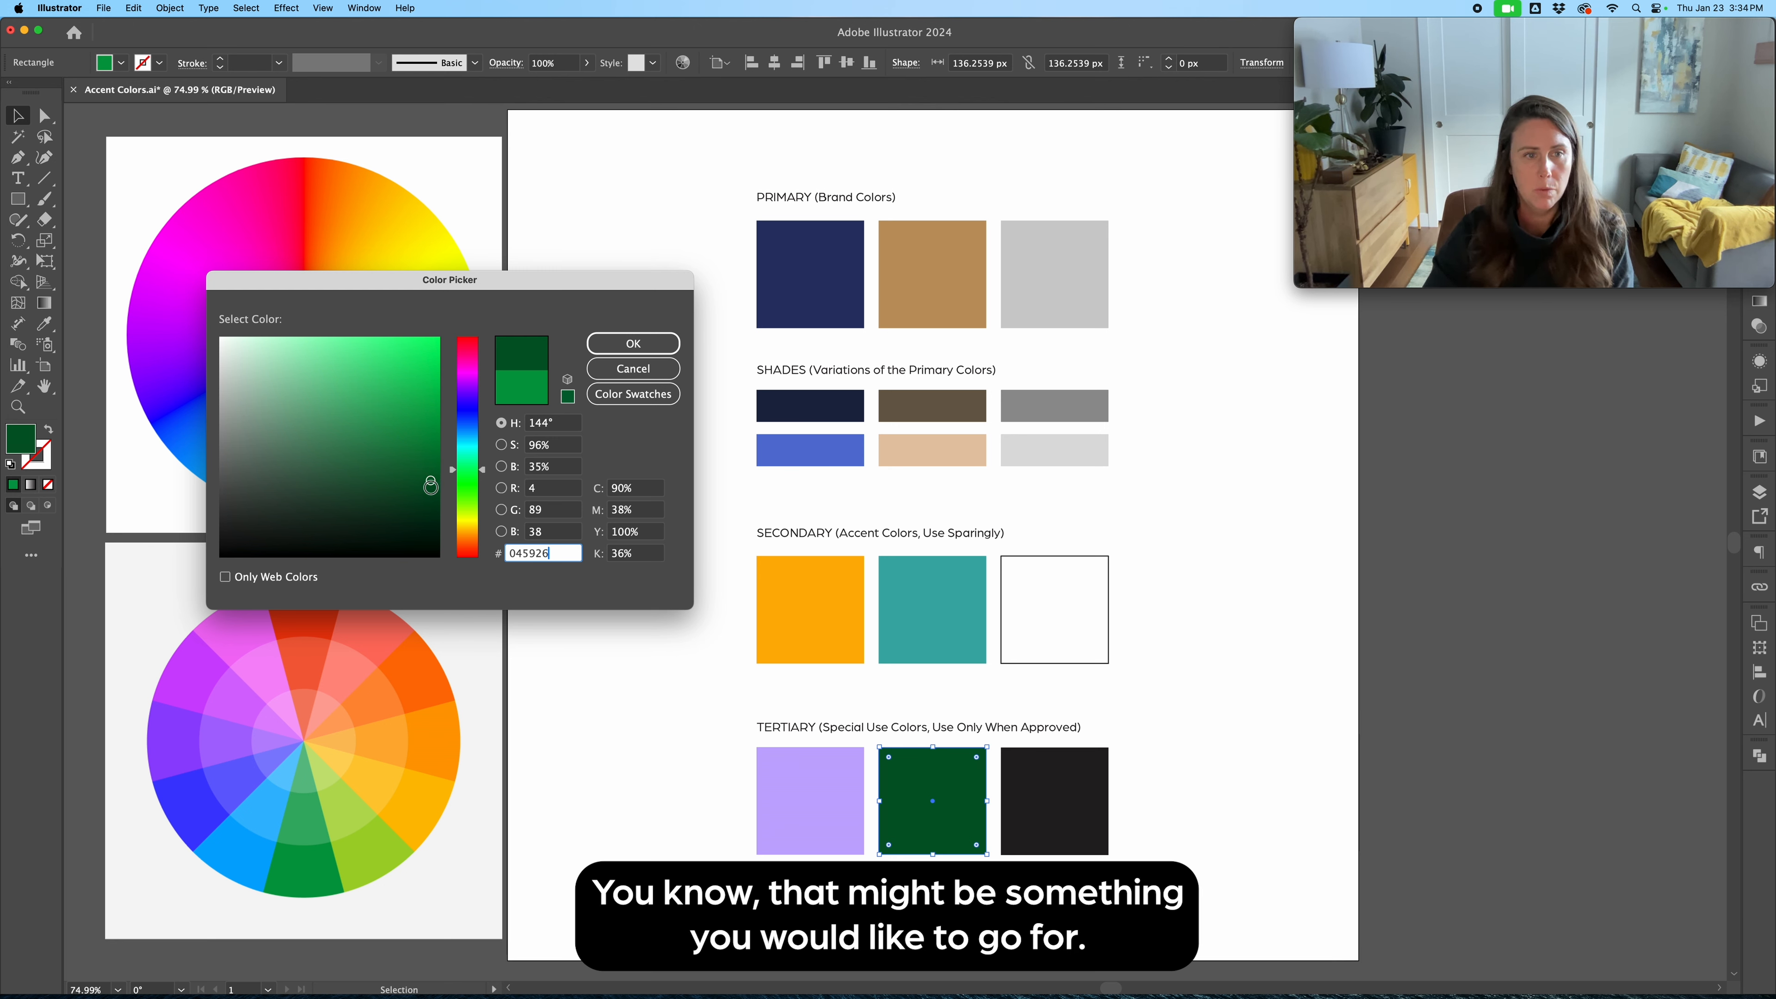
{"action": "left_click_drag", "start_coordinate": [431, 485], "coordinate": [336, 488]}
{"action": "left_click_drag", "start_coordinate": [330, 469], "coordinate": [345, 467]}
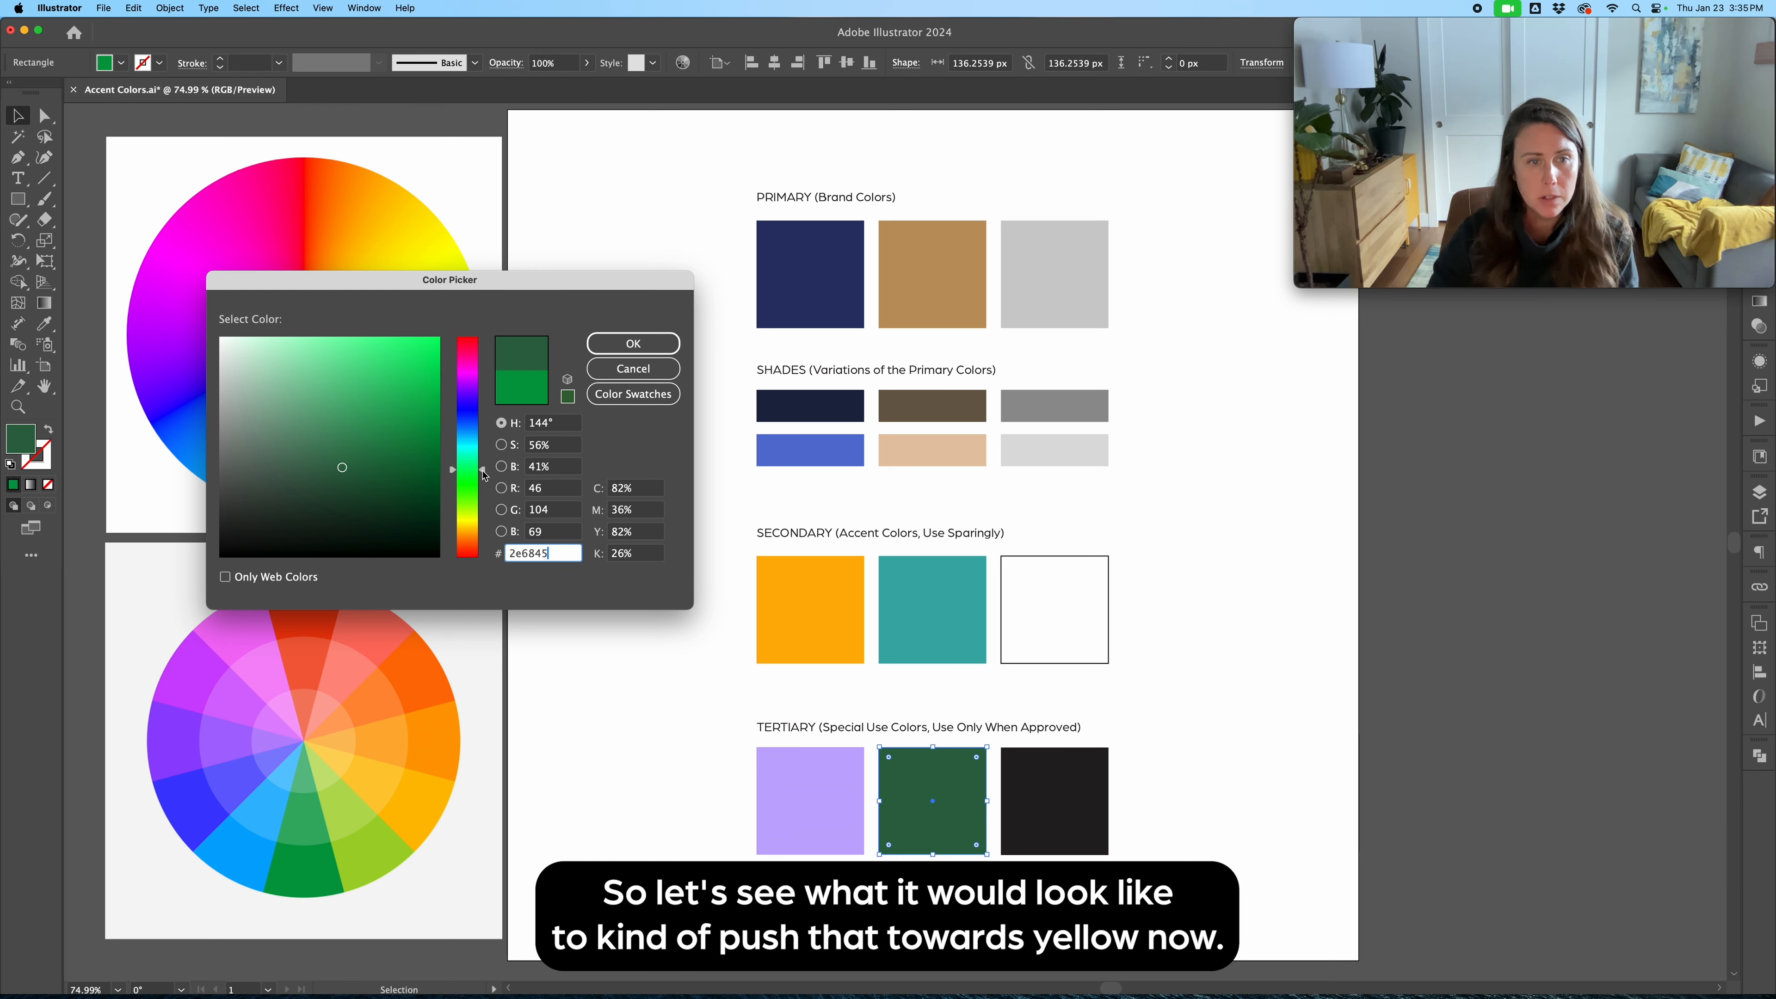
Step: Shift the second tertiary square's green toward yellow to hue 72° and lighten it to the soft sage b6c47c
{"action": "left_click_drag", "start_coordinate": [484, 474], "coordinate": [485, 515]}
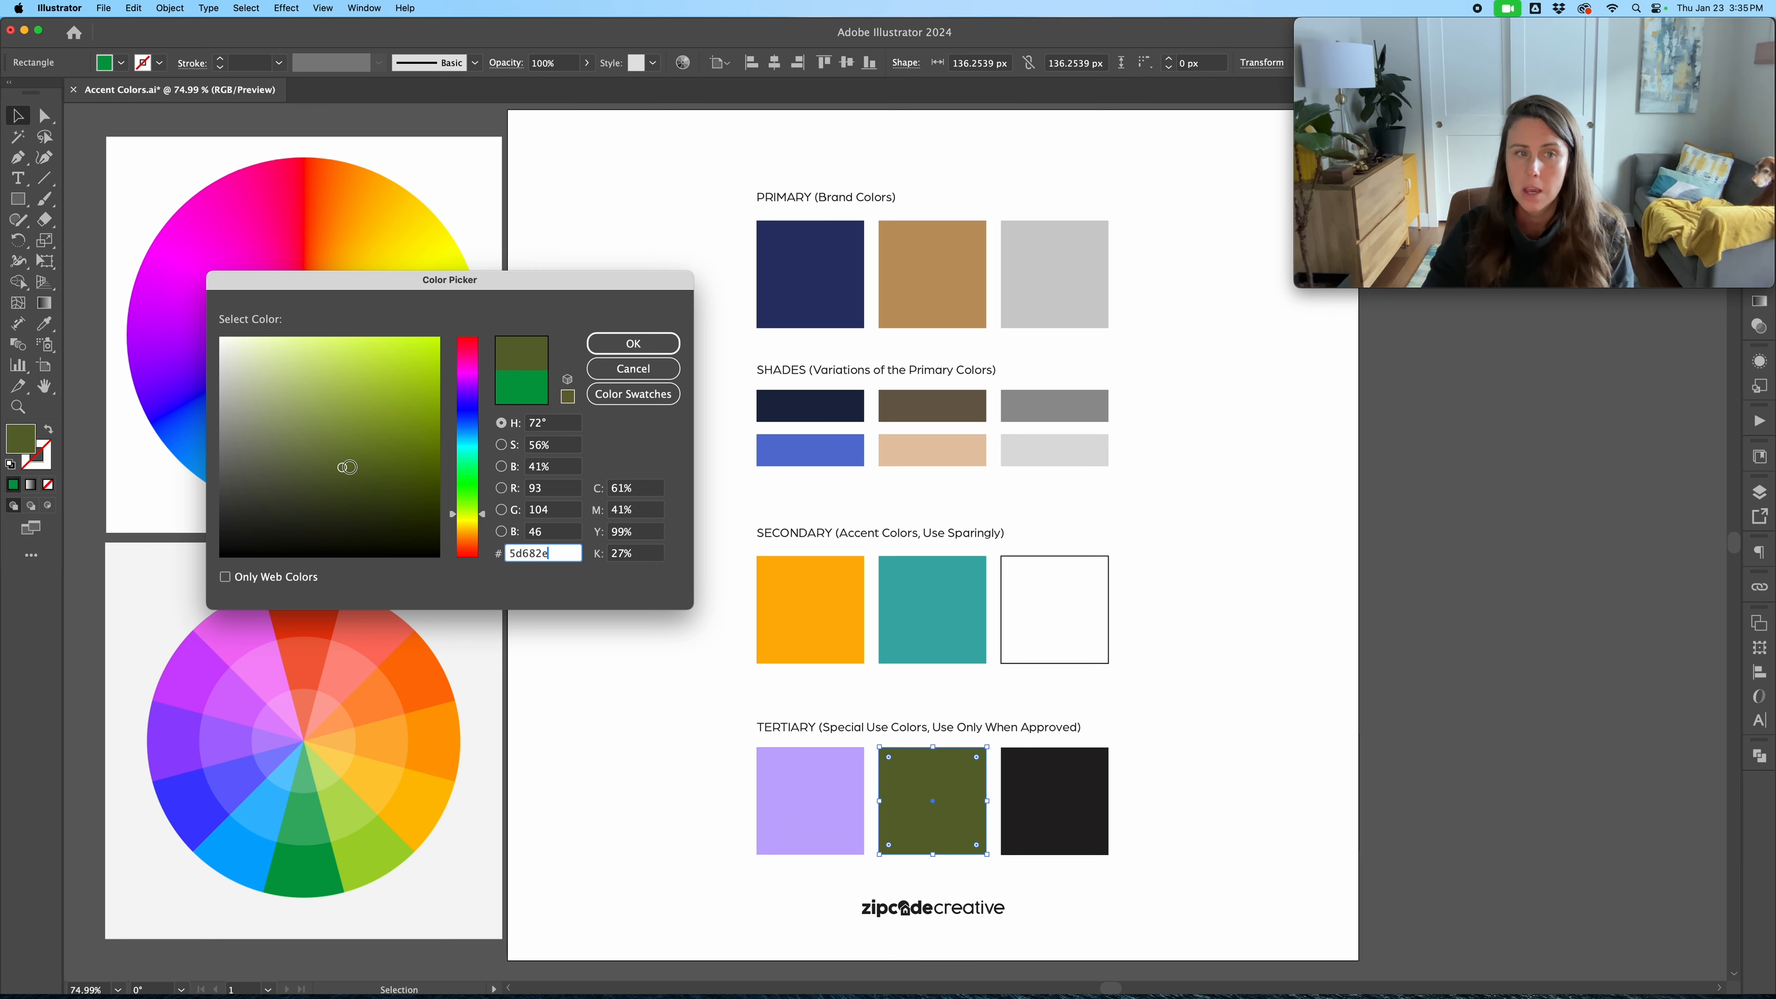
{"action": "mouse_move", "coordinate": [346, 458]}
{"action": "left_mouse_down"}
{"action": "mouse_move", "coordinate": [322, 440]}
{"action": "mouse_move", "coordinate": [392, 476]}
{"action": "mouse_move", "coordinate": [324, 478]}
{"action": "mouse_move", "coordinate": [336, 439]}
{"action": "mouse_move", "coordinate": [301, 387]}
{"action": "left_mouse_up"}
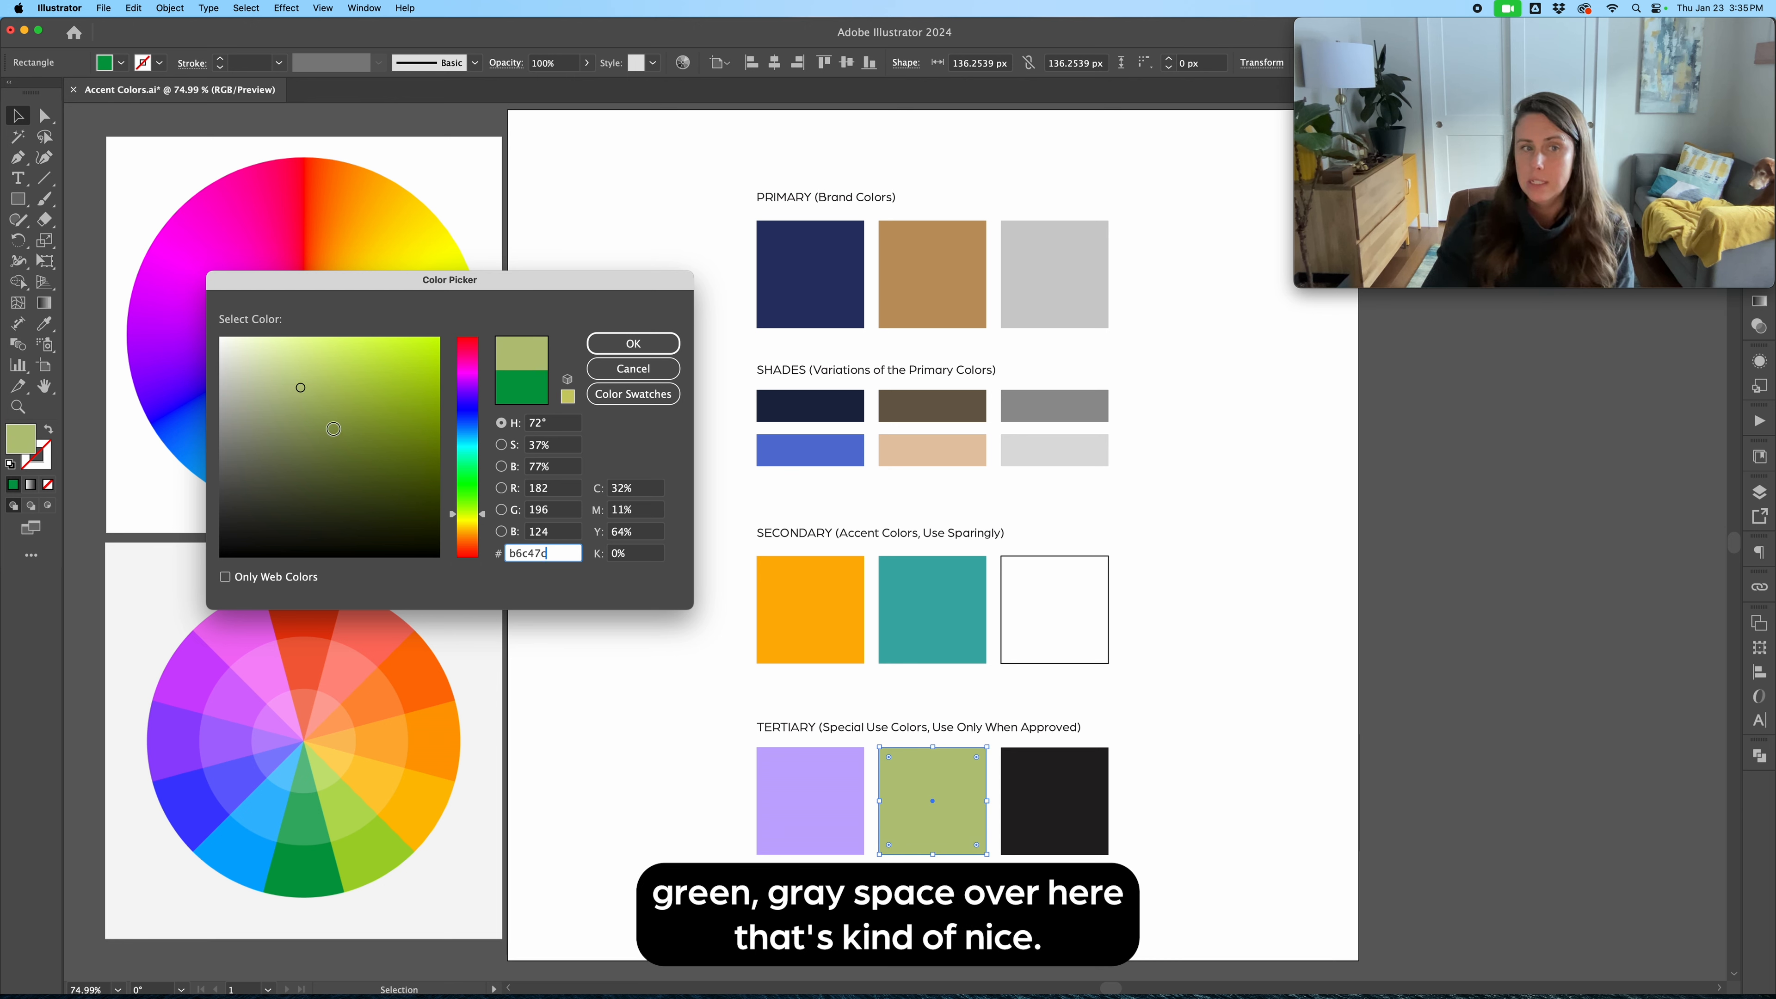
{"action": "left_click", "coordinate": [653, 341]}
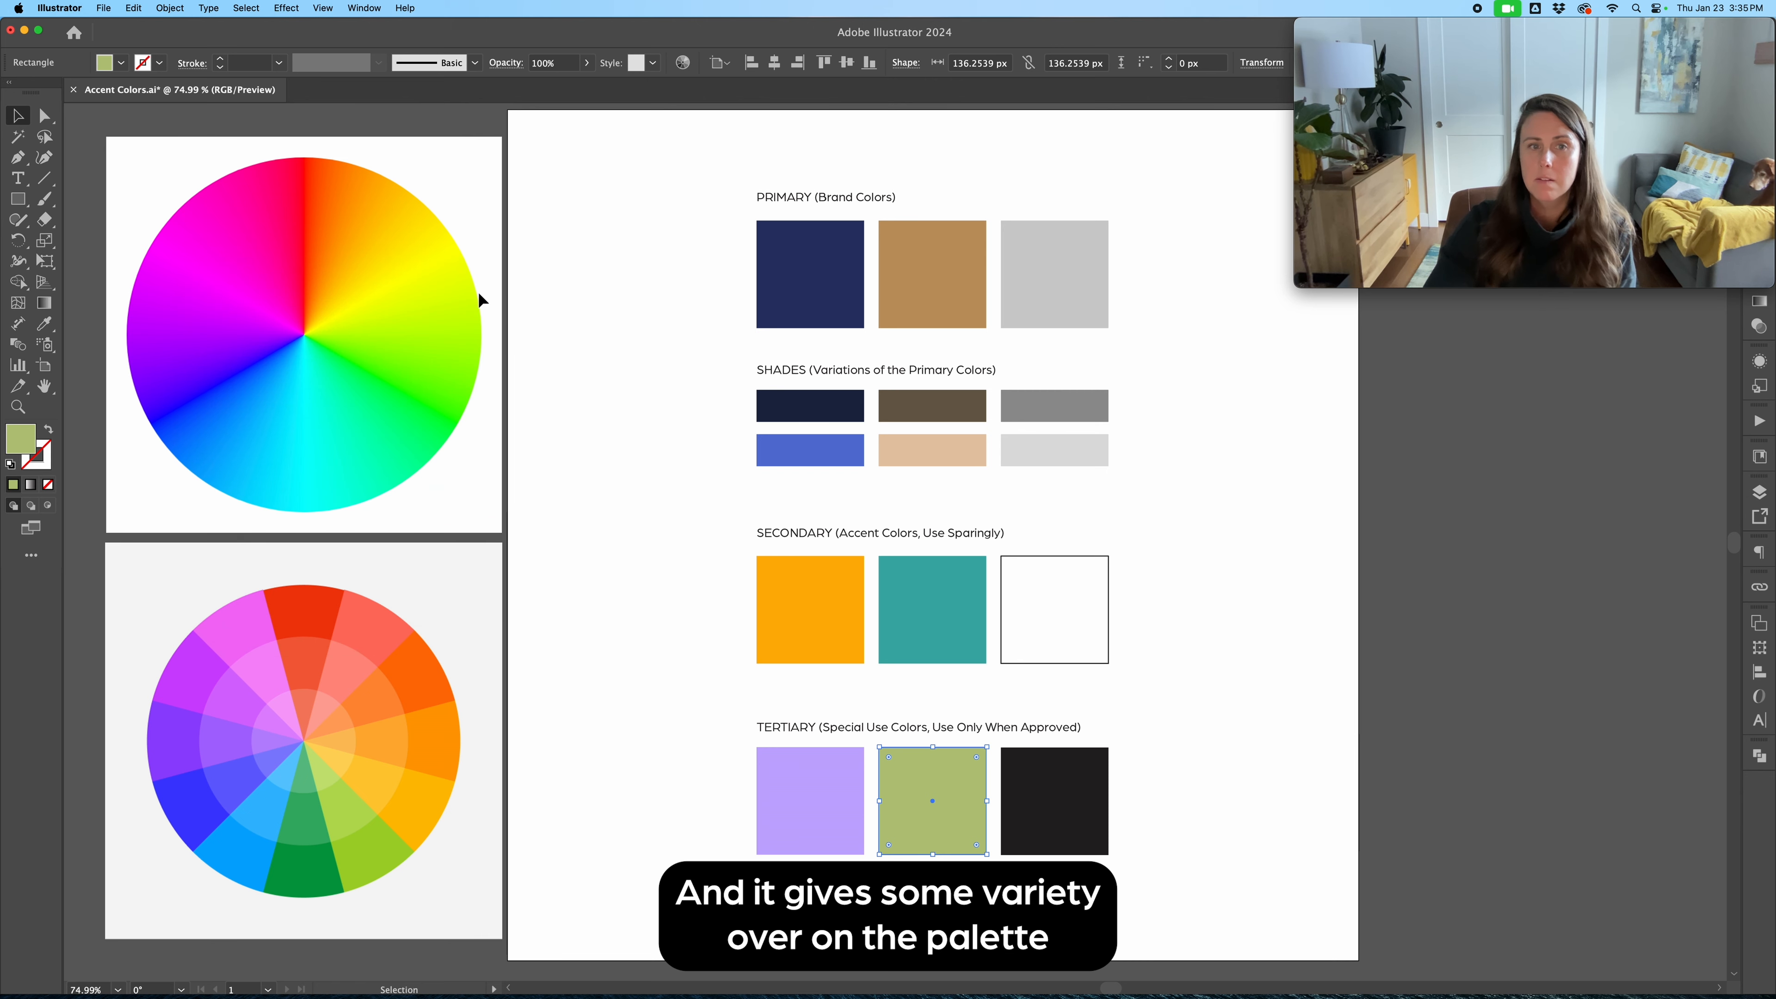
{"action": "left_click", "coordinate": [630, 624]}
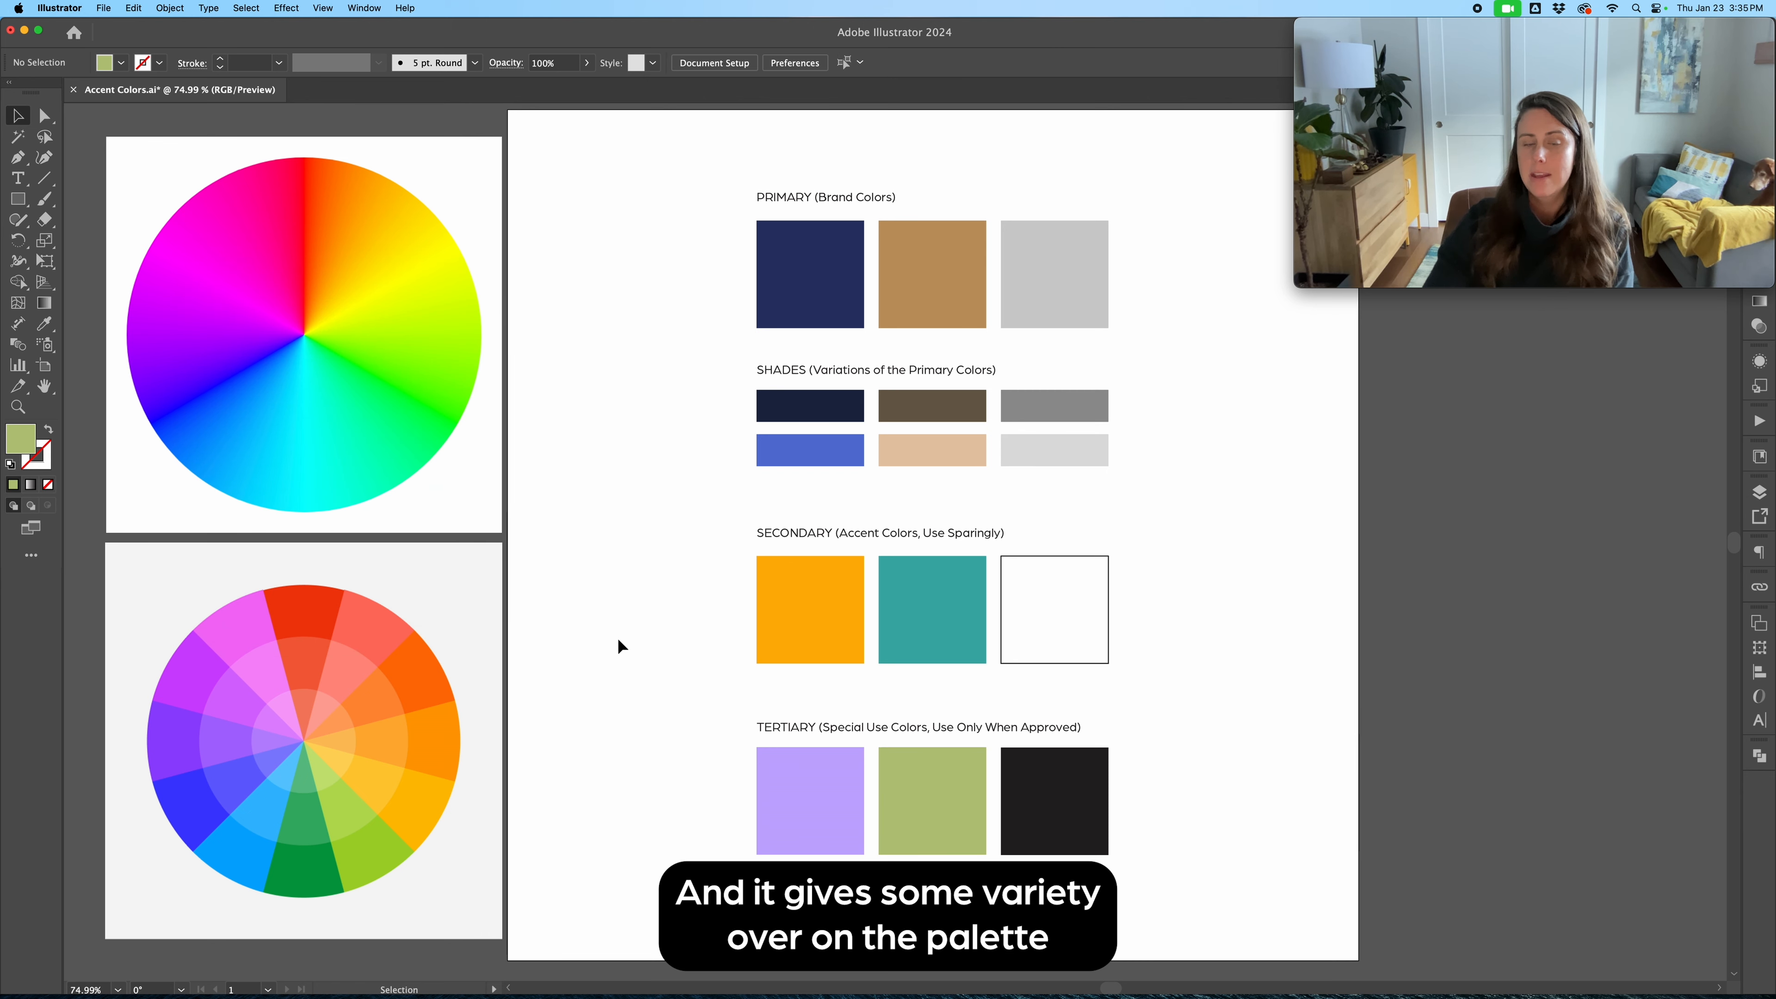
{"action": "left_click_drag", "start_coordinate": [660, 242], "coordinate": [1149, 292]}
{"action": "scroll", "coordinate": [1174, 364], "scroll_direction": "up", "scroll_amount": 1}
{"action": "left_click", "coordinate": [1182, 402]}
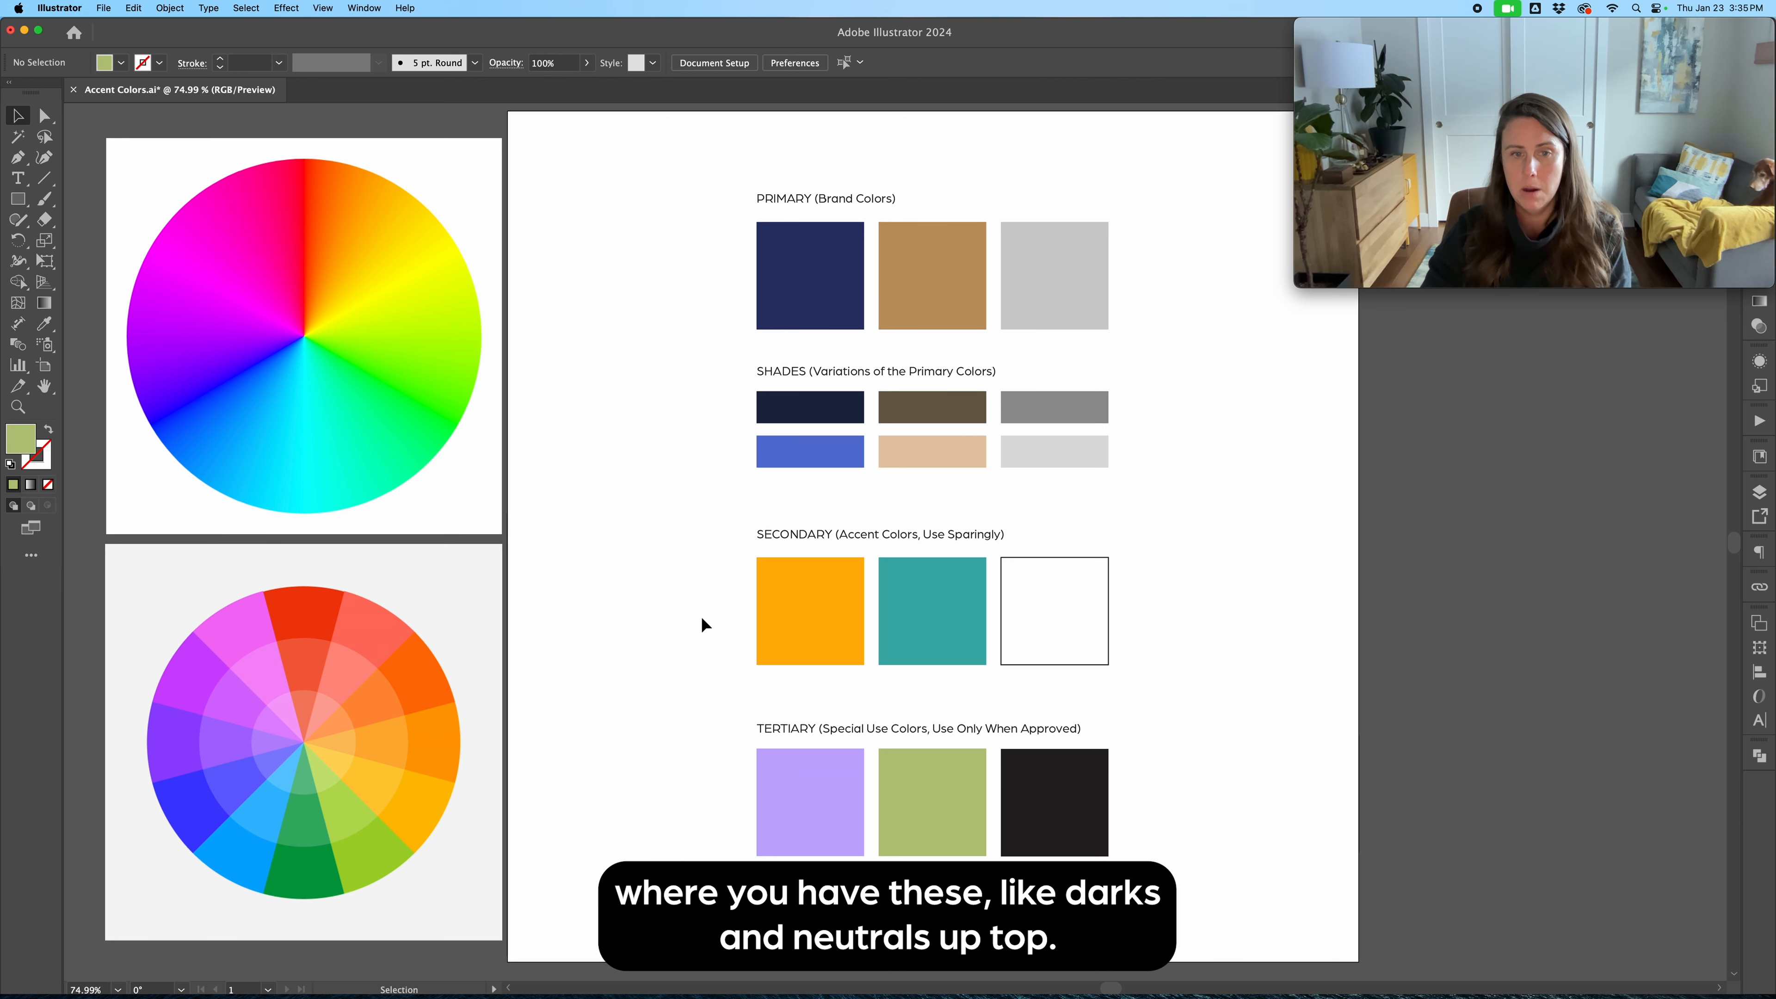
{"action": "left_click_drag", "start_coordinate": [627, 604], "coordinate": [1208, 671]}
{"action": "left_click", "coordinate": [1212, 679]}
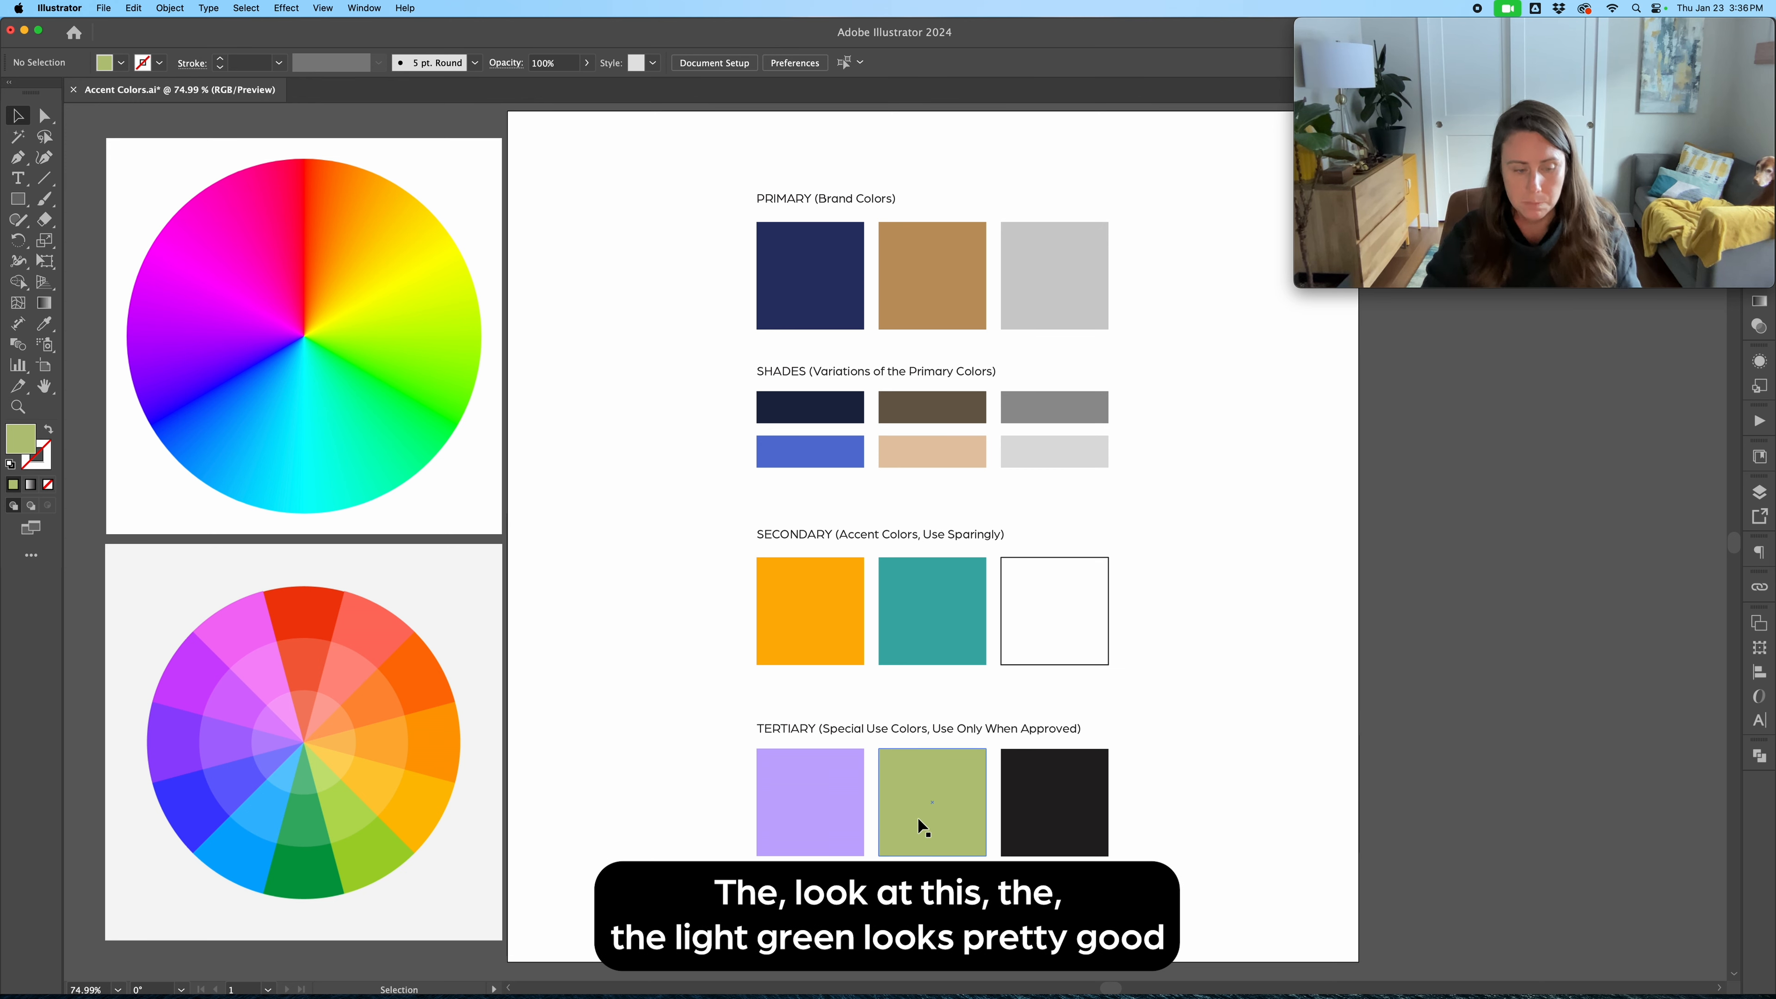
Step: Try the green tertiary square over the shade swatches and the purple one near the orange square, undoing each move
{"action": "left_click_drag", "start_coordinate": [928, 824], "coordinate": [979, 412]}
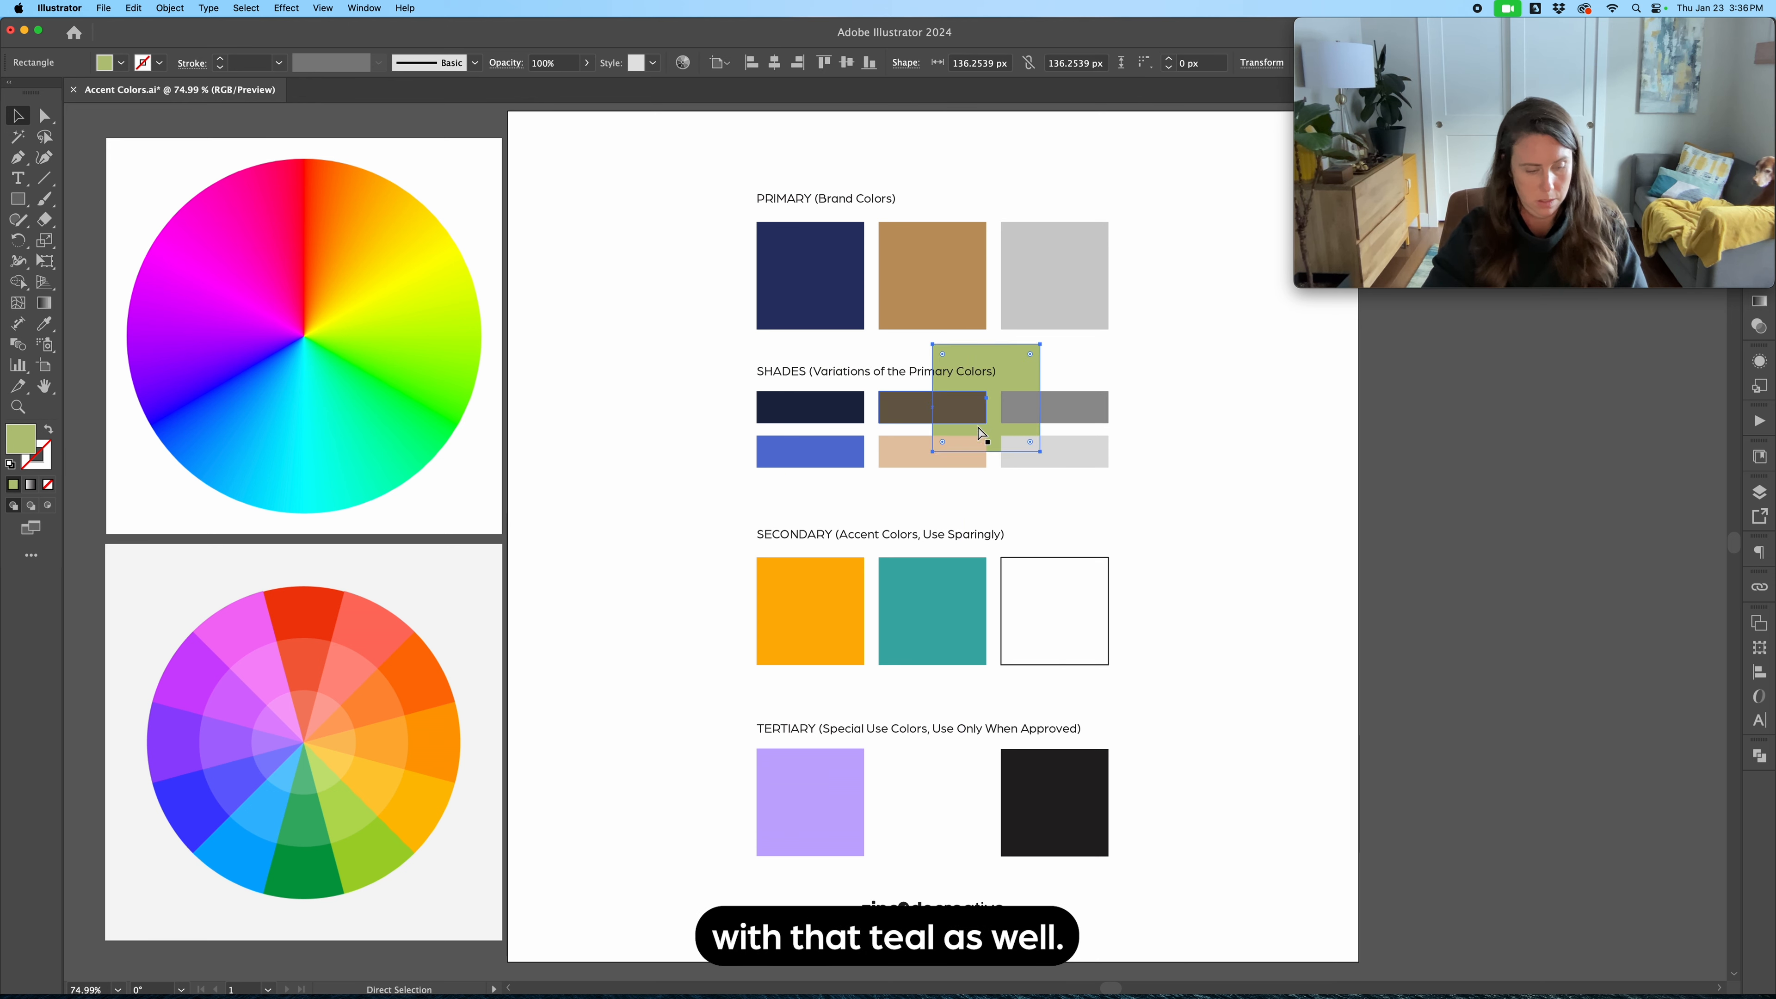
{"action": "key", "text": "super+z"}
{"action": "left_click", "coordinate": [805, 820]}
{"action": "left_click_drag", "start_coordinate": [804, 820], "coordinate": [762, 700]}
{"action": "key", "text": "super+z"}
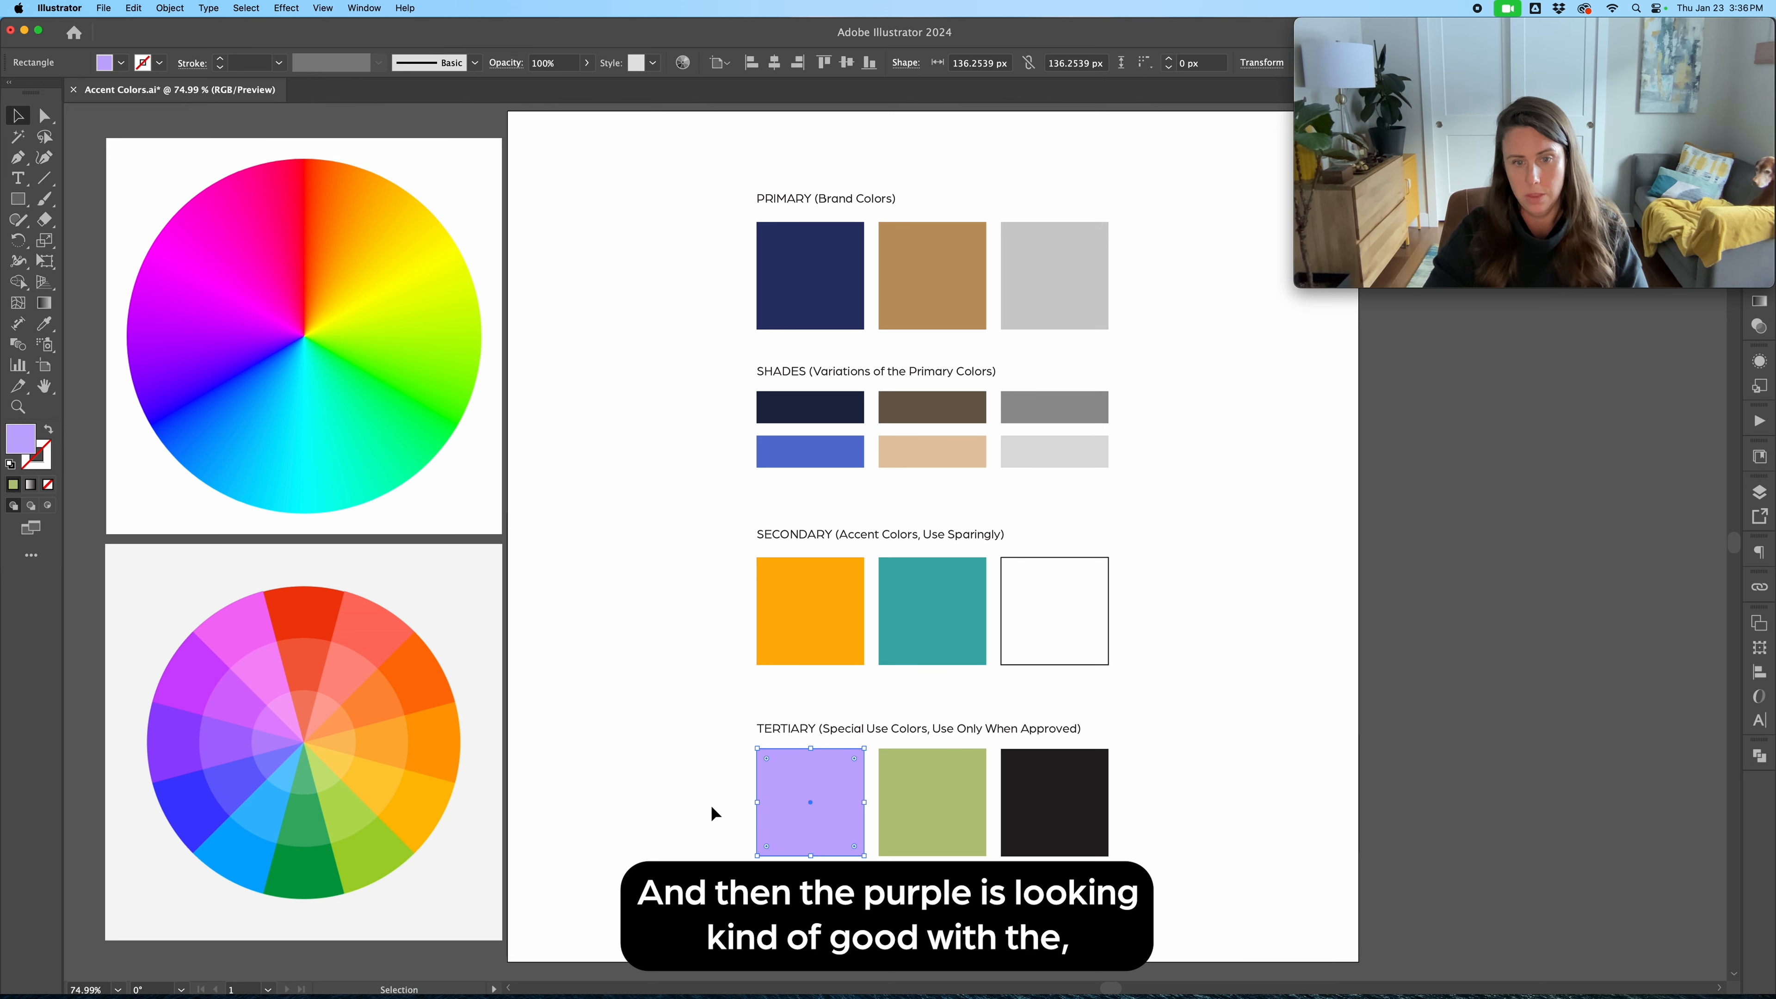
Step: Lighten the first tertiary square's purple and shift it bluer to c0c0ff at hue 240°
{"action": "left_click", "coordinate": [711, 805]}
{"action": "left_click", "coordinate": [810, 802]}
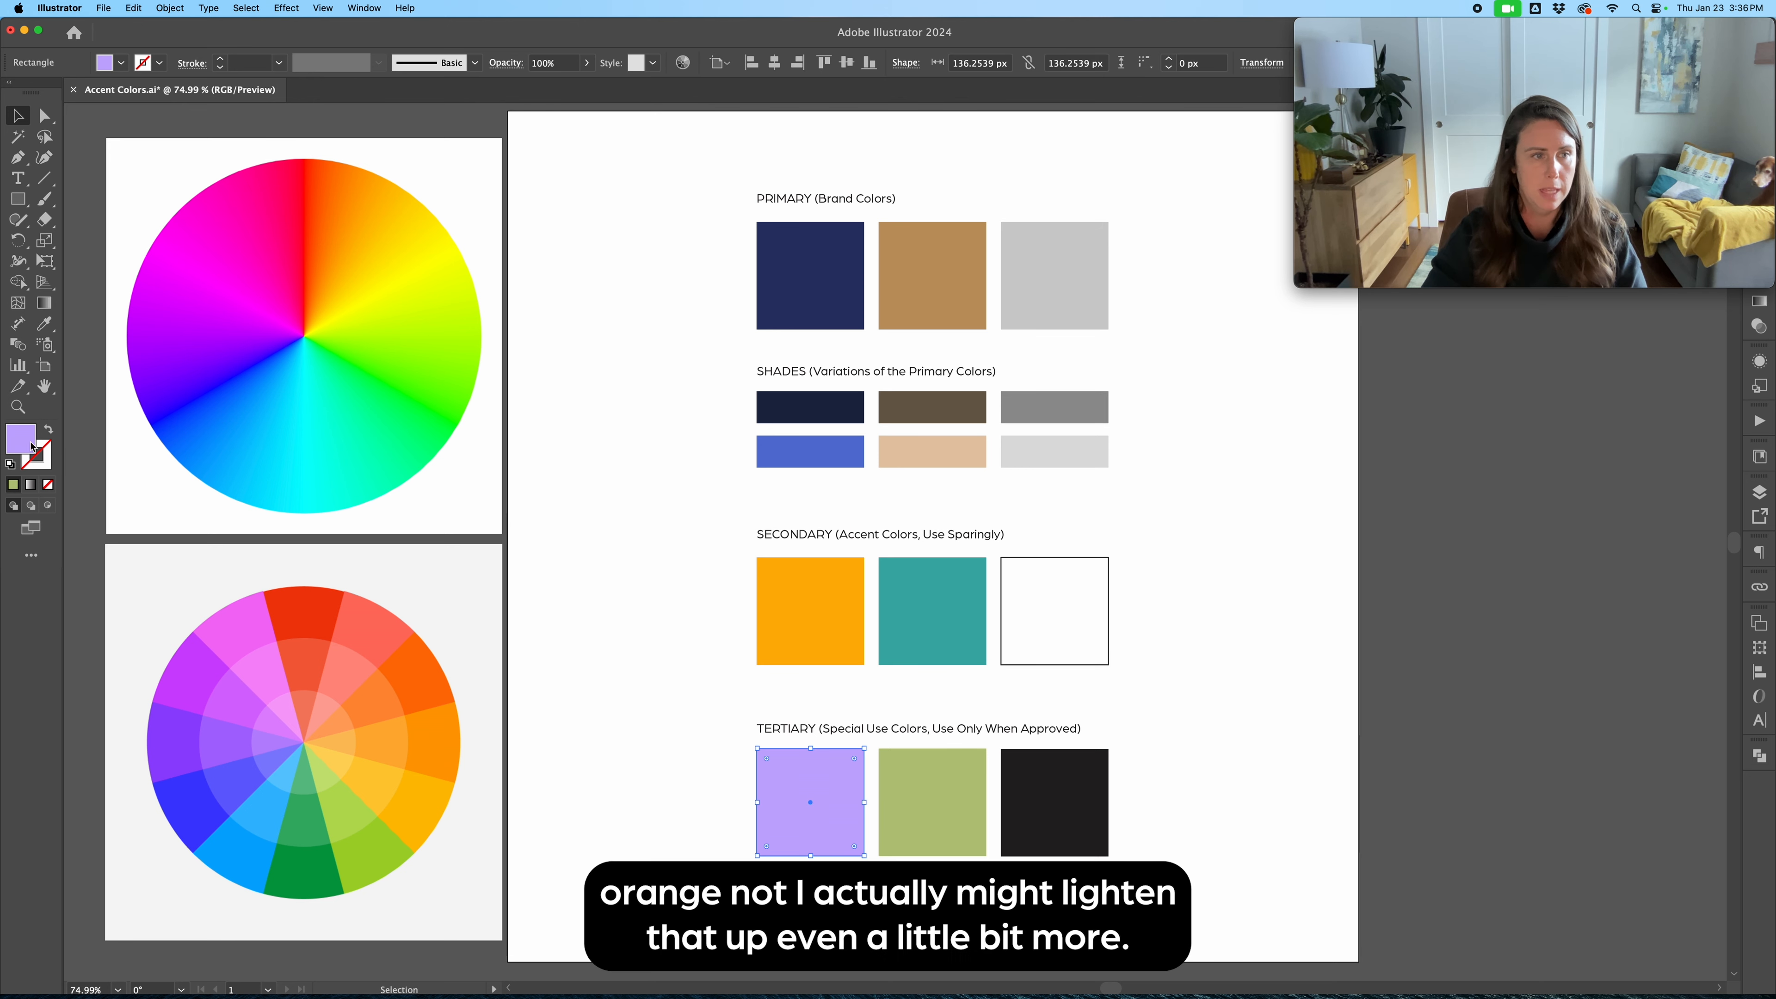
{"action": "double_click", "coordinate": [33, 448]}
{"action": "left_click_drag", "start_coordinate": [284, 340], "coordinate": [274, 337]}
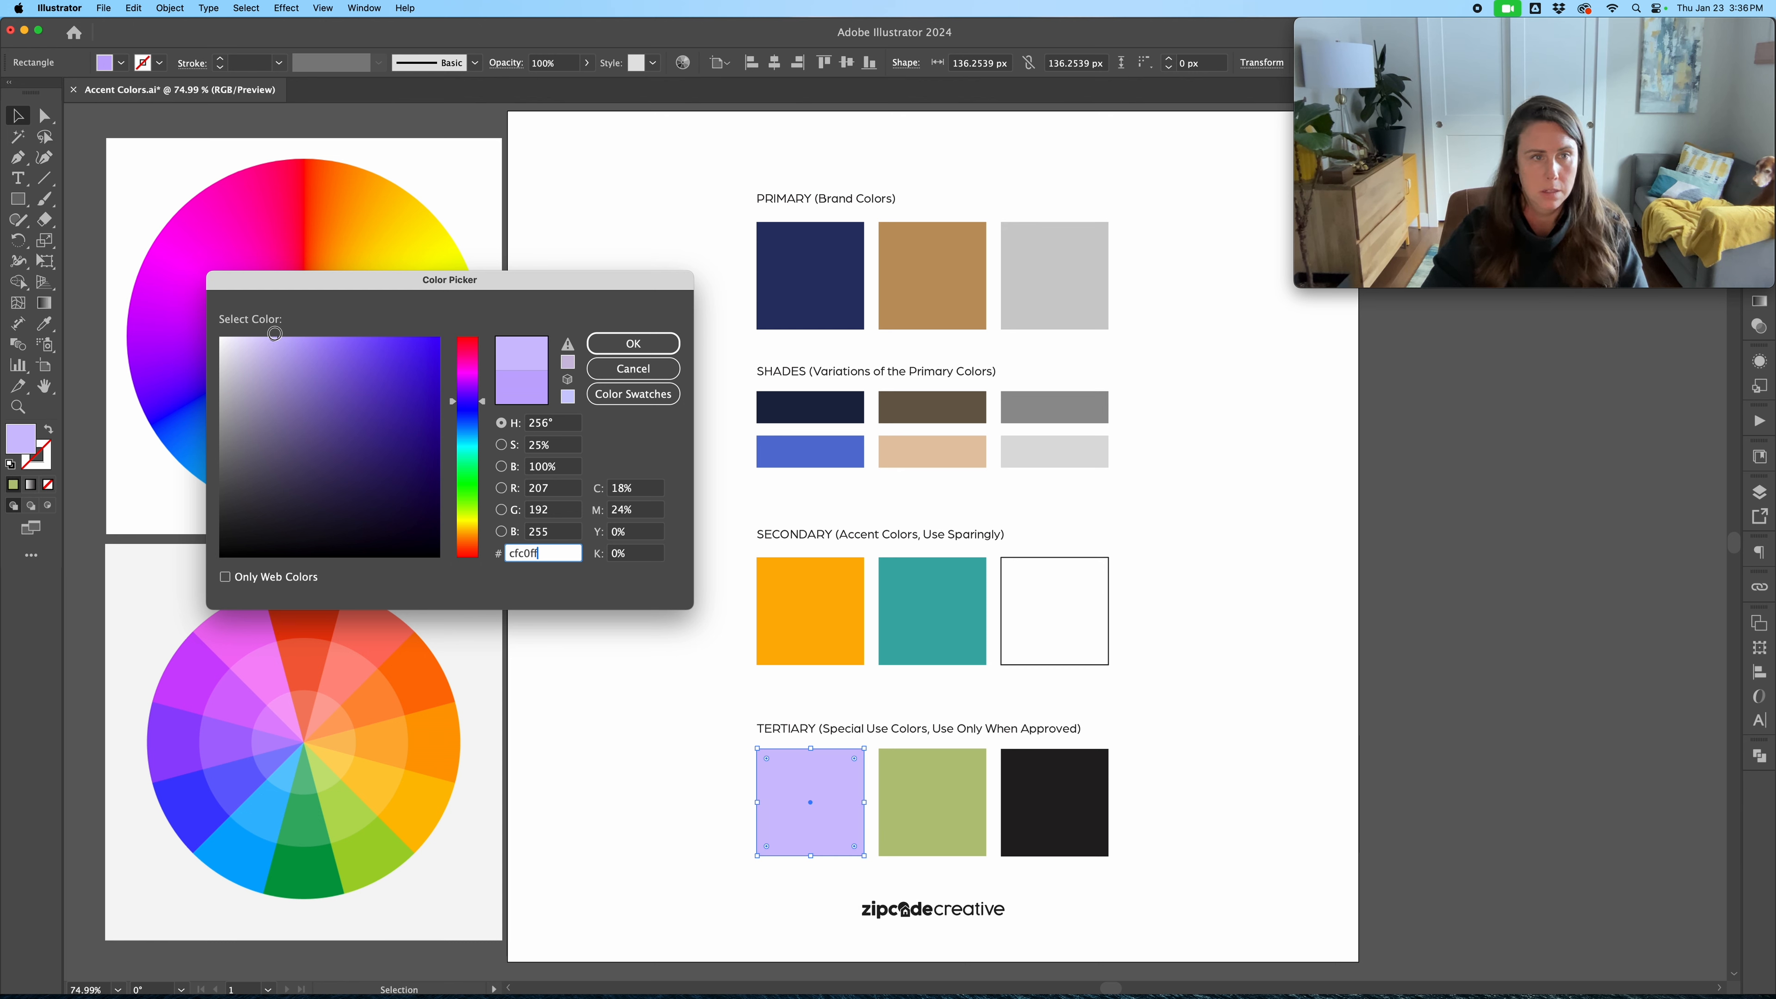
{"action": "left_click_drag", "start_coordinate": [482, 403], "coordinate": [484, 407]}
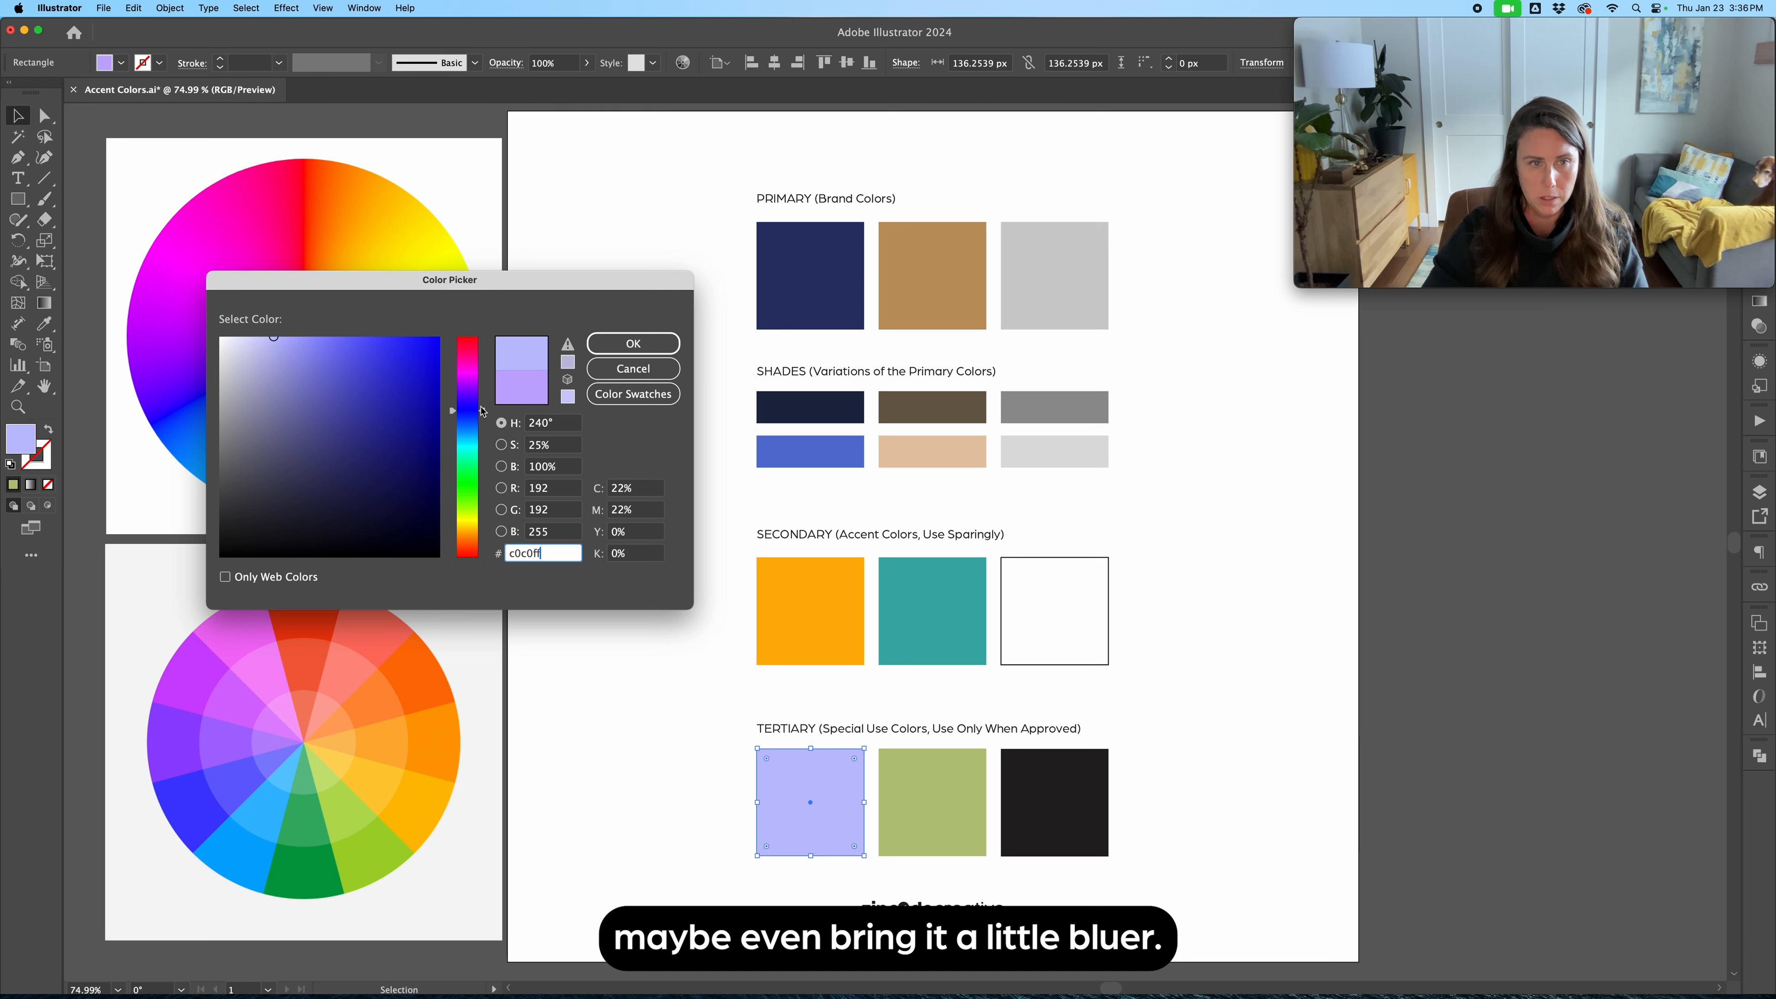
{"action": "left_click", "coordinate": [633, 343]}
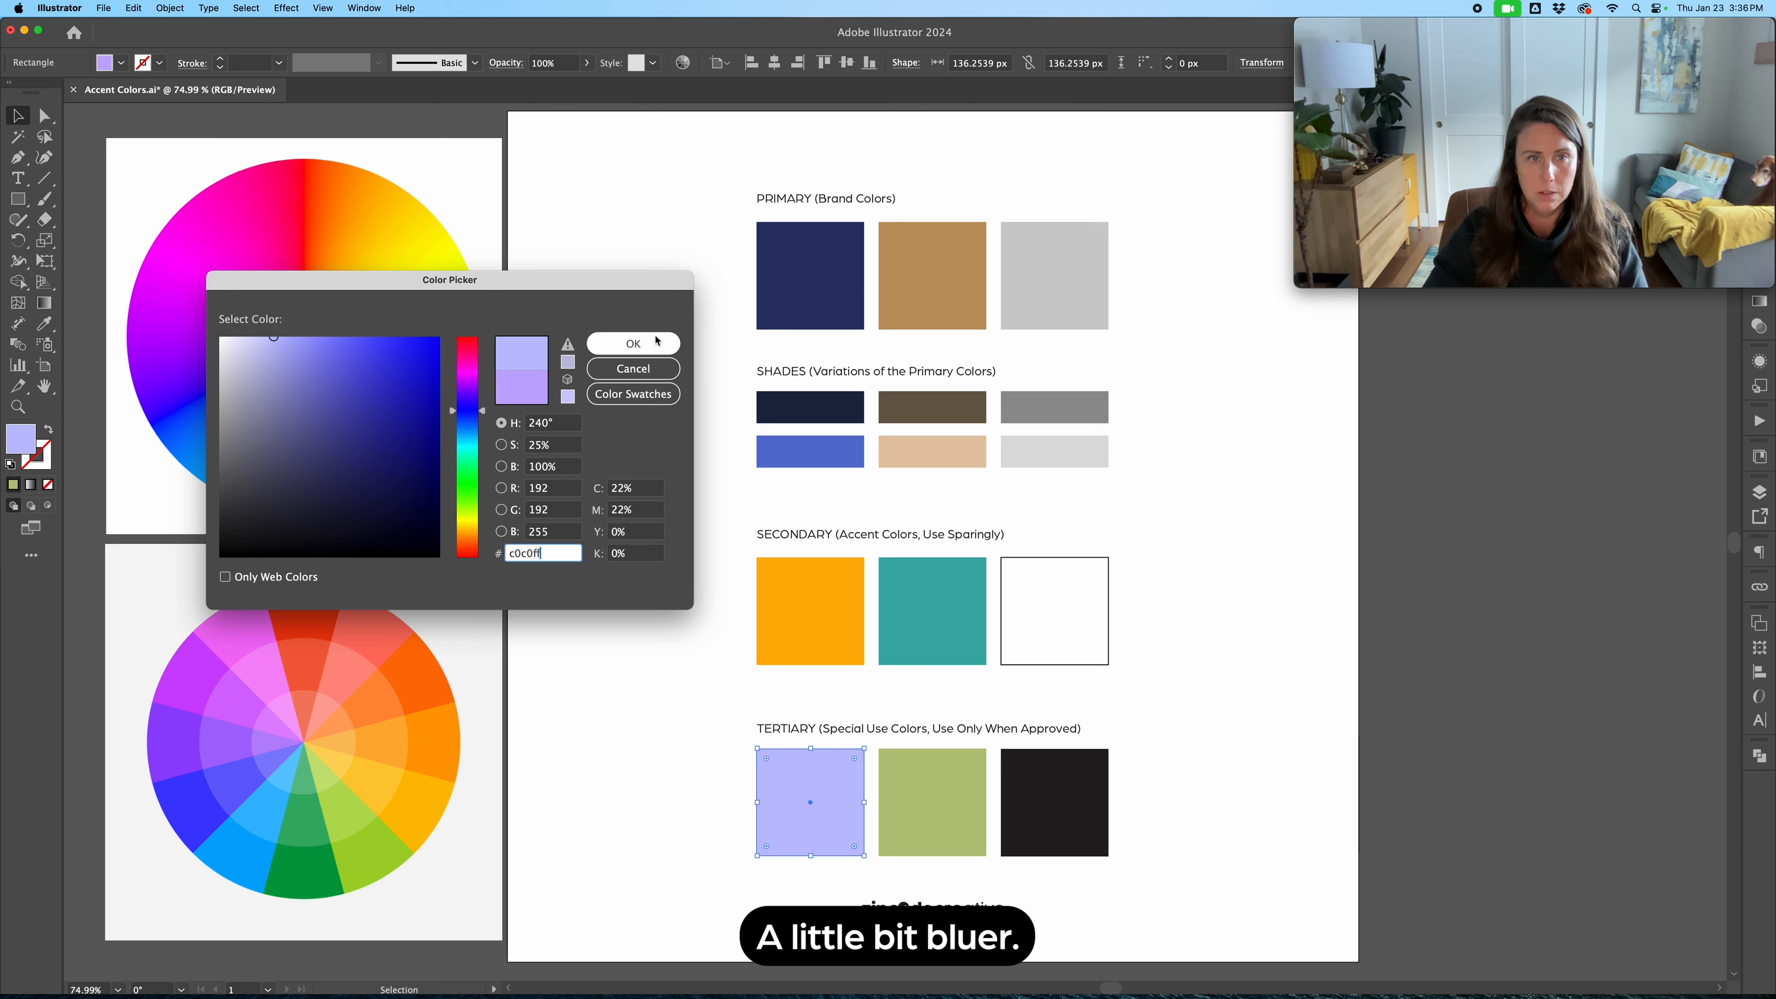
{"action": "left_click", "coordinate": [609, 738]}
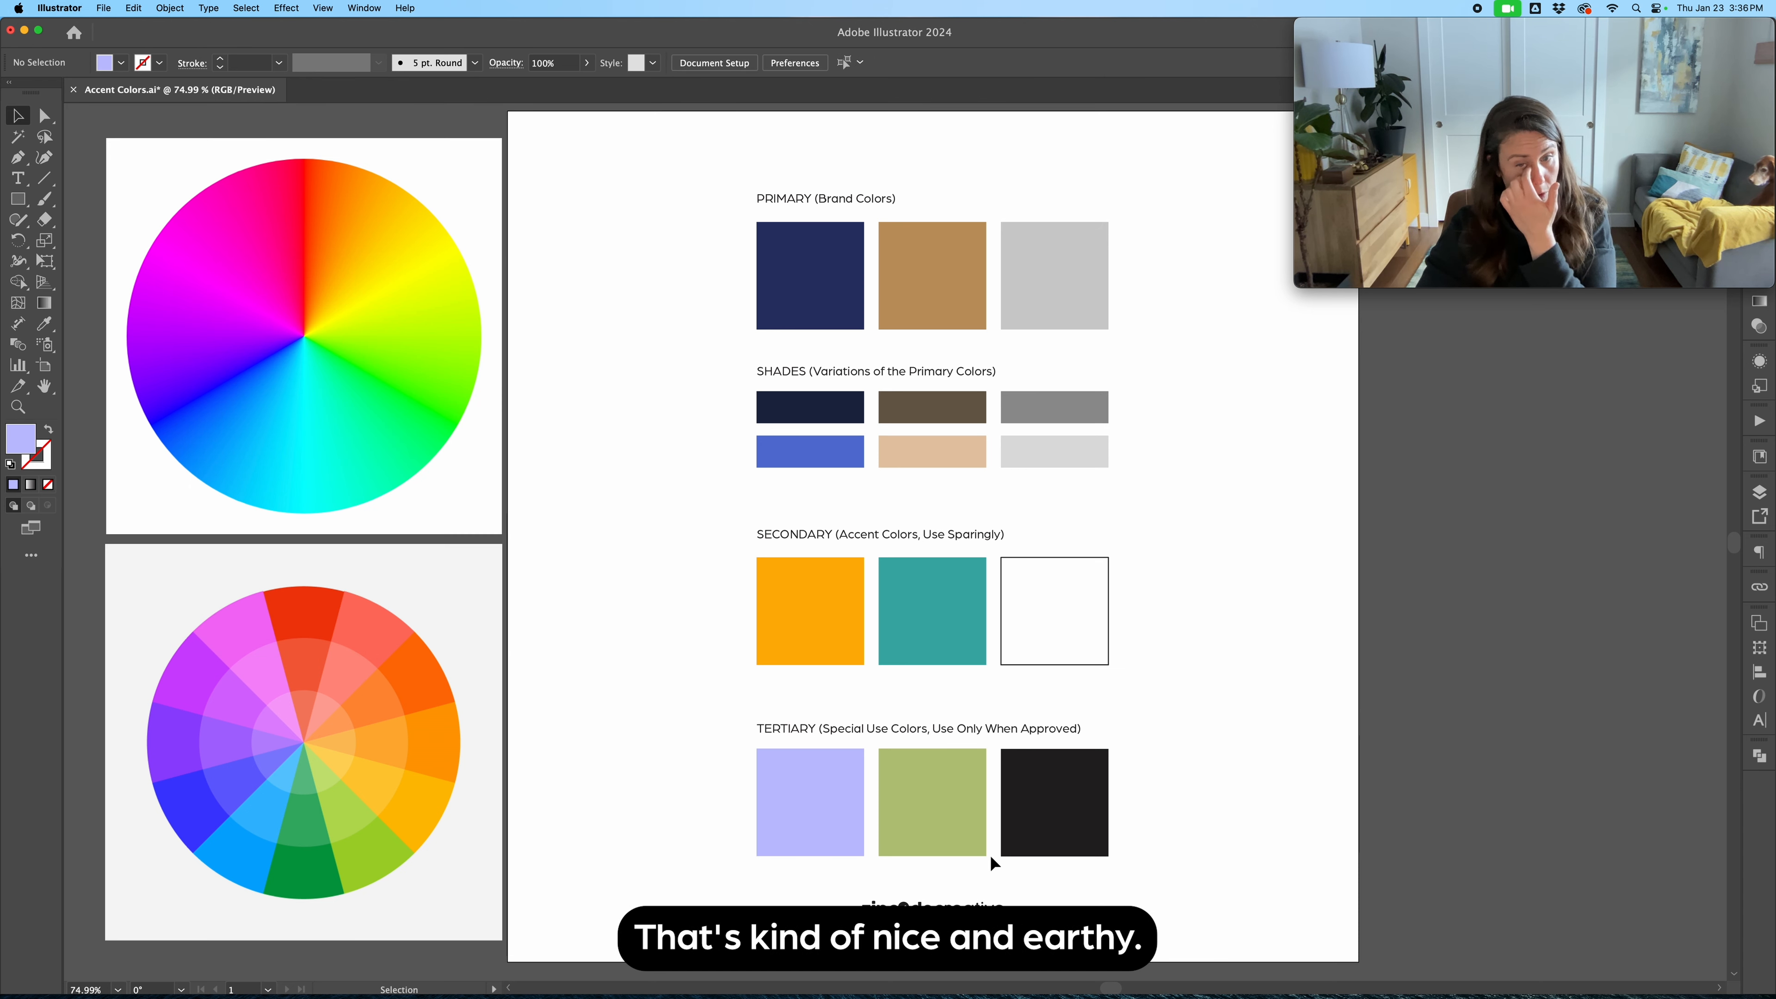
{"action": "left_click", "coordinate": [956, 829]}
{"action": "left_click", "coordinate": [1206, 799]}
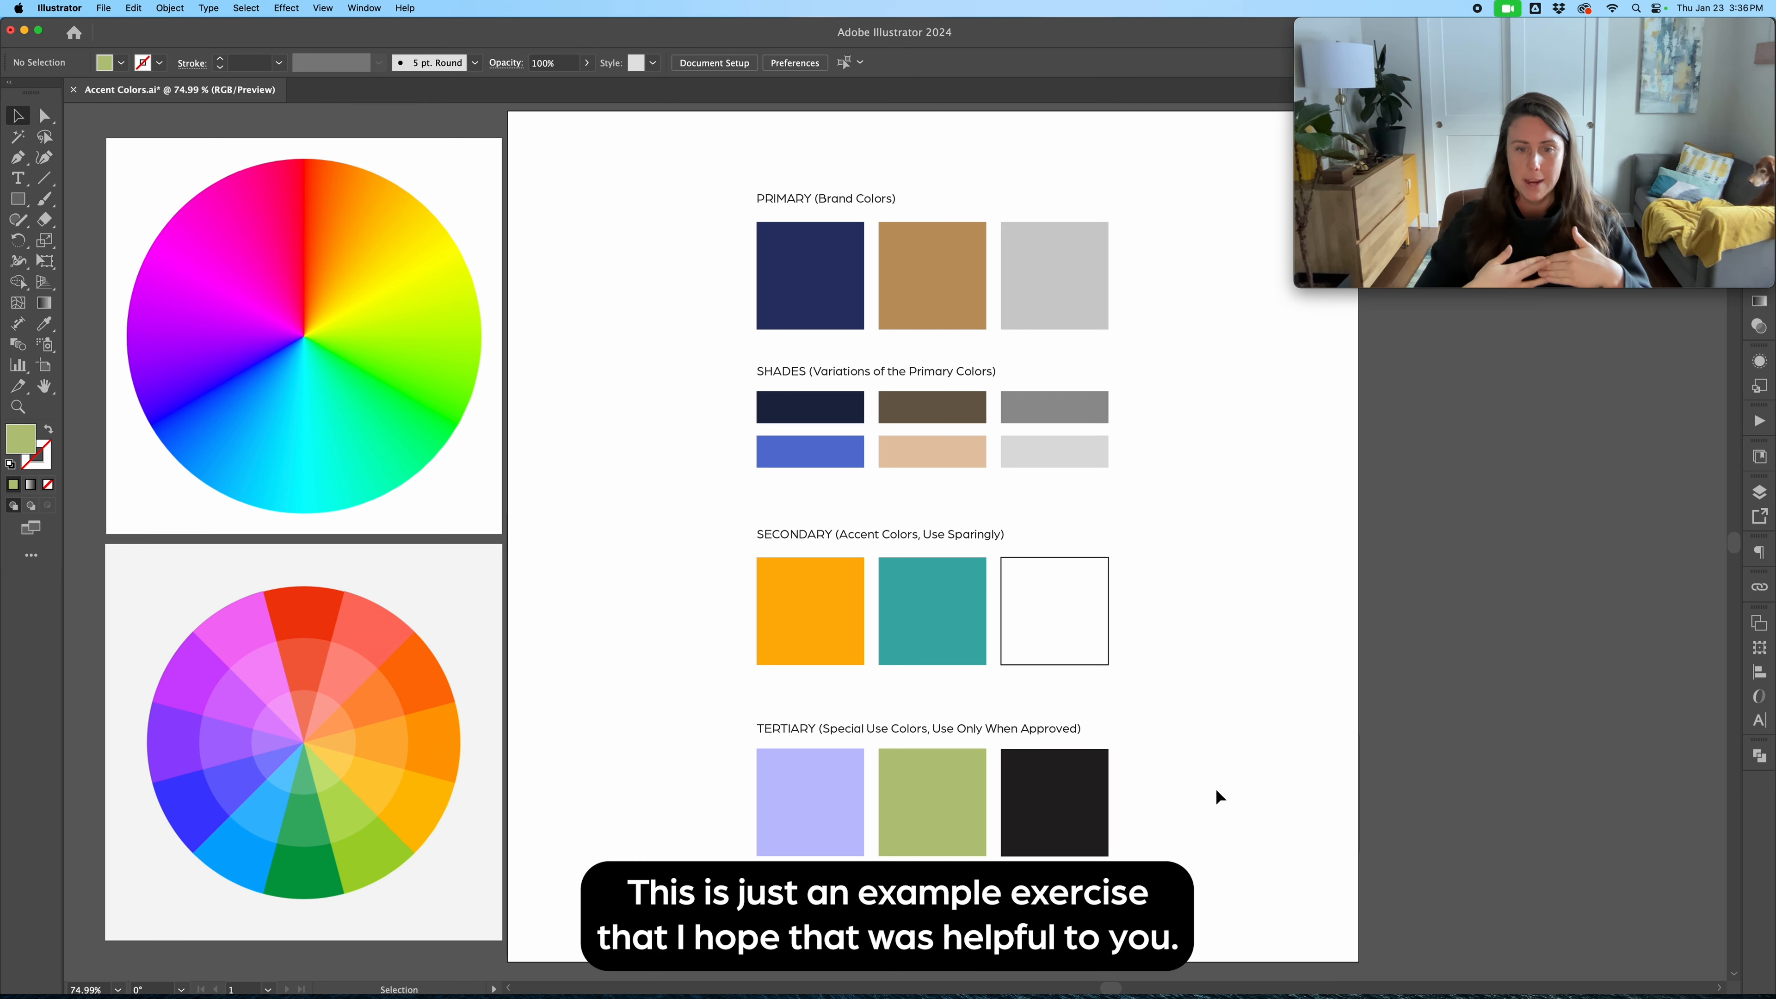
{"action": "mouse_move", "coordinate": [1303, 280]}
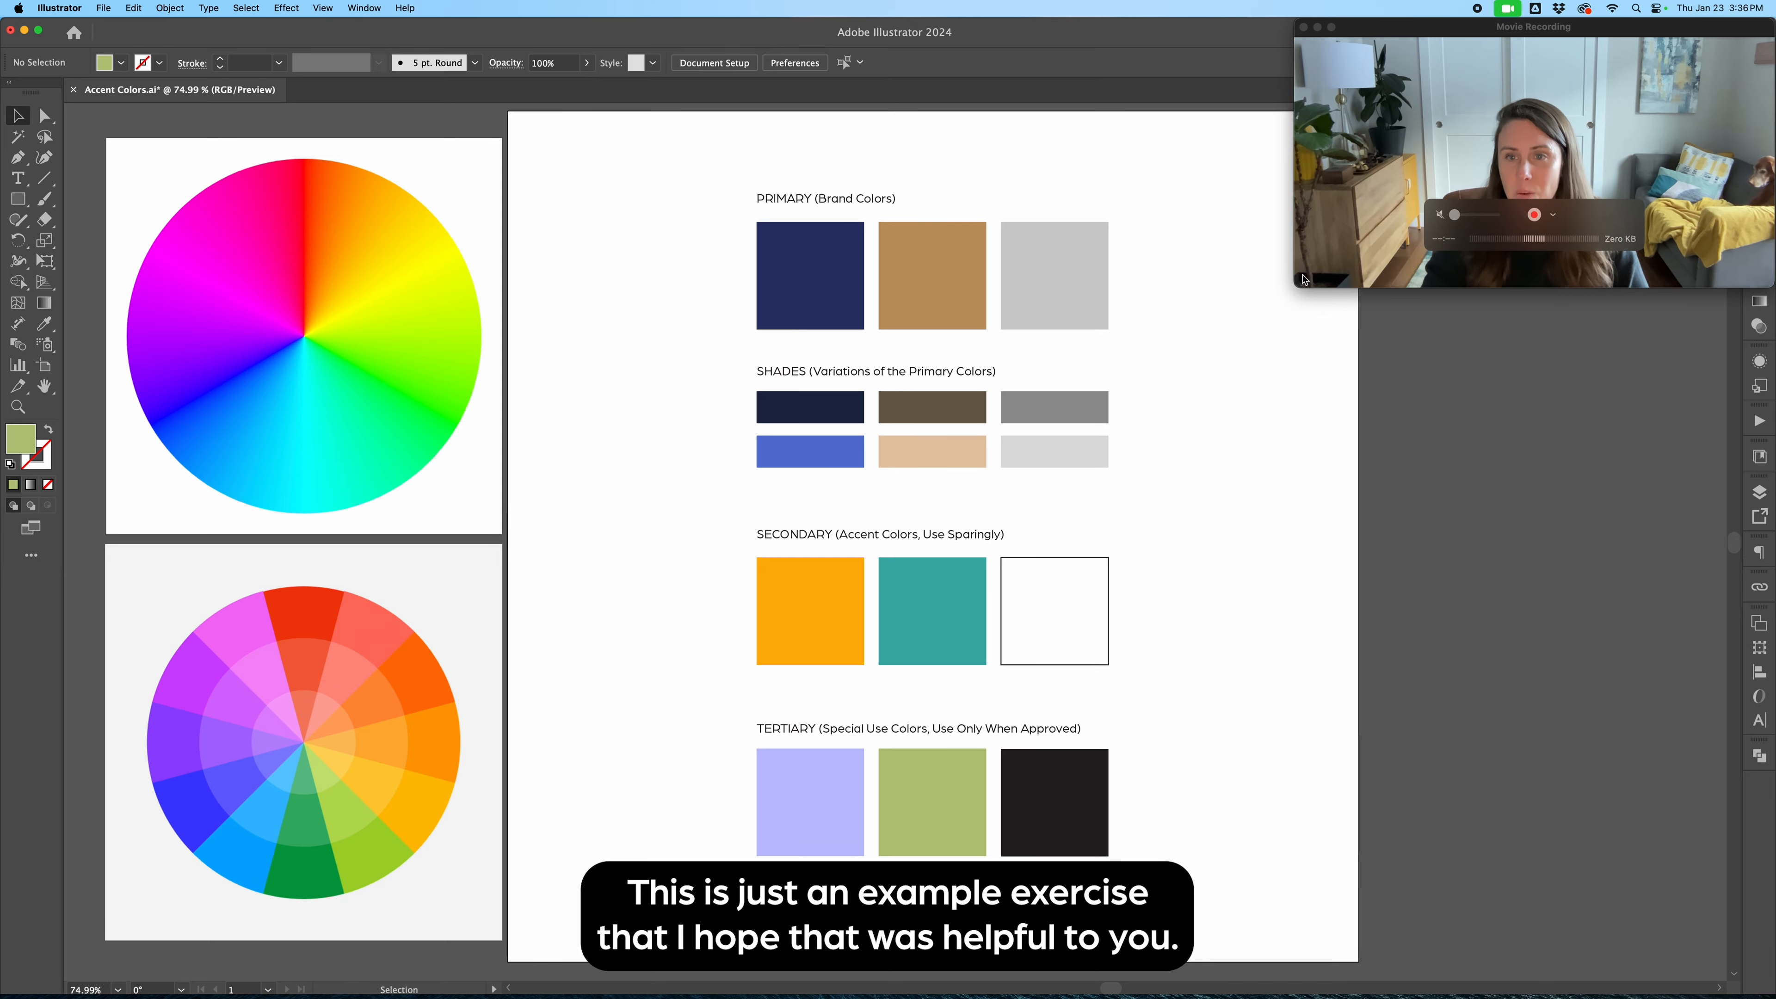
{"action": "left_click_drag", "start_coordinate": [1303, 279], "coordinate": [1, 961]}
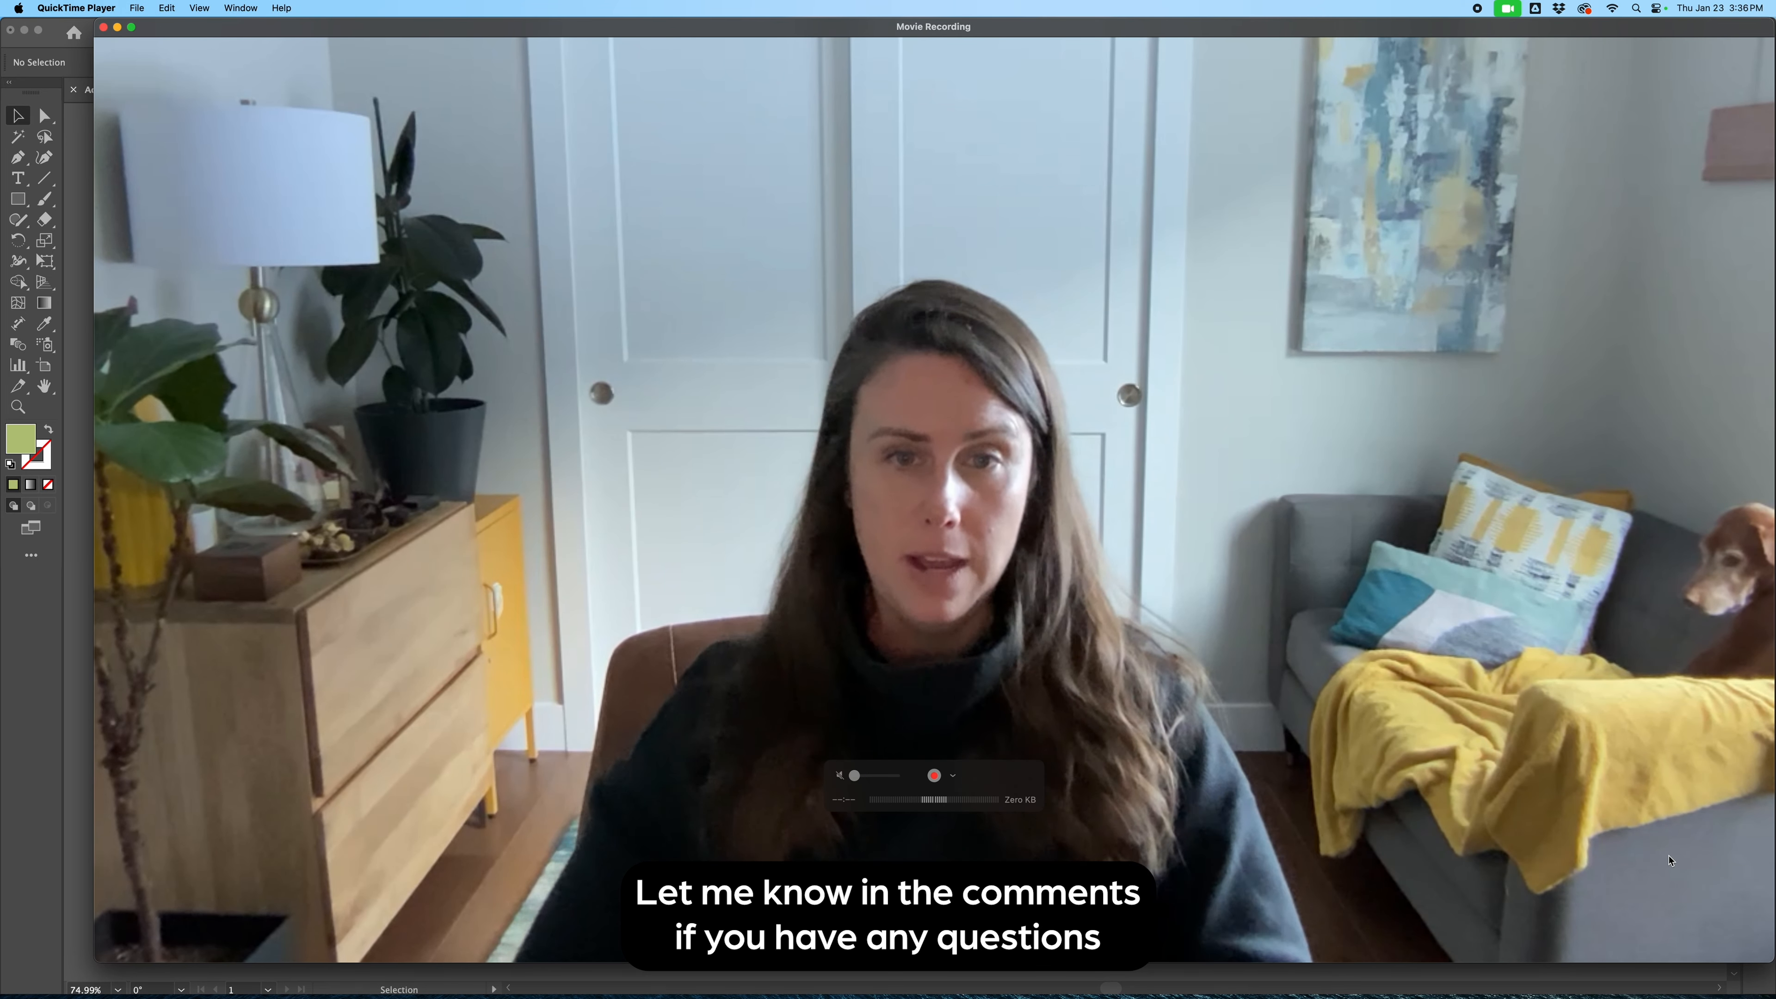